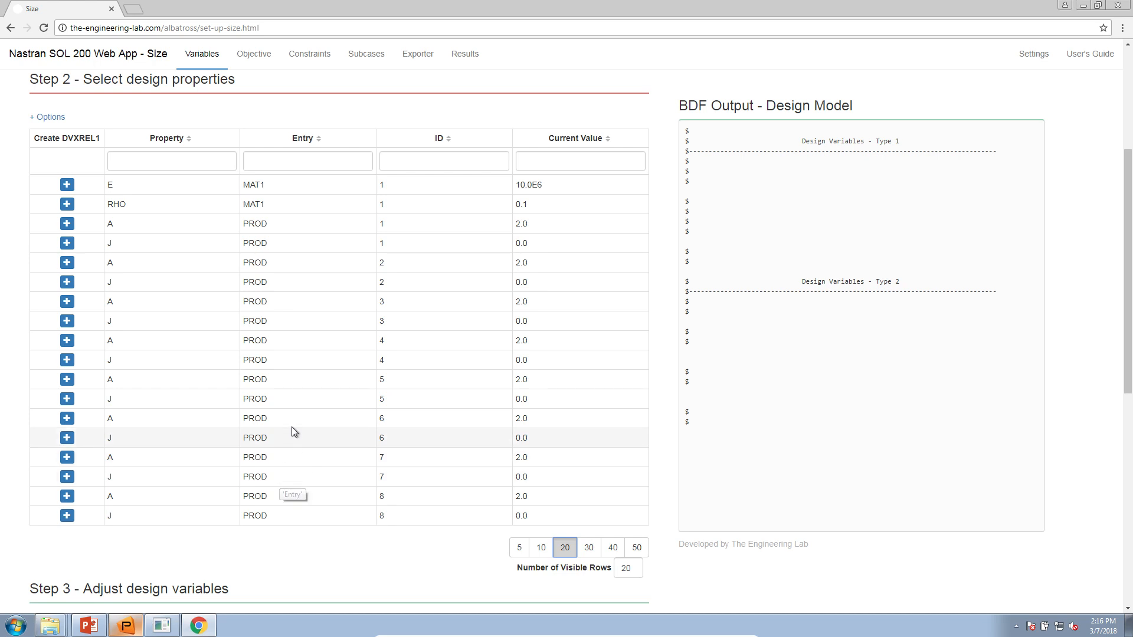
- Filter the Step 2 property list by 'A' so only PROD IDs 1–8 area rows show
click(128, 165)
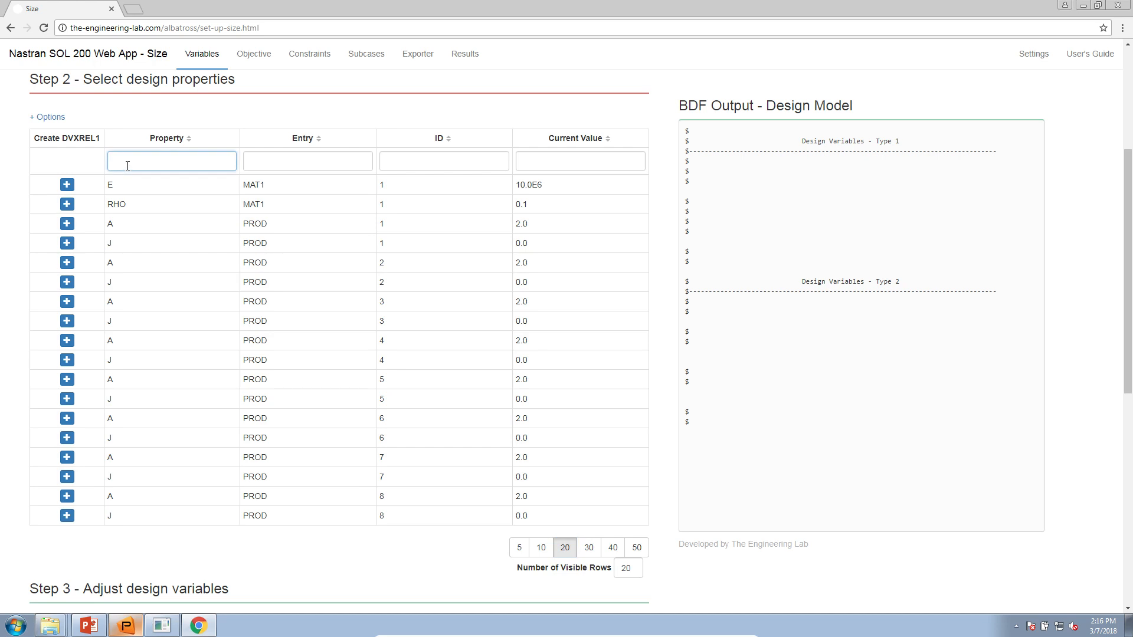
text(A)
scroll(192, 371, up, 2)
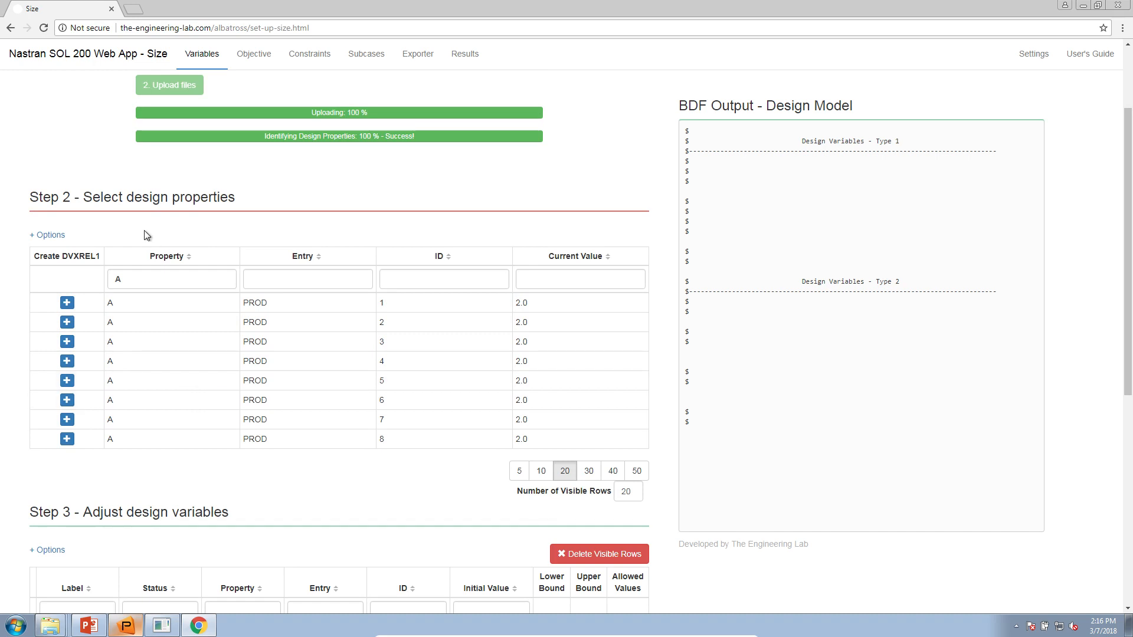
click(89, 624)
scroll(112, 443, up, 3)
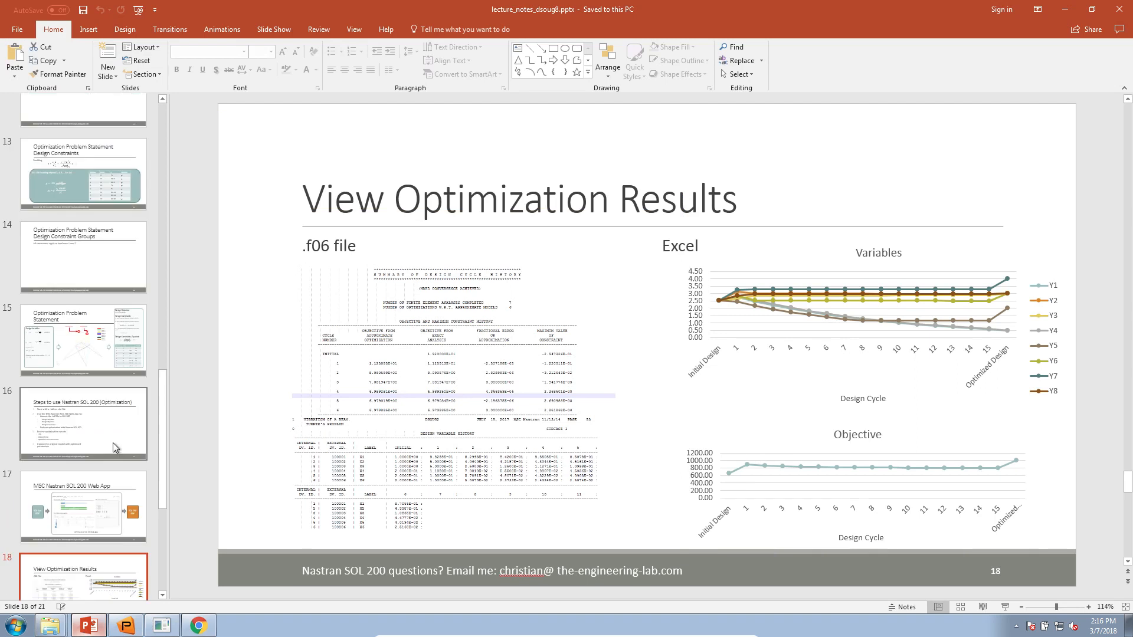
scroll(113, 443, up, 1)
click(111, 420)
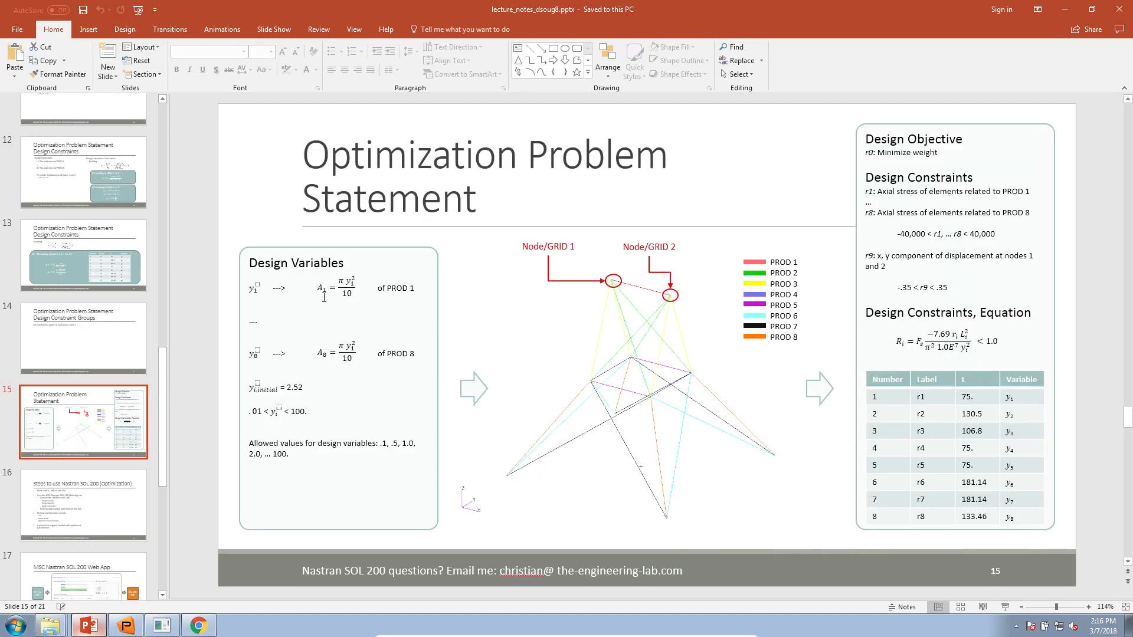
drag(318, 289, 357, 292)
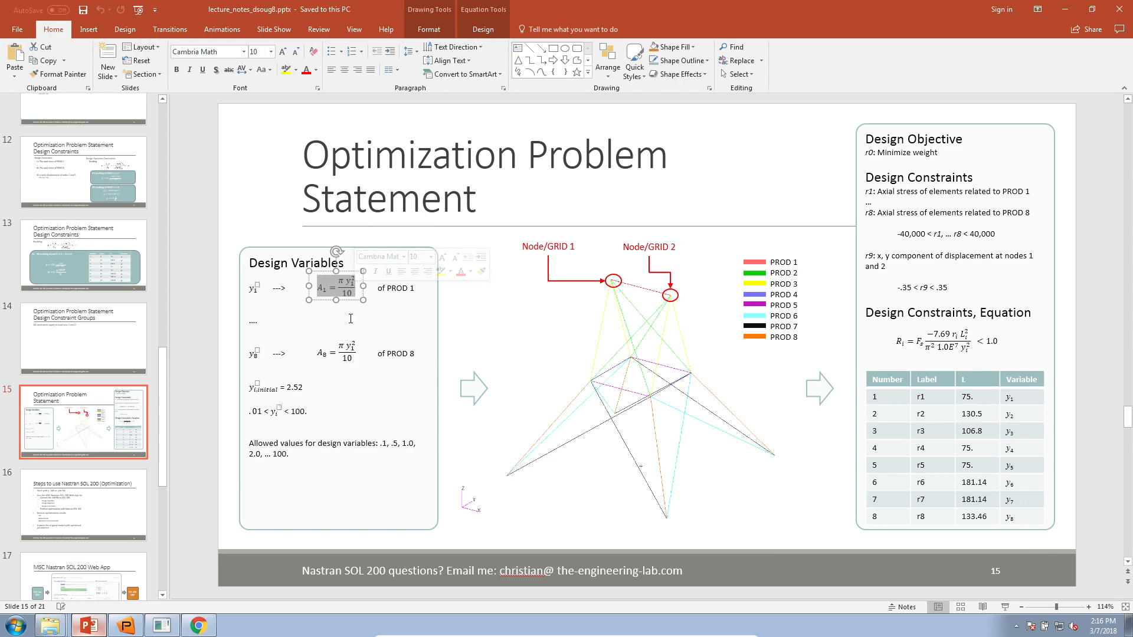
drag(1056, 607, 1080, 609)
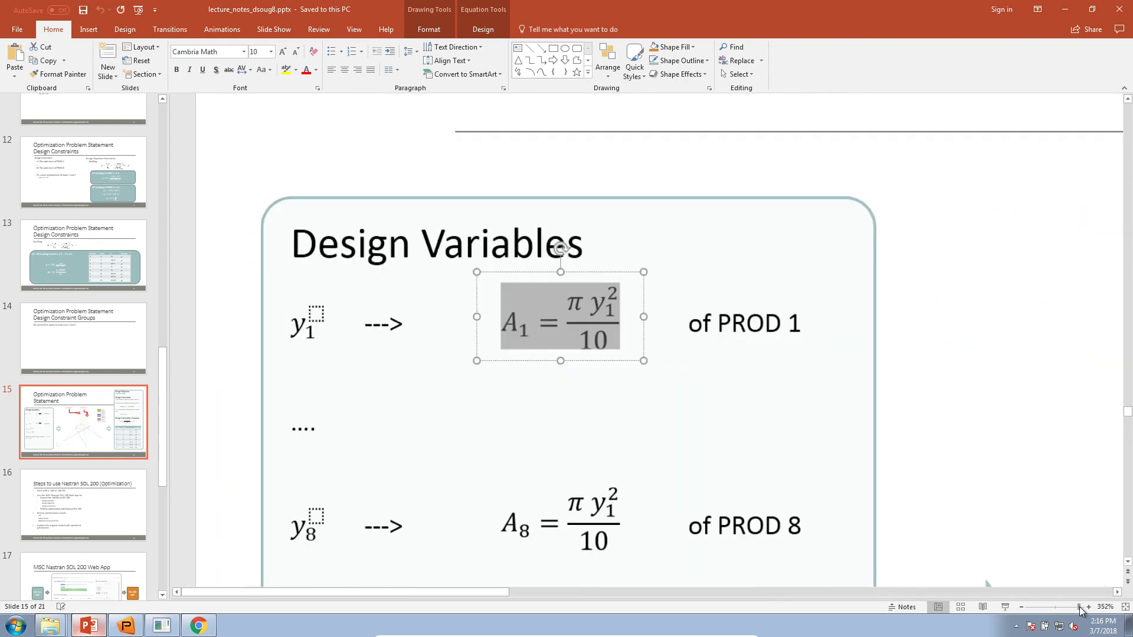
click(199, 632)
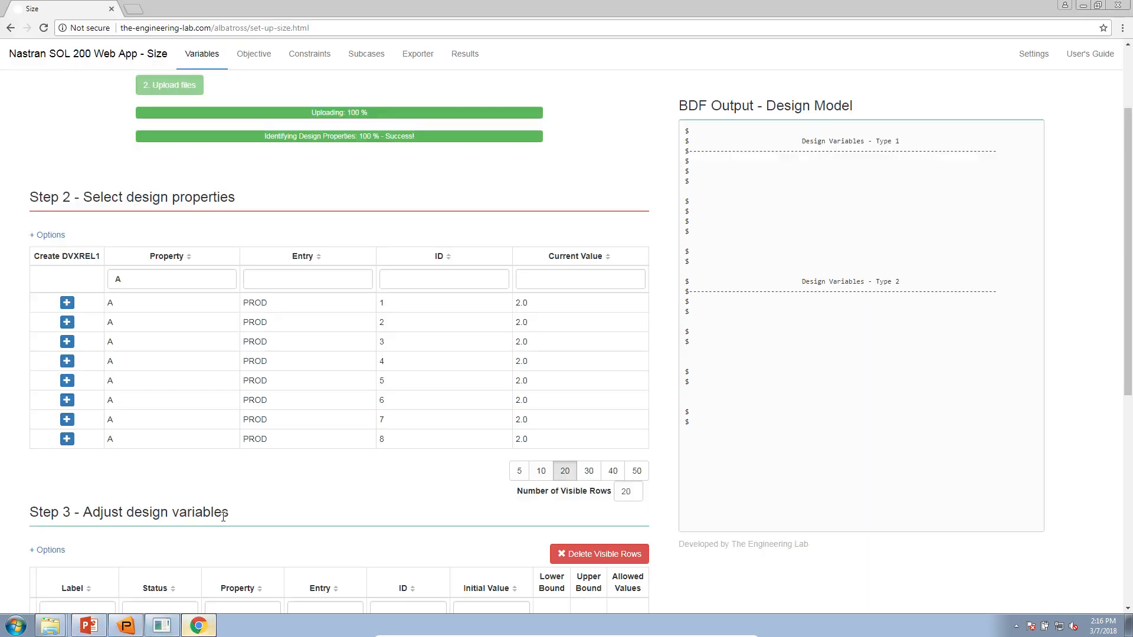
- Enable the DVXREL2 option and create a DVPREL2 relation for PROD 1's area A
click(59, 236)
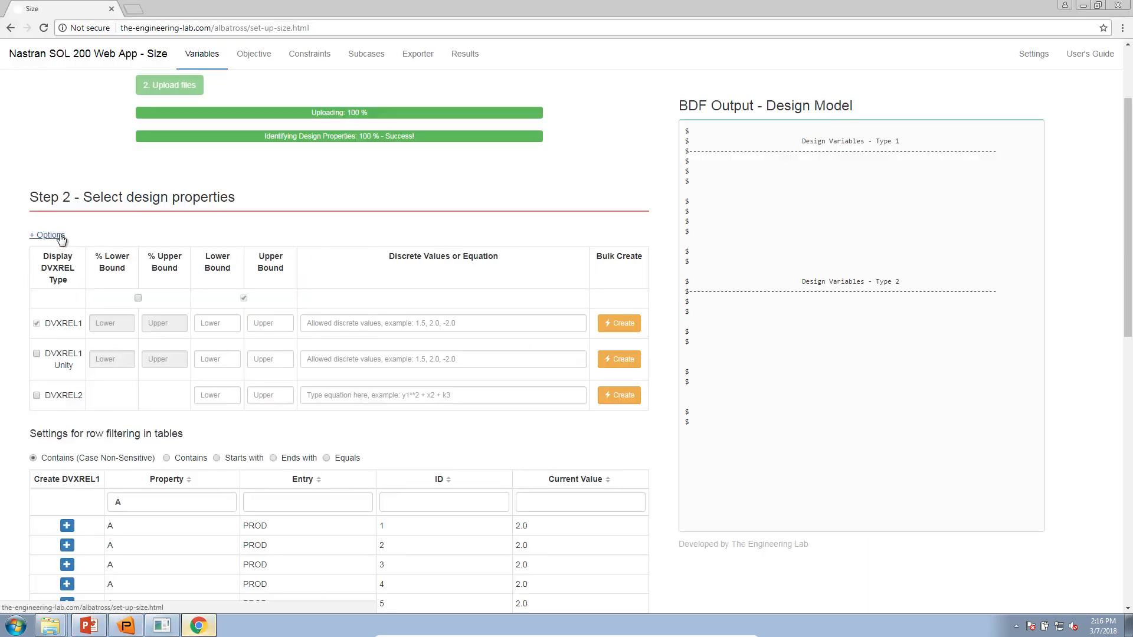
scroll(91, 391, down, 2)
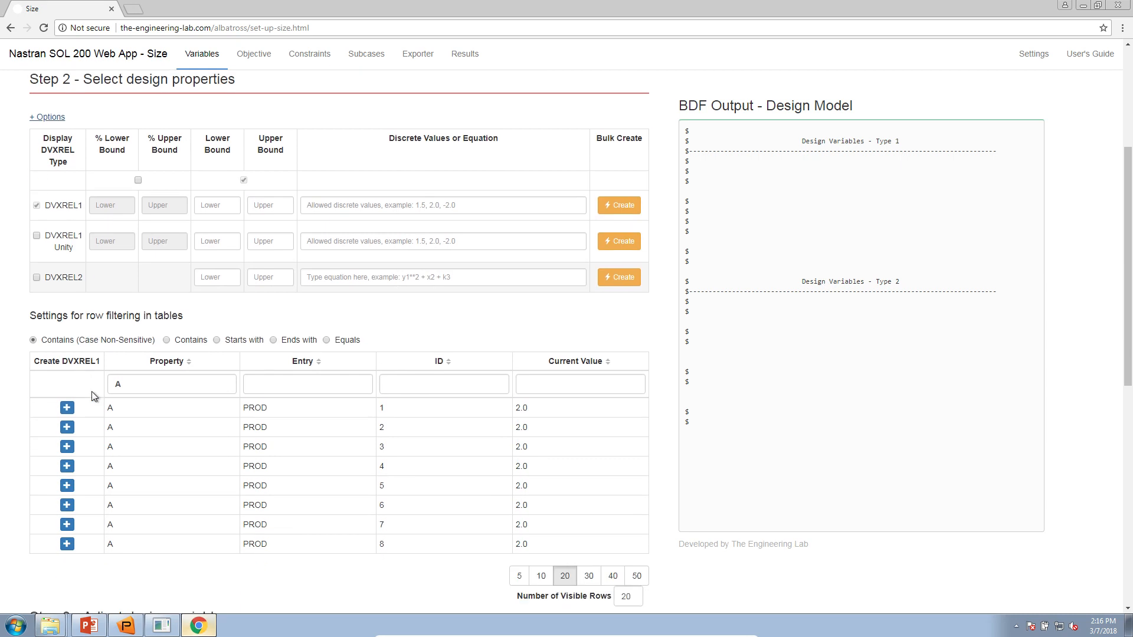
click(48, 280)
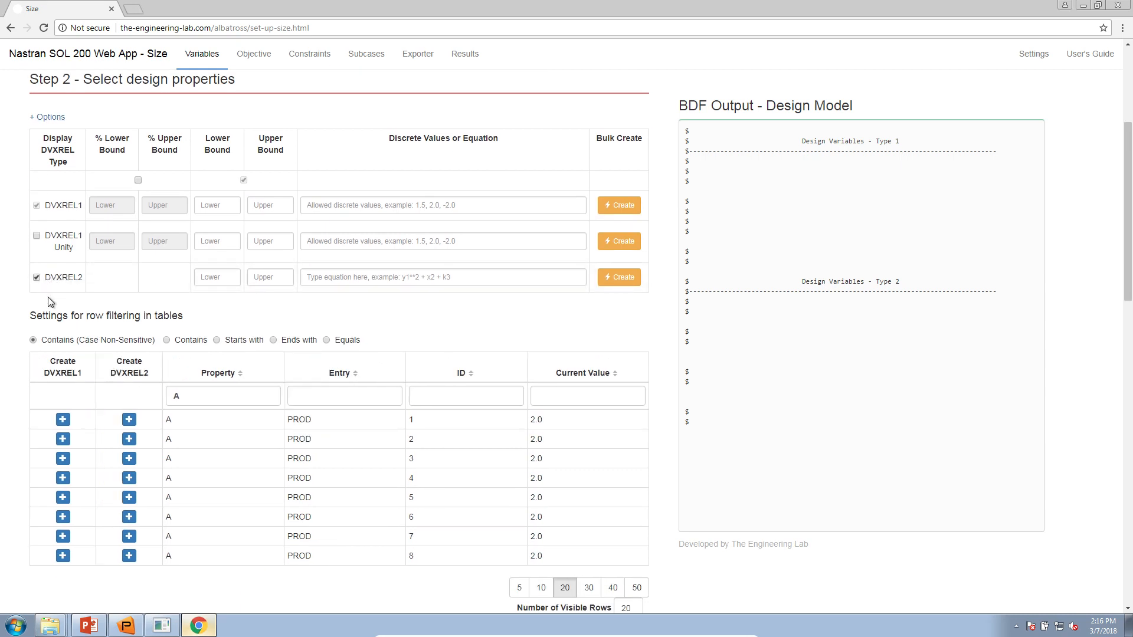
scroll(102, 461, down, 2)
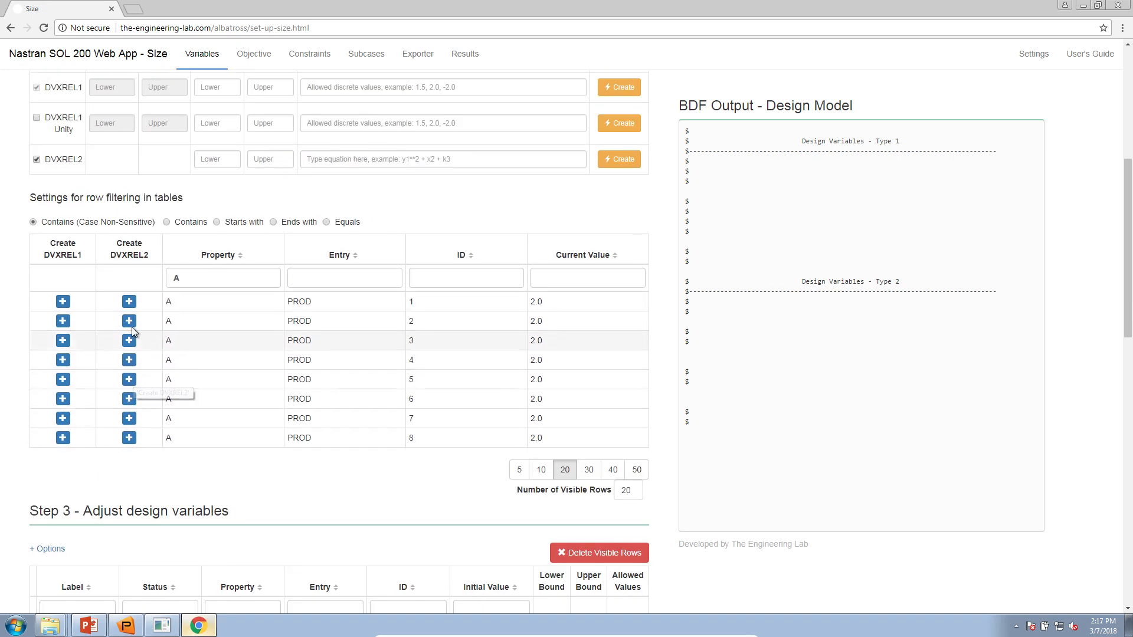
click(130, 302)
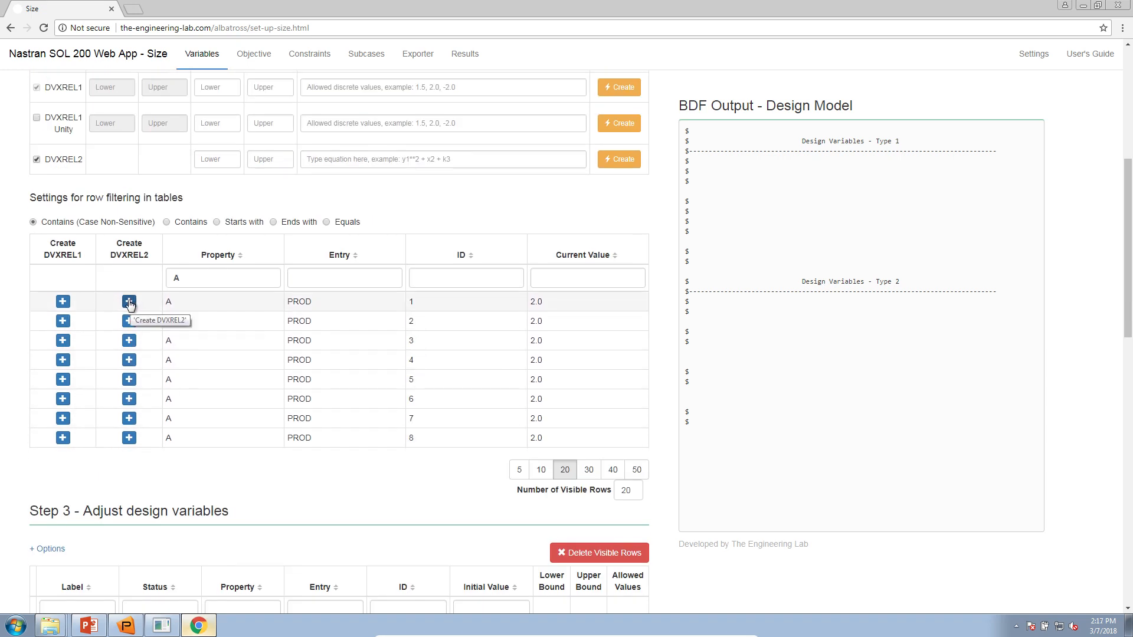
drag(154, 304, 281, 301)
scroll(366, 384, down, 10)
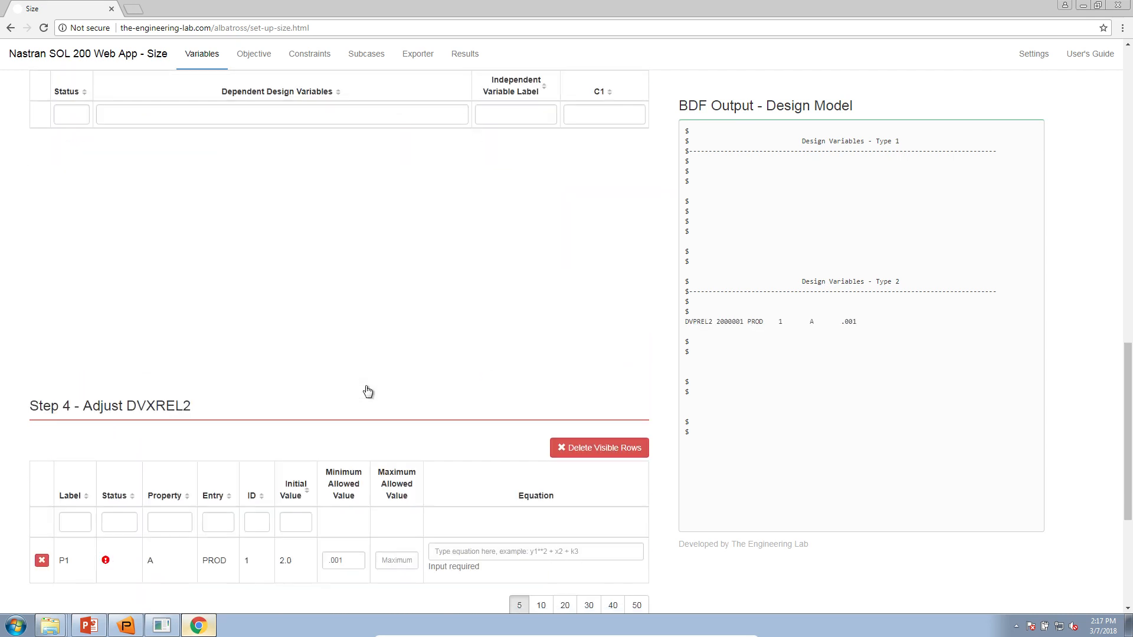
- Enter 3.14 * y1**2 / 10.0 as the P1 equation
drag(83, 139, 198, 142)
click(465, 285)
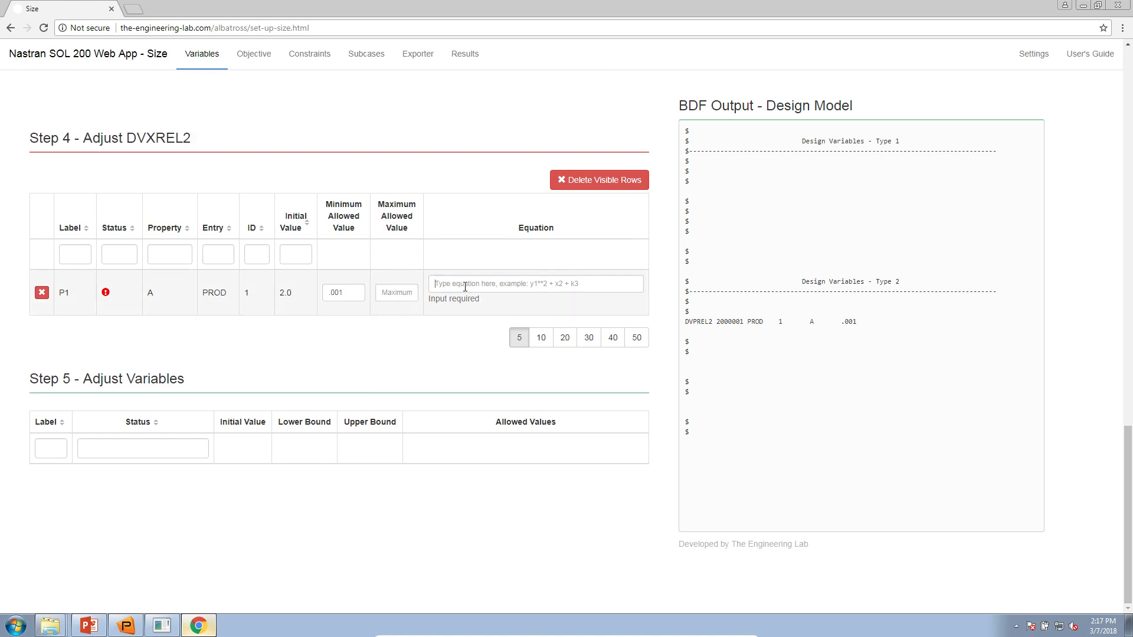
text(3.14)
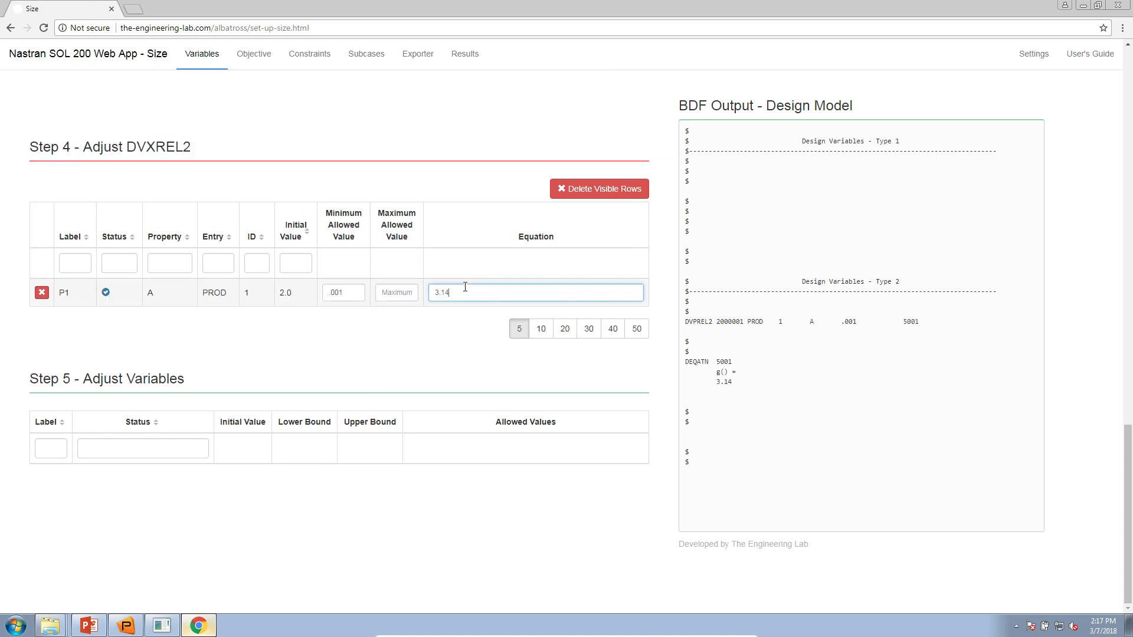
text( * y1)
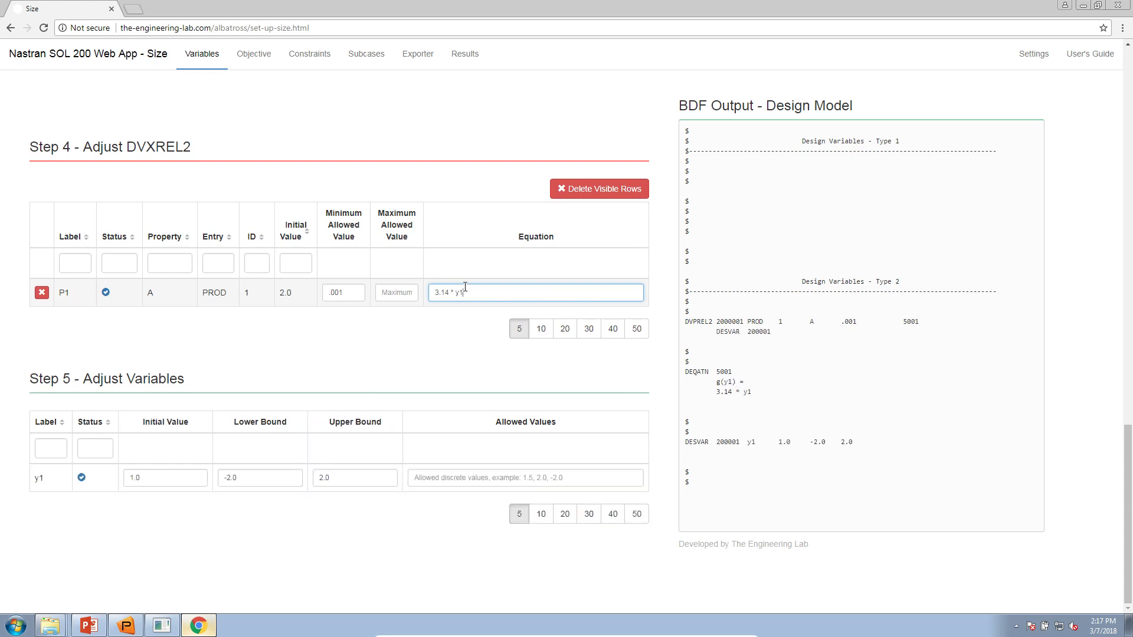
text(**2 / 10.0)
- Zoom in to review y1 and 3.14 in the equation, then bring up the lecture slides
double_click(460, 293)
key(ctrl+plus)
key(ctrl+plus)
key(ctrl+plus)
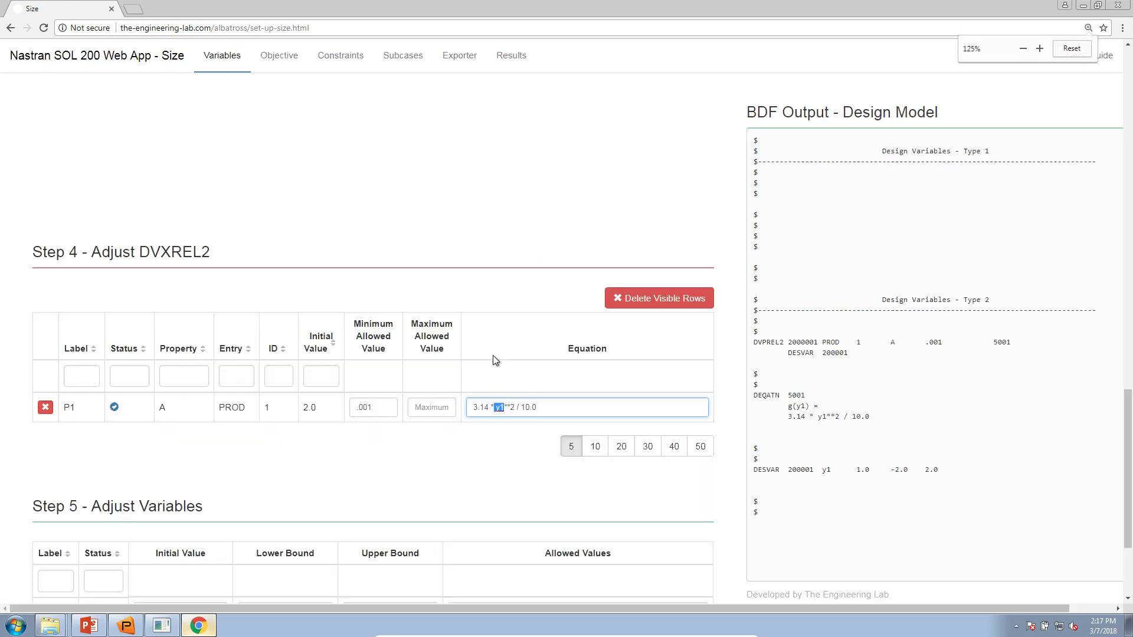
scroll(679, 460, down, 3)
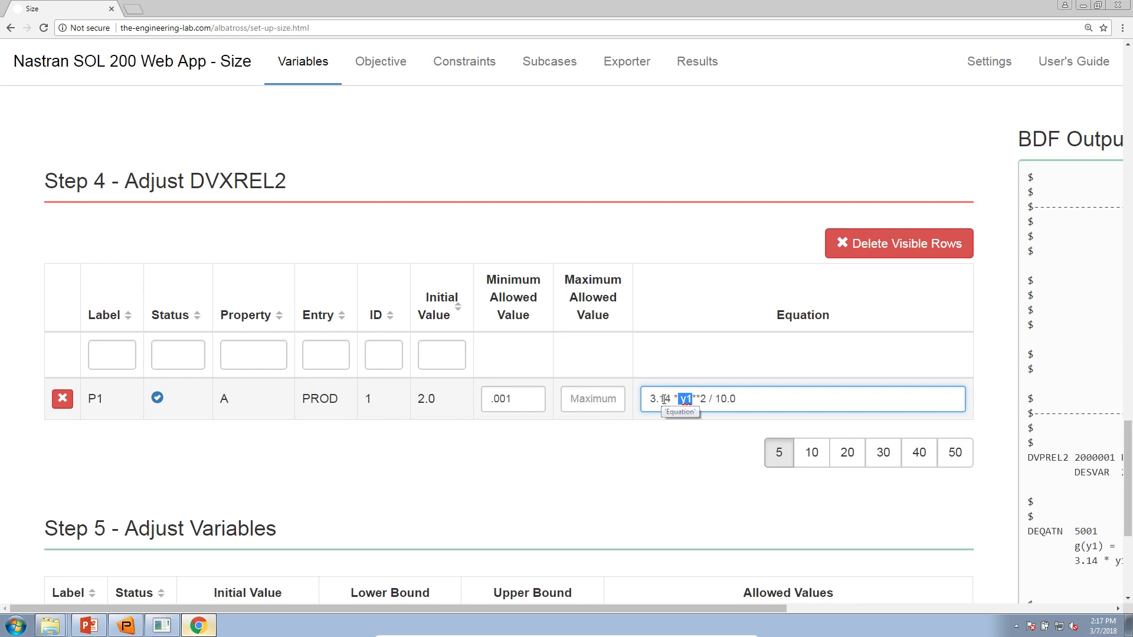
drag(671, 402, 711, 400)
click(89, 626)
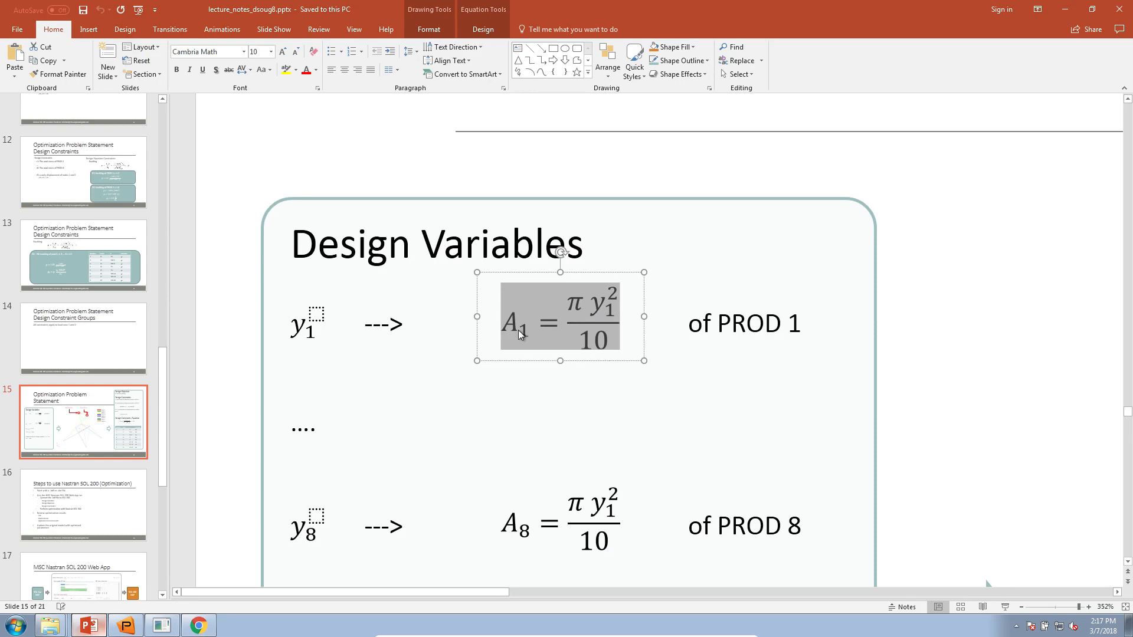
- Minimize PowerPoint and scroll down to Step 5, where variable y1 is listed
click(82, 624)
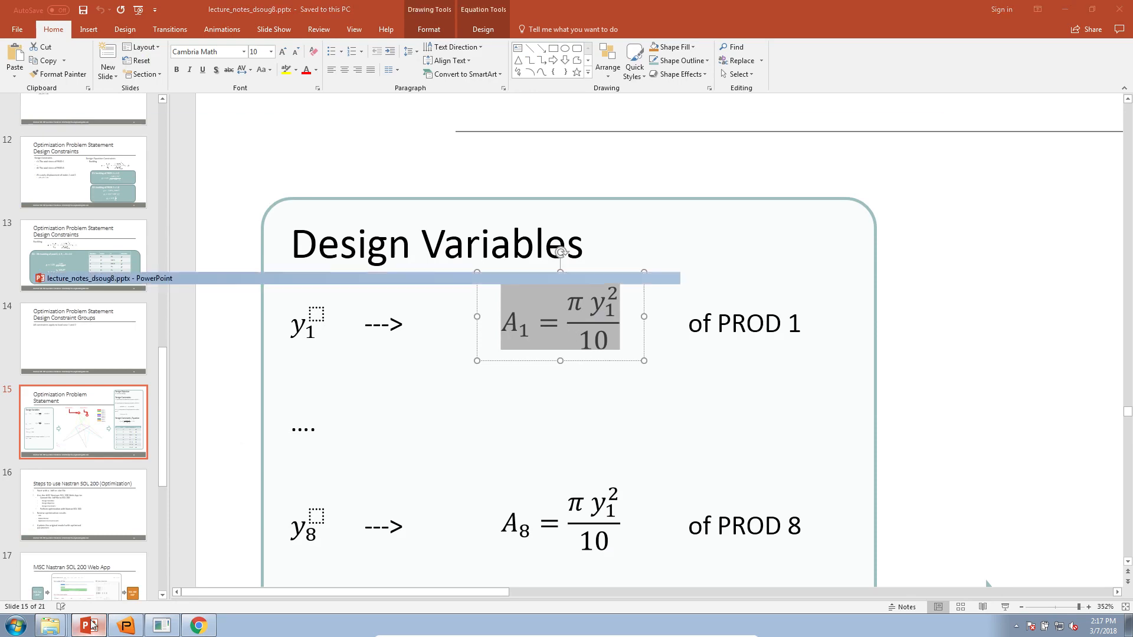
double_click(688, 400)
double_click(224, 399)
scroll(354, 480, down, 5)
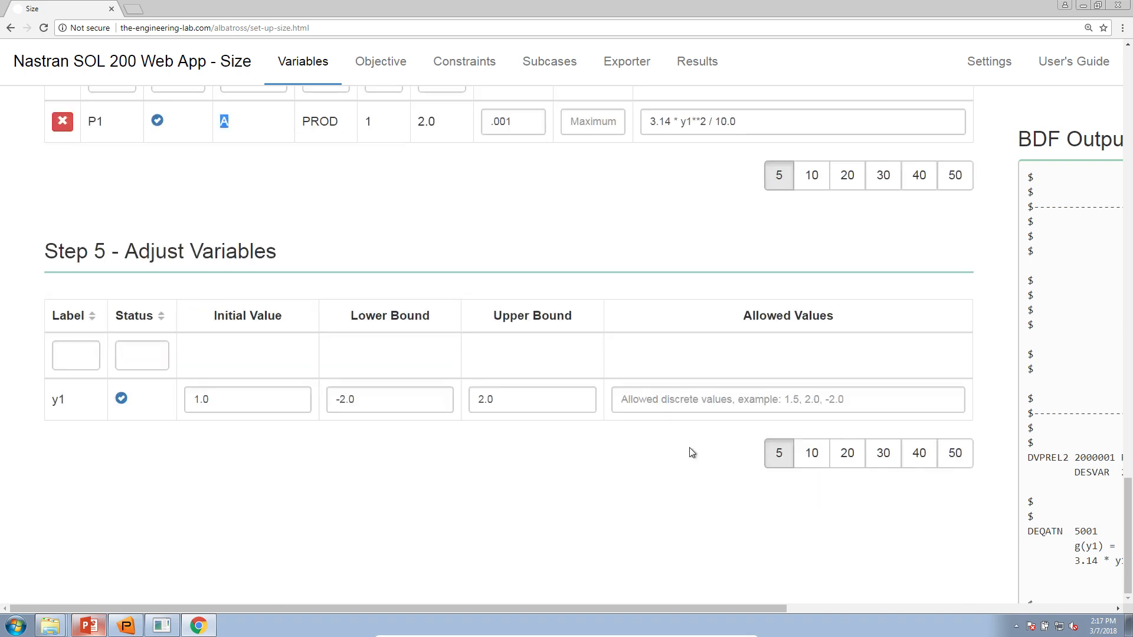
- Give y1 initial value 2.52, lower bound .01 and upper bound 100., checking the slide
drag(228, 401, 182, 402)
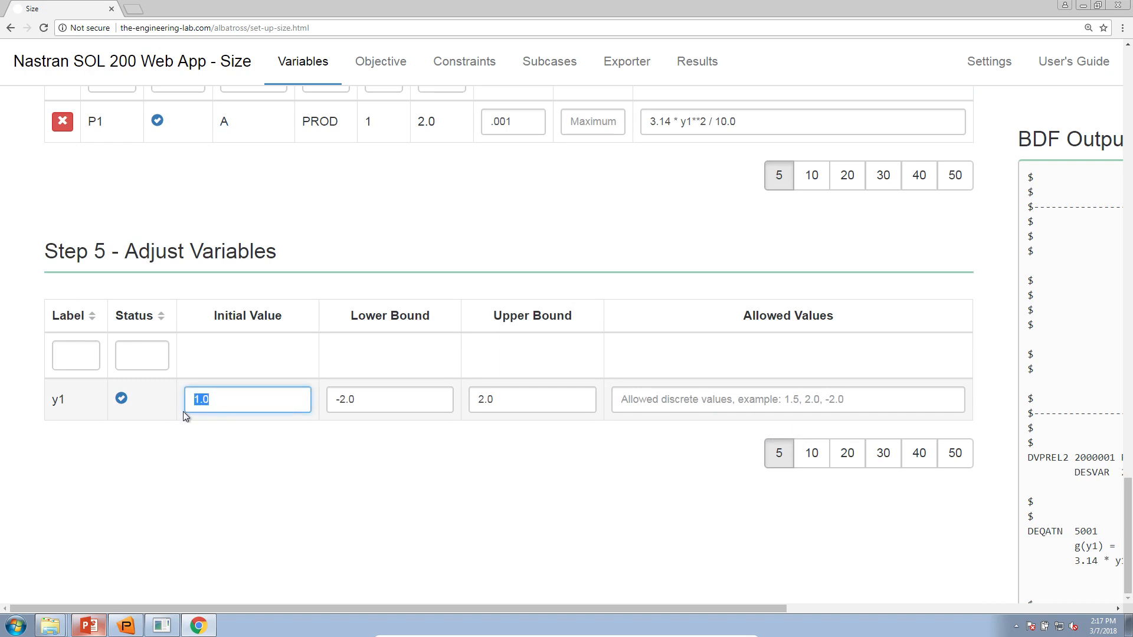
text(2.52)
key(Tab)
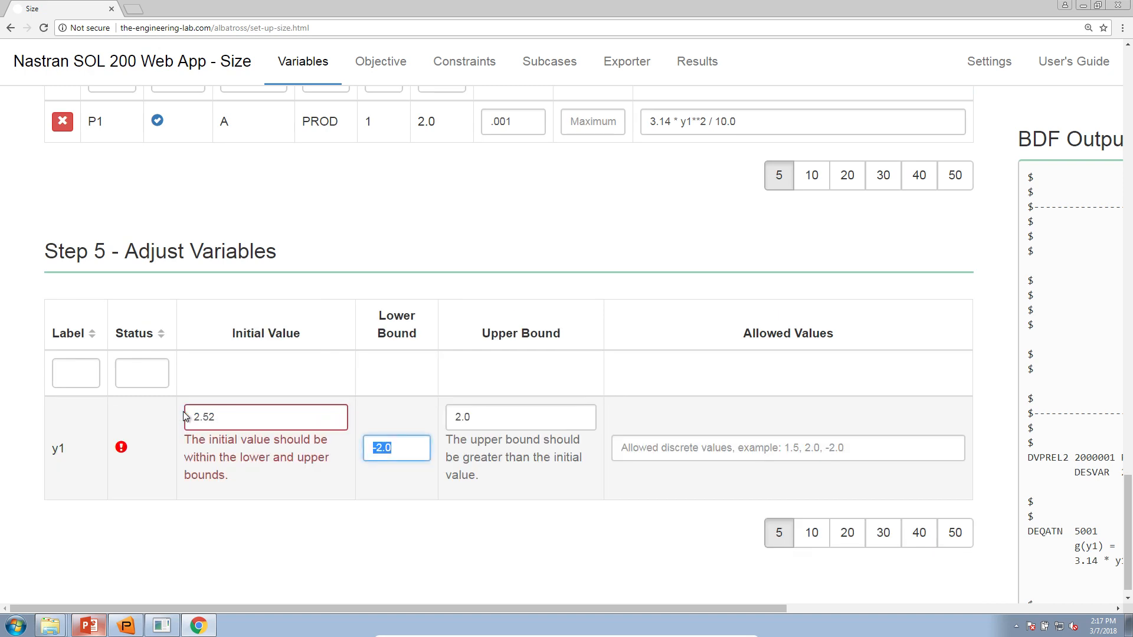
click(103, 625)
scroll(248, 511, down, 3)
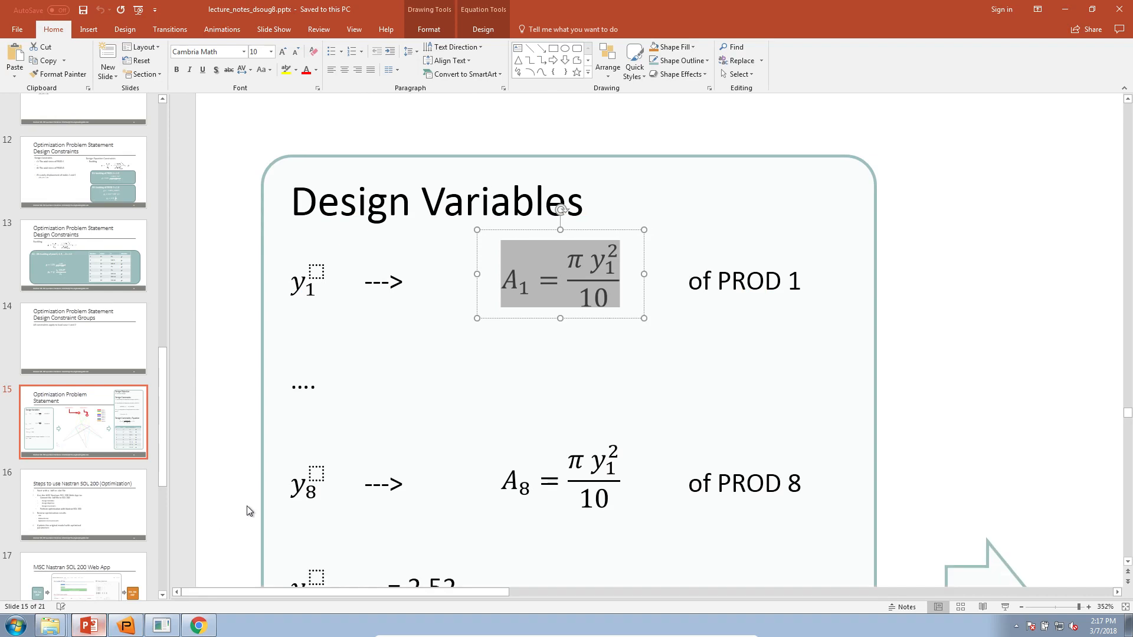
scroll(248, 511, down, 1)
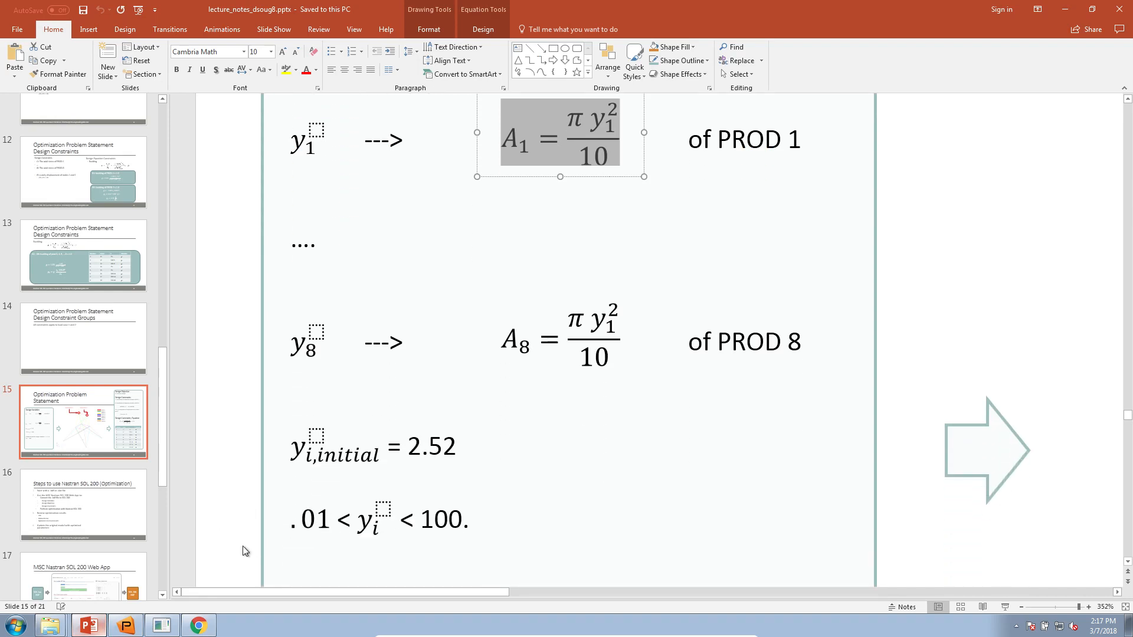
click(95, 625)
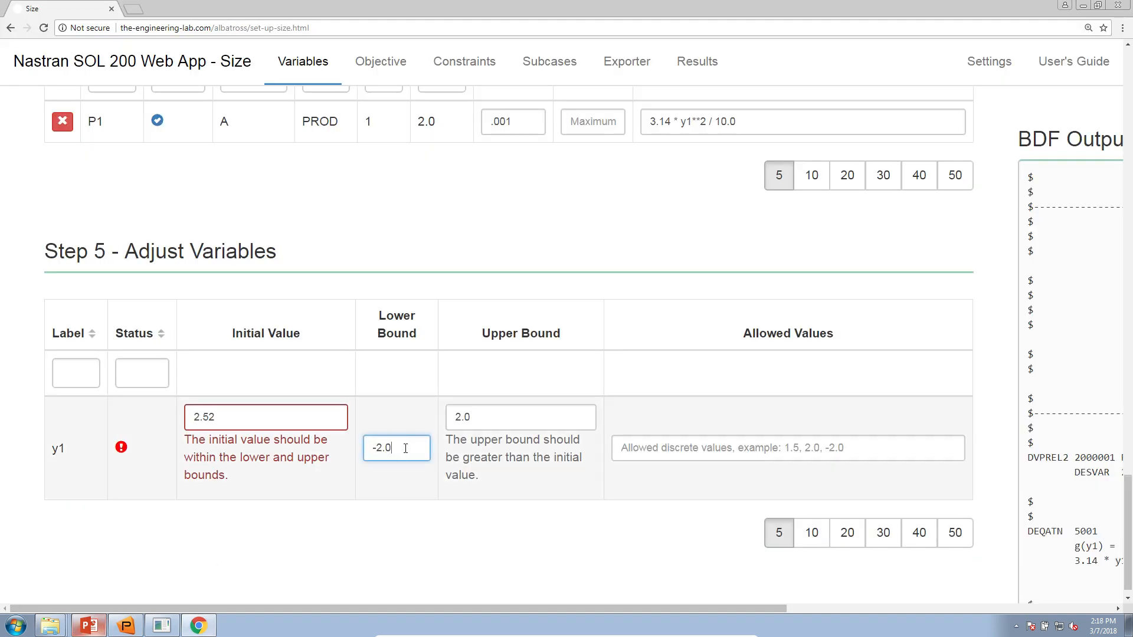
text(.01)
key(Tab)
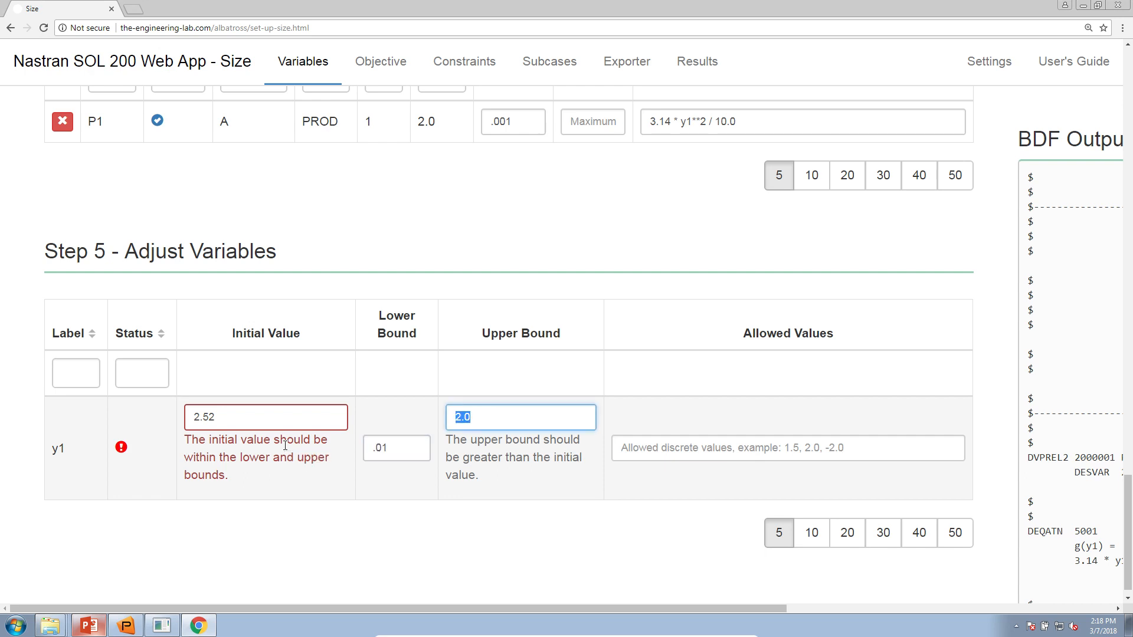
text(100.)
key(Tab)
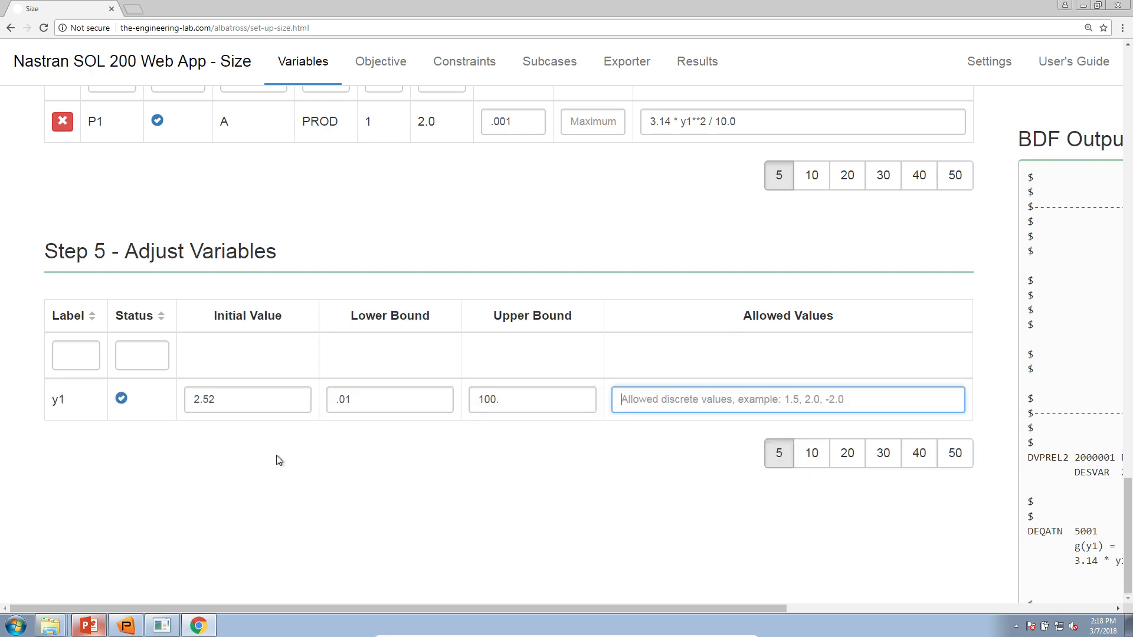
- Set y1's allowed values to .1, .5, 1., 2.0, 3.0 THRU 100. BY 1.0
click(101, 620)
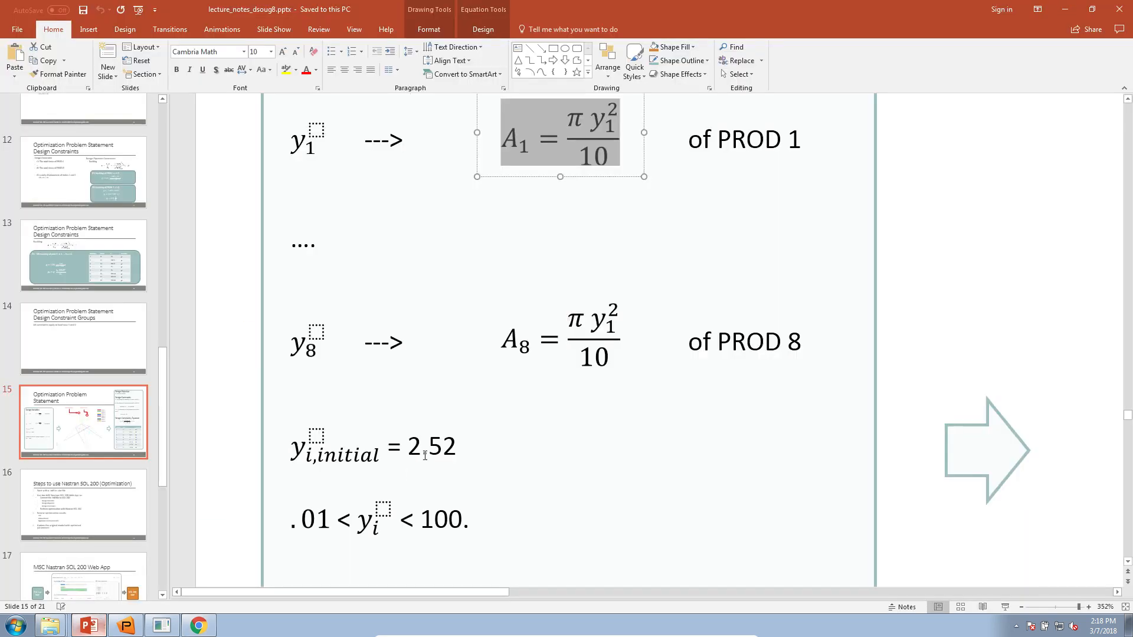
scroll(426, 456, down, 3)
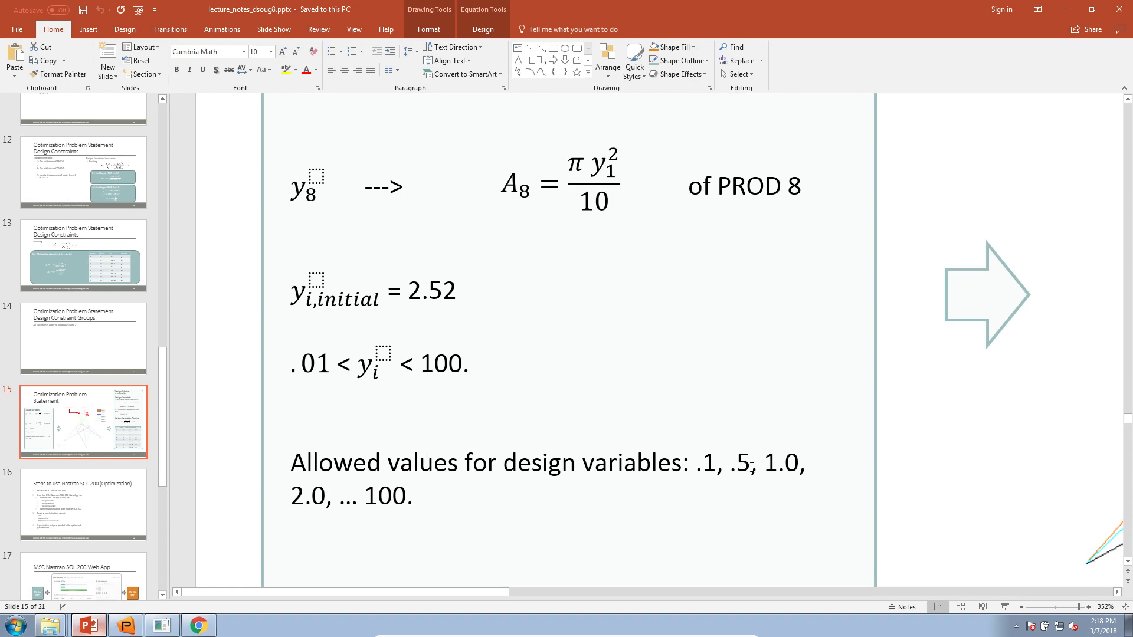
click(199, 625)
text(.1, .)
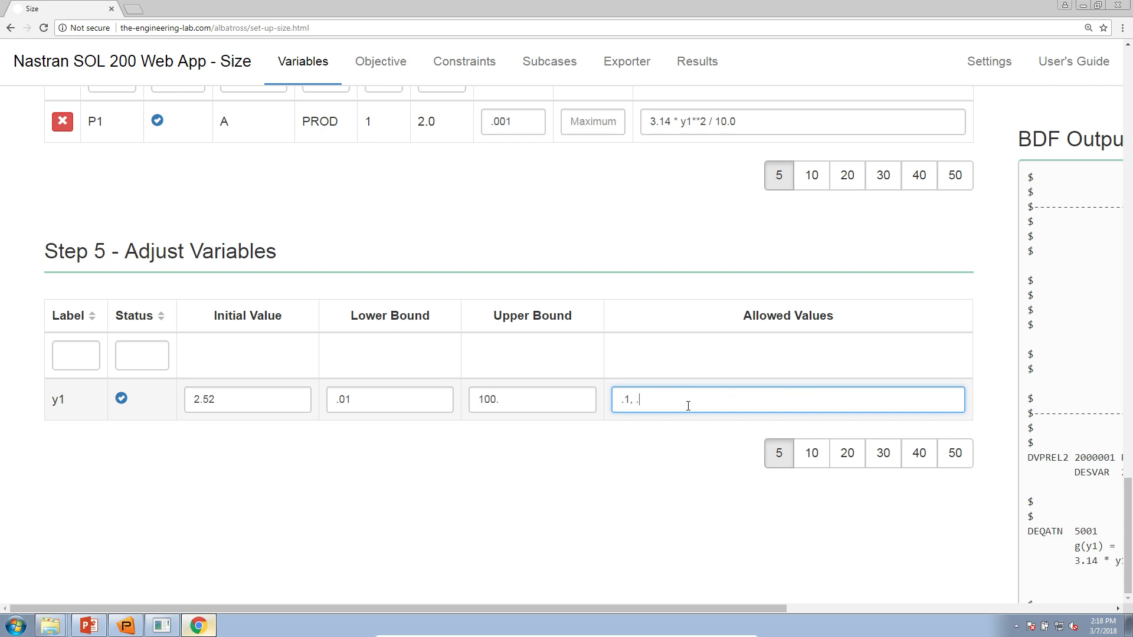
click(90, 625)
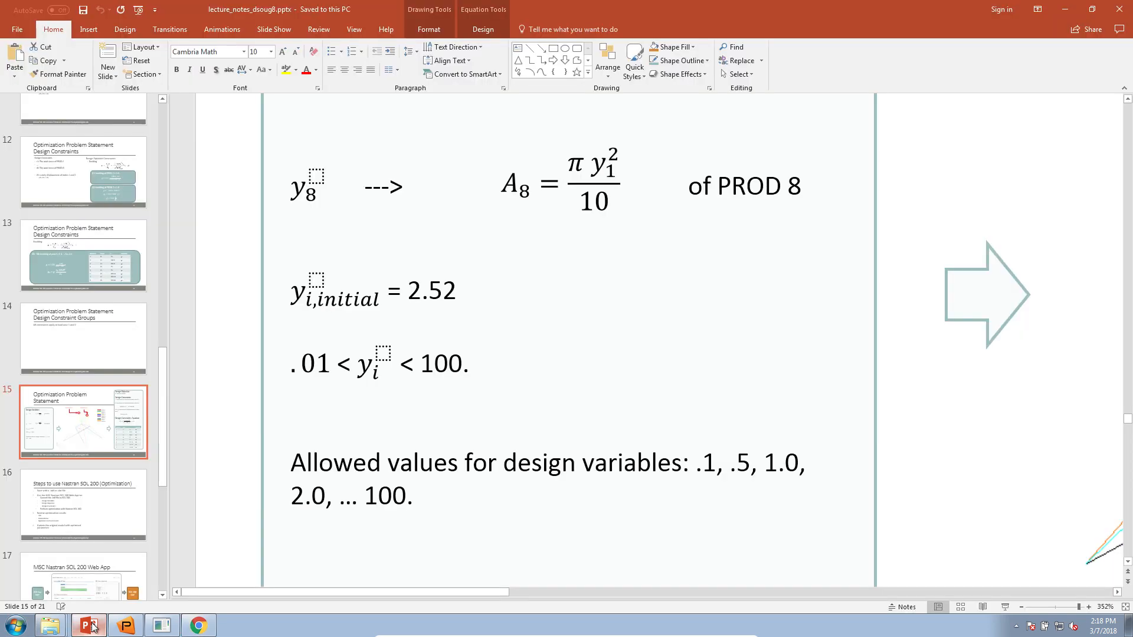
key(alt+Tab)
text(, .)
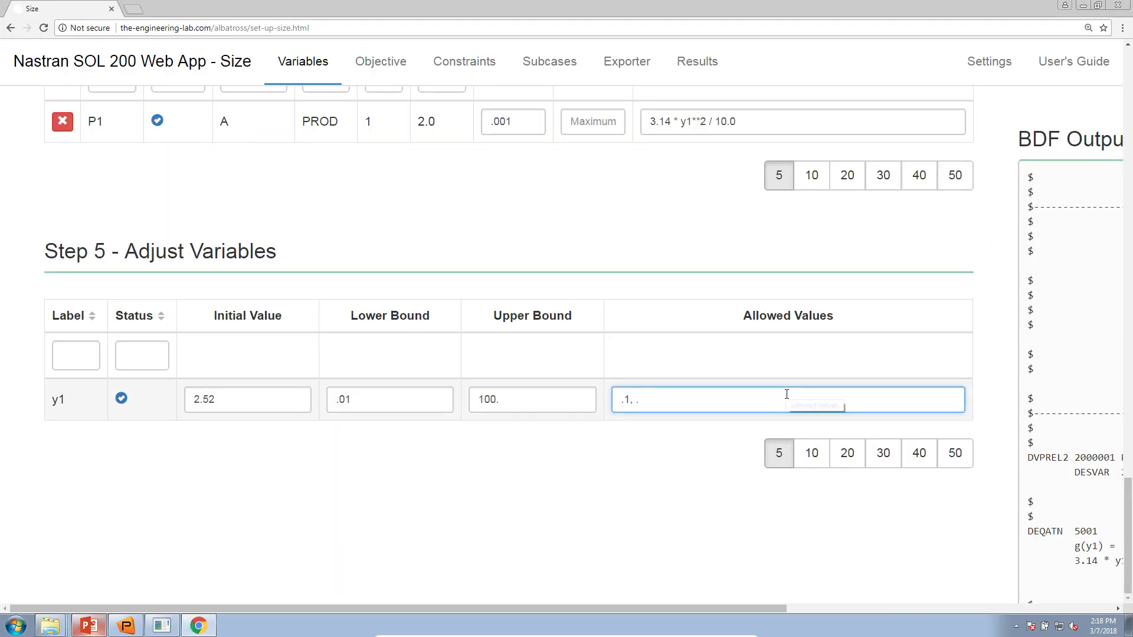
text(5, 1.,)
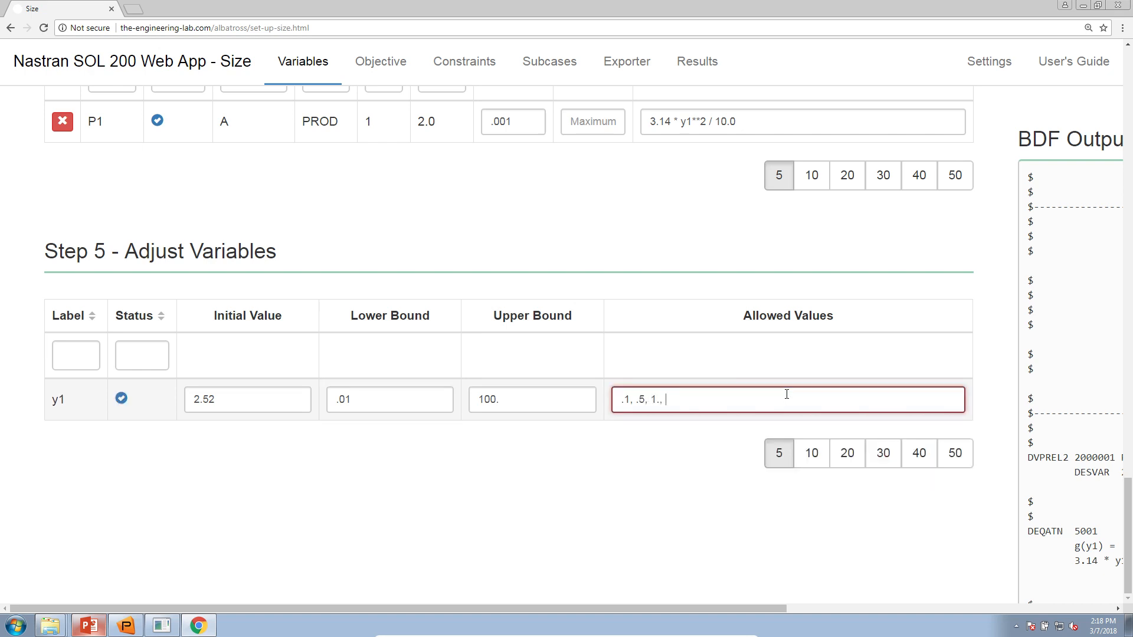
text( 2.0)
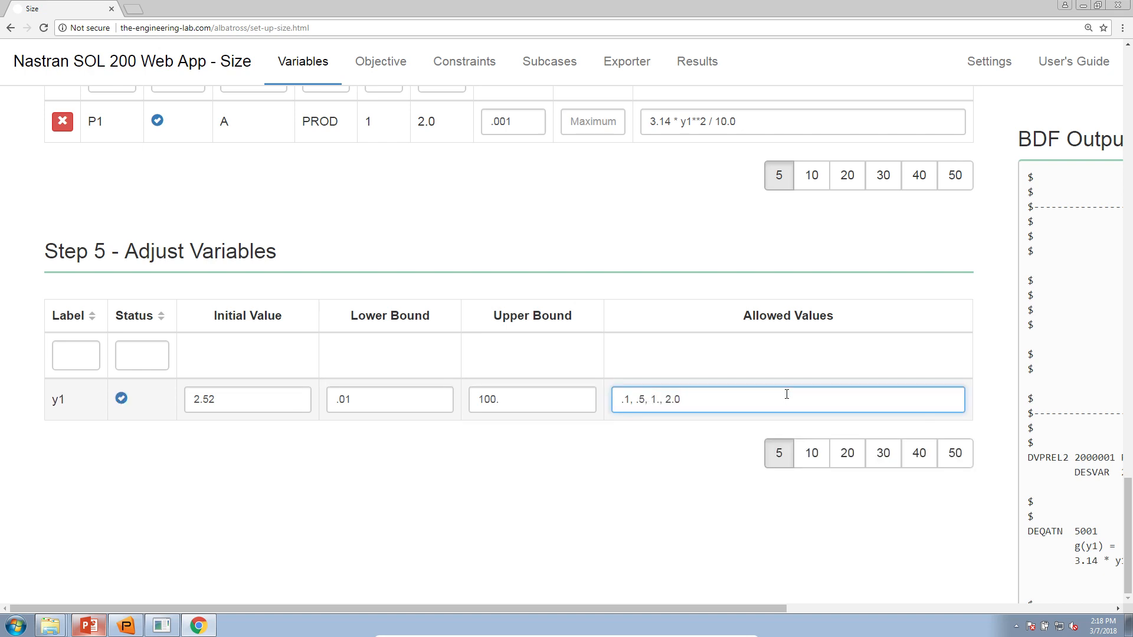
text(, 3.0, THRU, 100.)
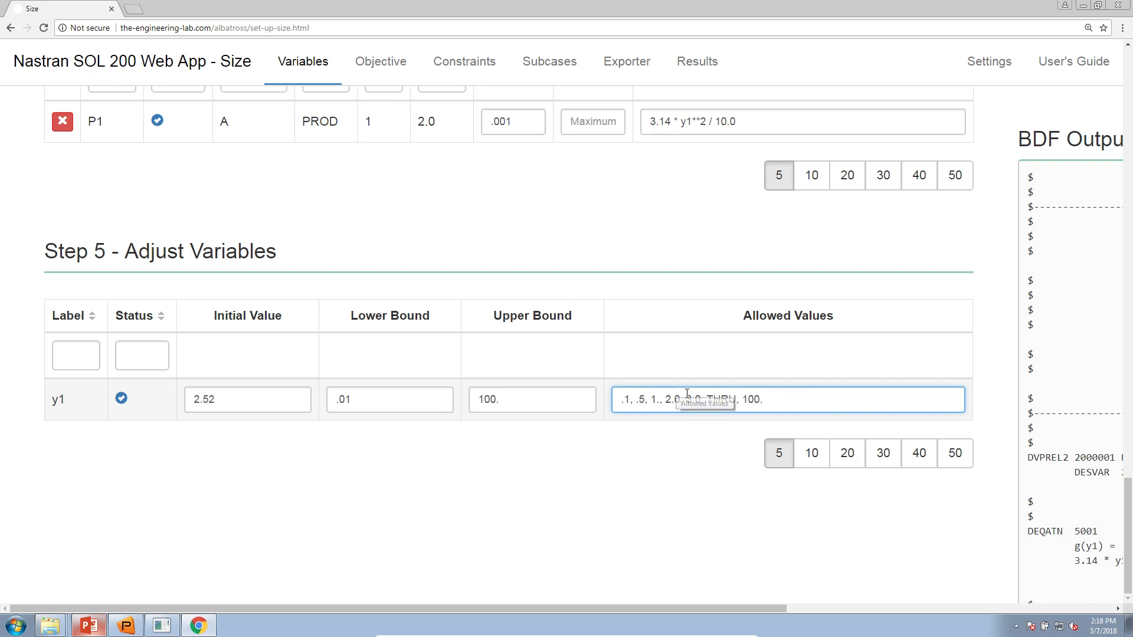
drag(685, 400, 773, 403)
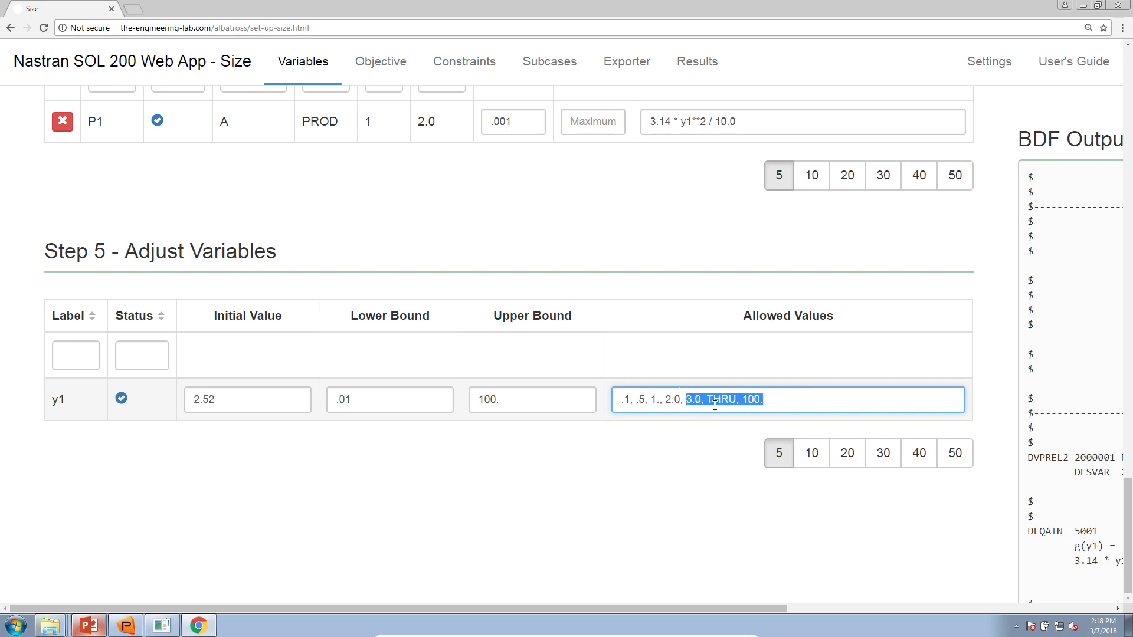
click(773, 405)
text(, BY, 1.0)
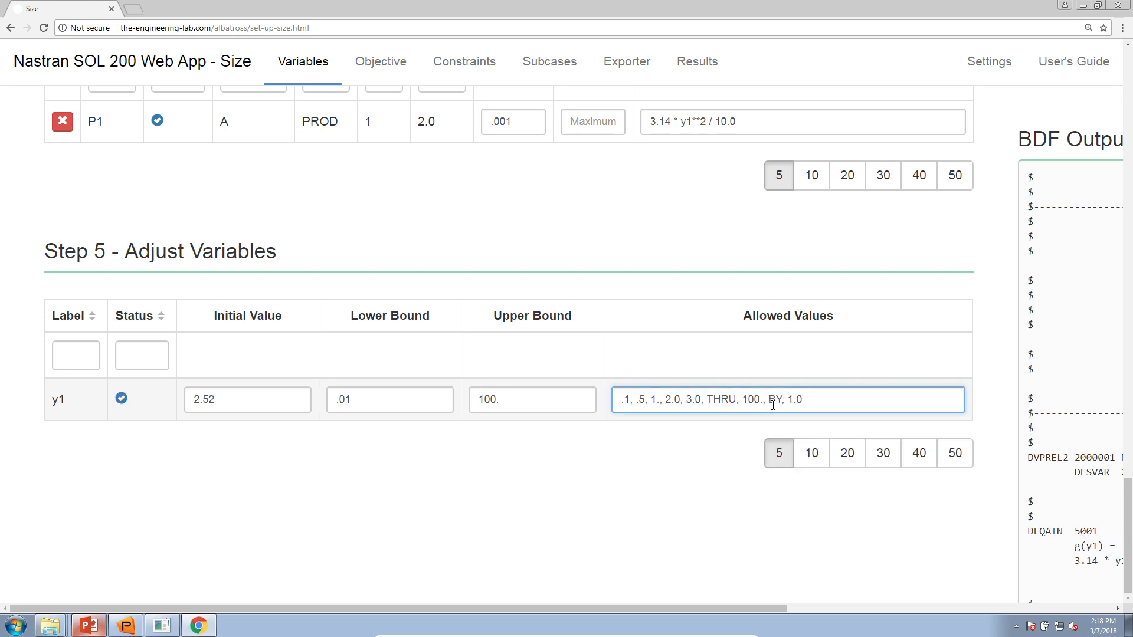
key(Tab)
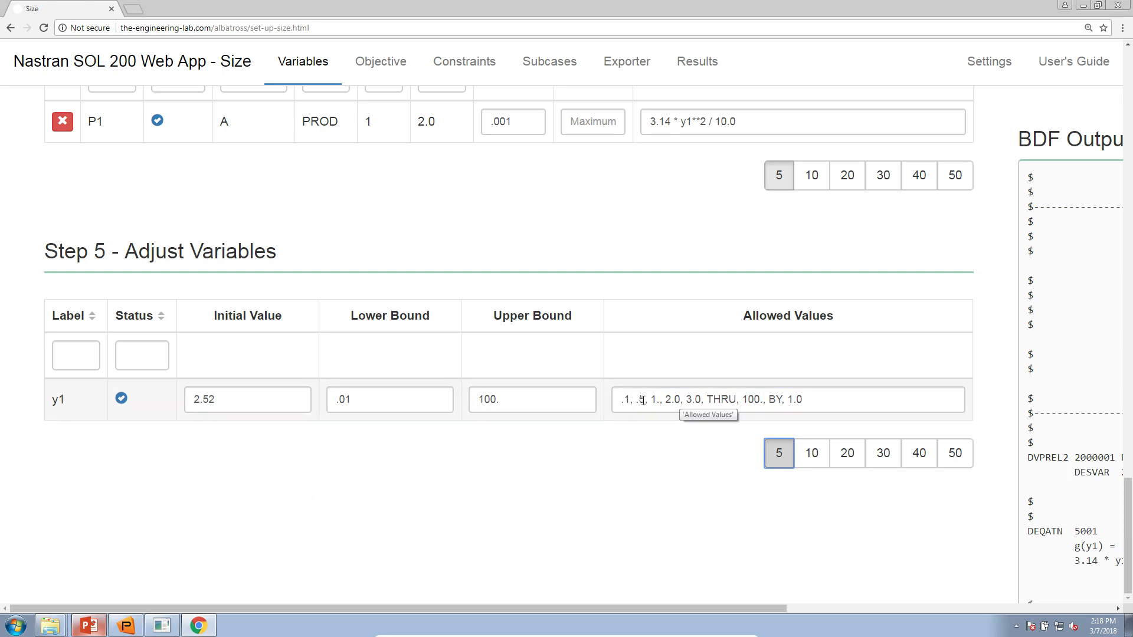
drag(686, 400, 754, 399)
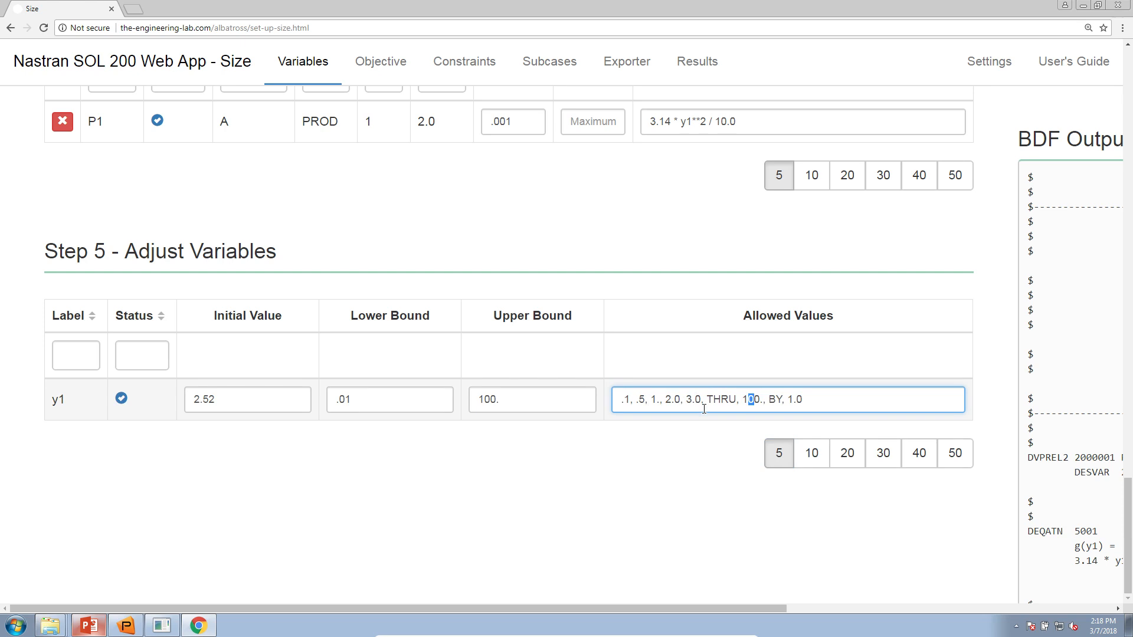
- Enter equation 3.14 * y2**2 / 10. in Step 2 and create DVPREL2 relations for all PROD rows
click(565, 498)
scroll(408, 487, up, 10)
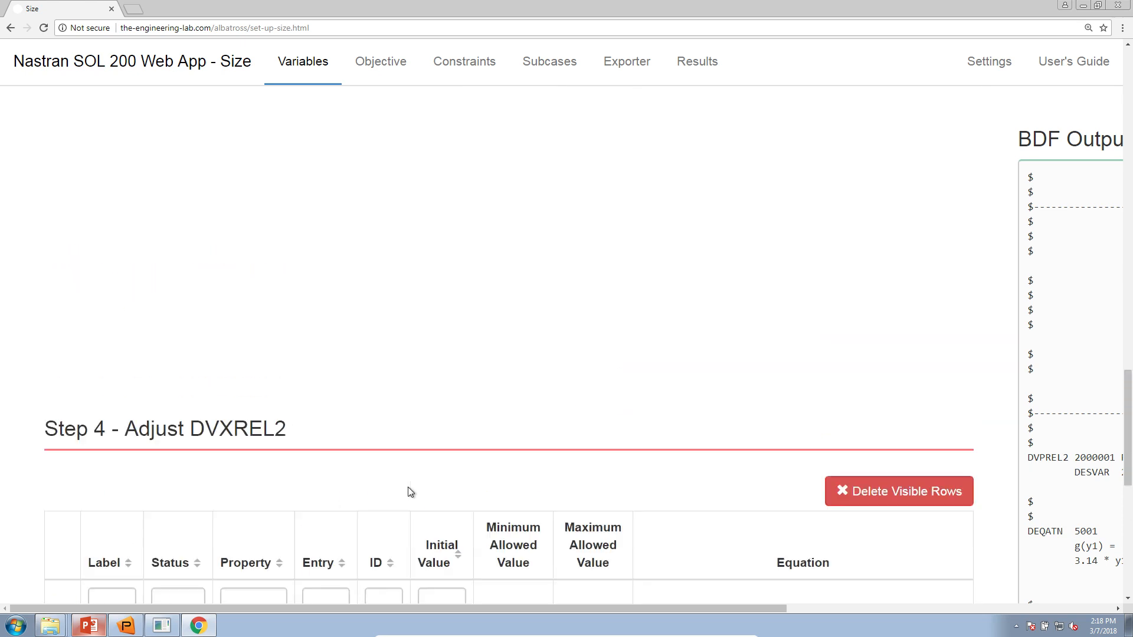
scroll(410, 493, up, 12)
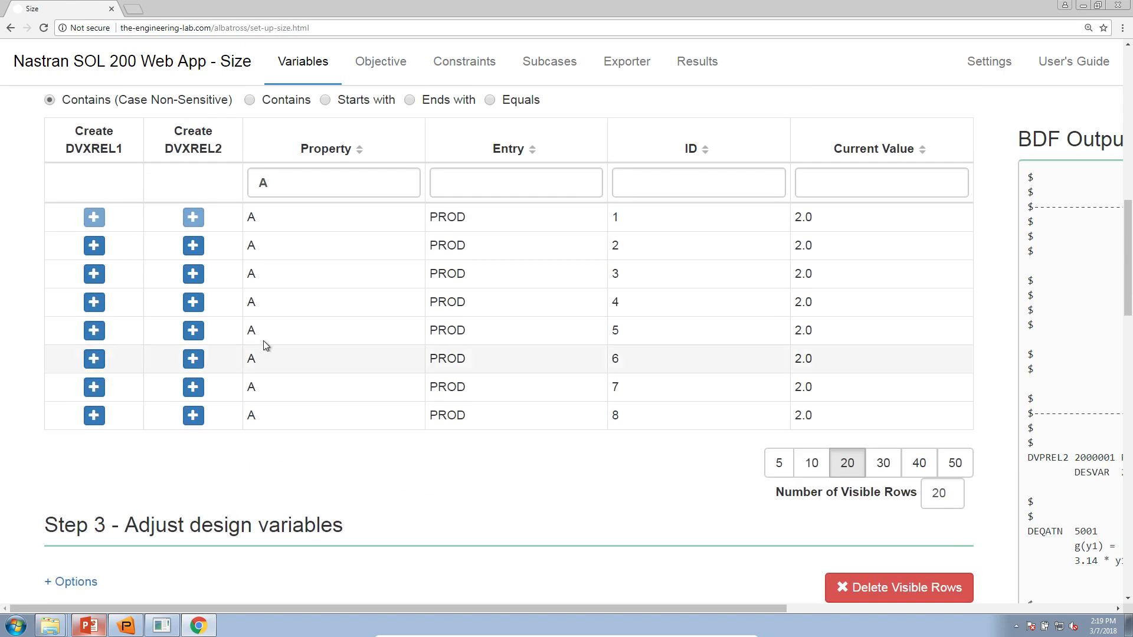
scroll(303, 388, up, 2)
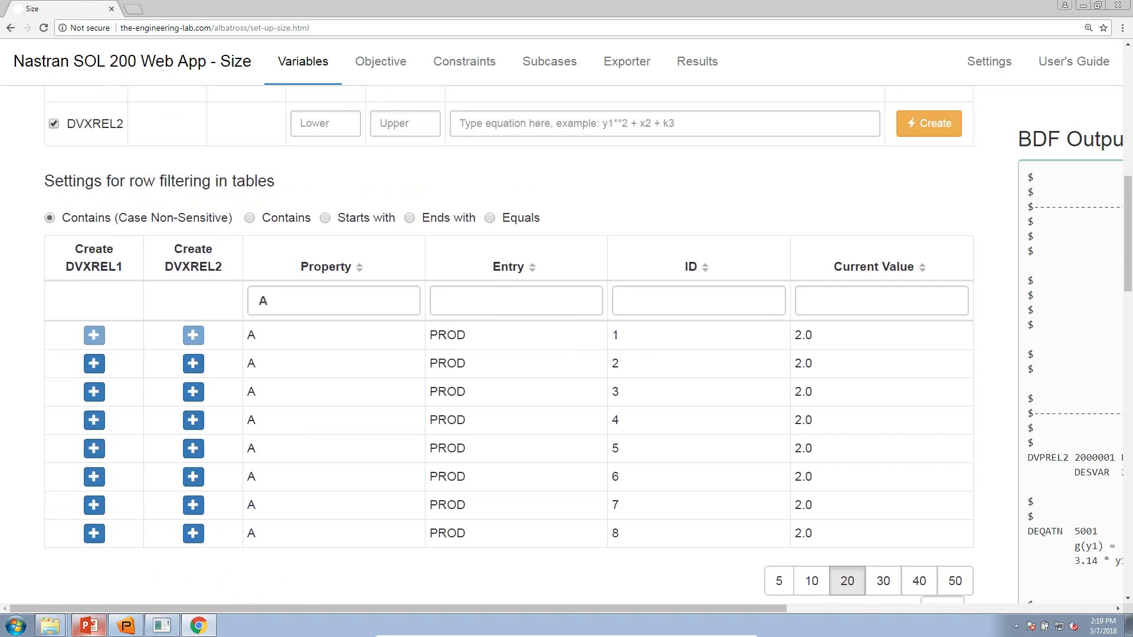
key(ctrl+minus)
key(ctrl+minus)
scroll(572, 359, up, 2)
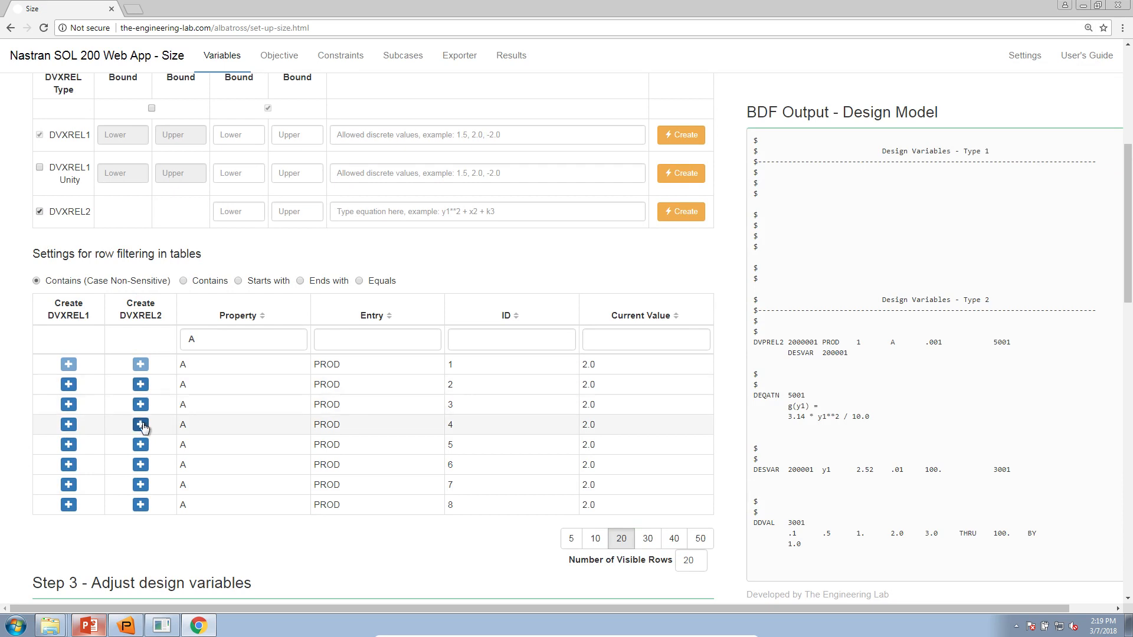
click(346, 213)
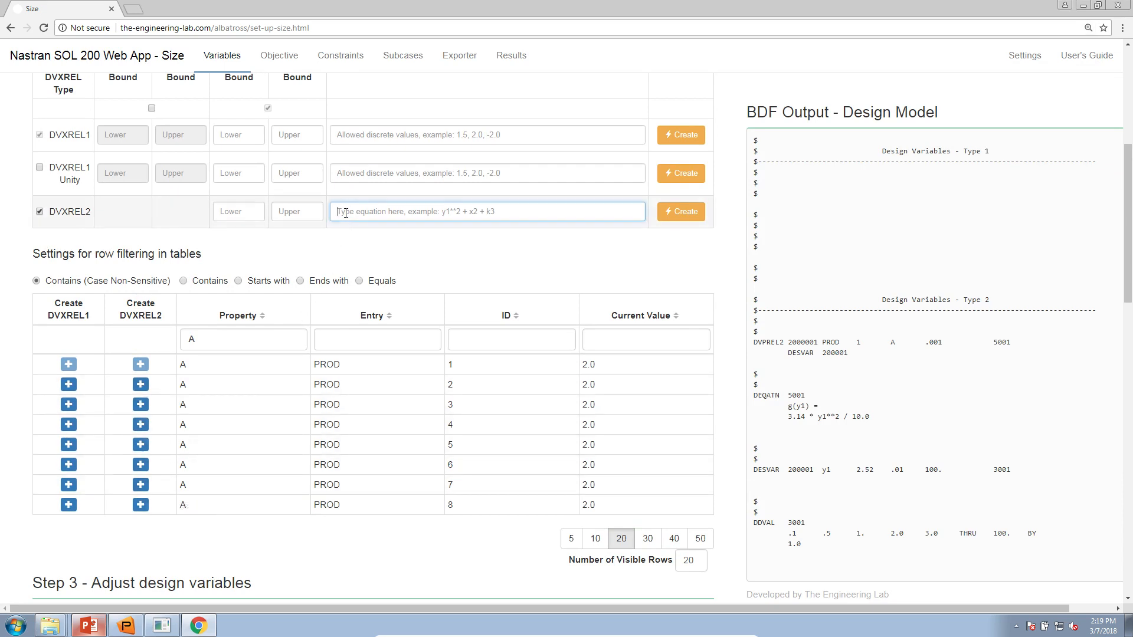
text(3.14 * y2**)
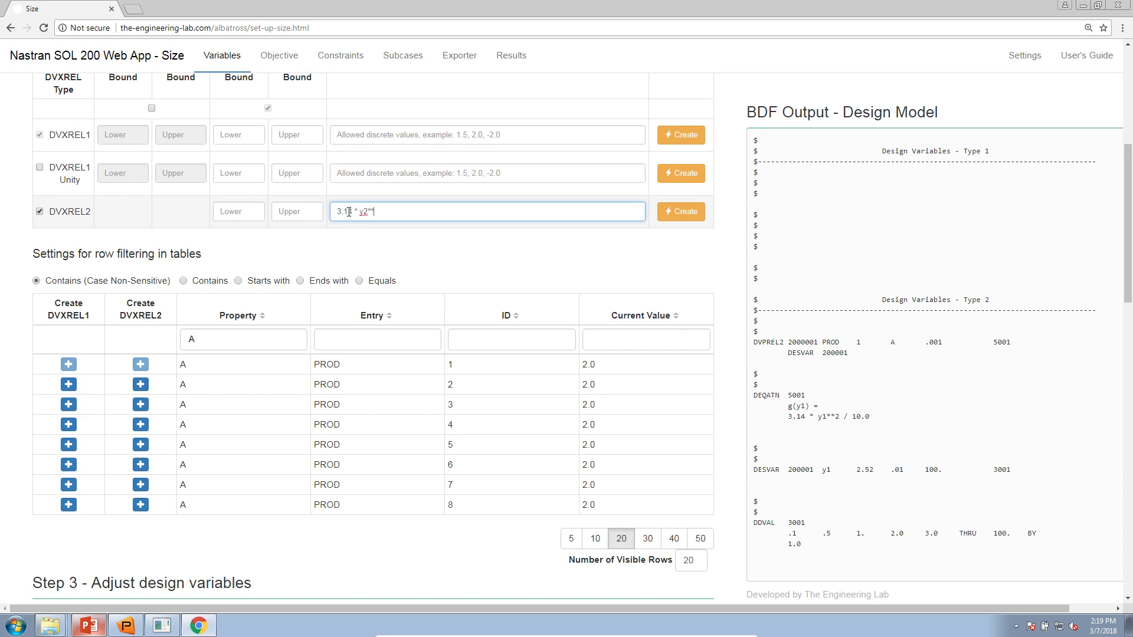
text(2 / 10.0)
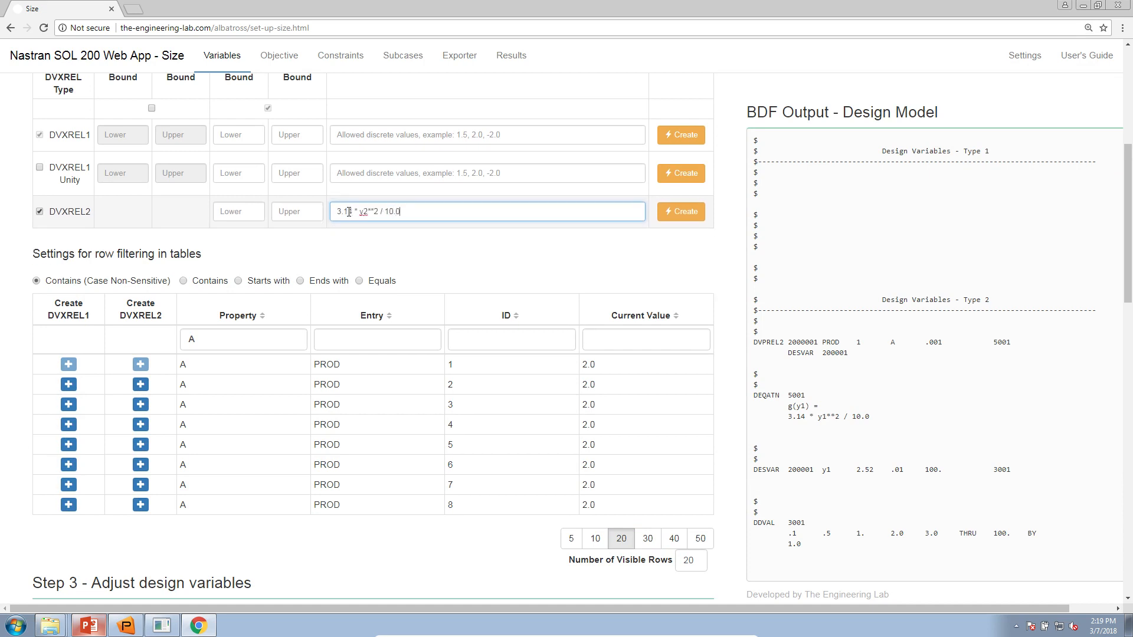
click(691, 218)
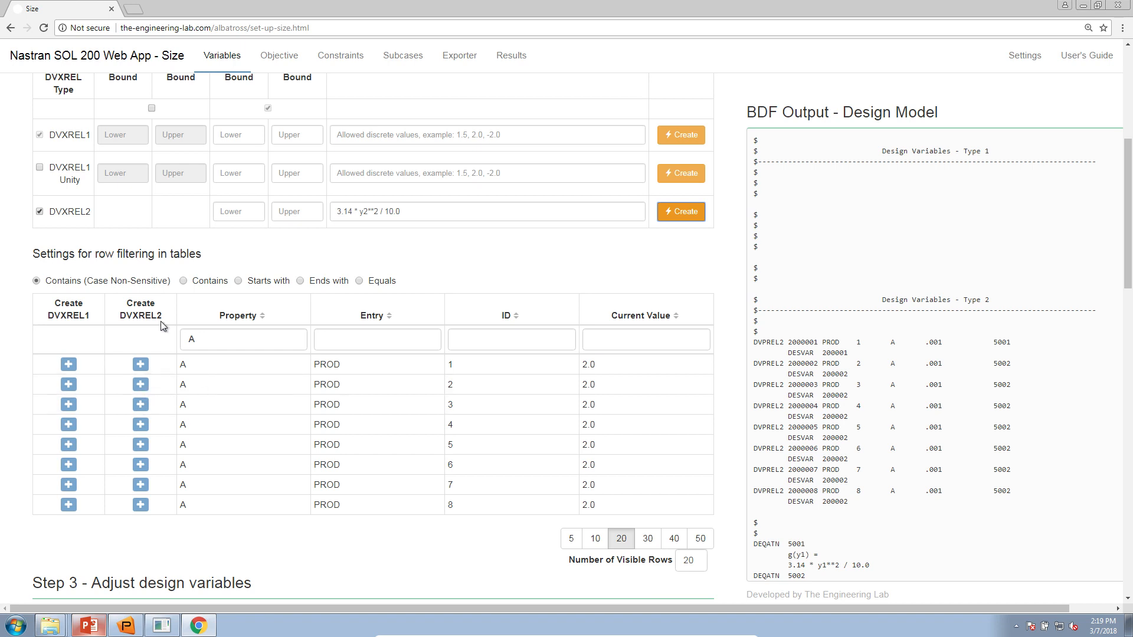
- Show ten rows in Step 4 and change the P3–P6 equations to use y3–y6
scroll(155, 370, down, 15)
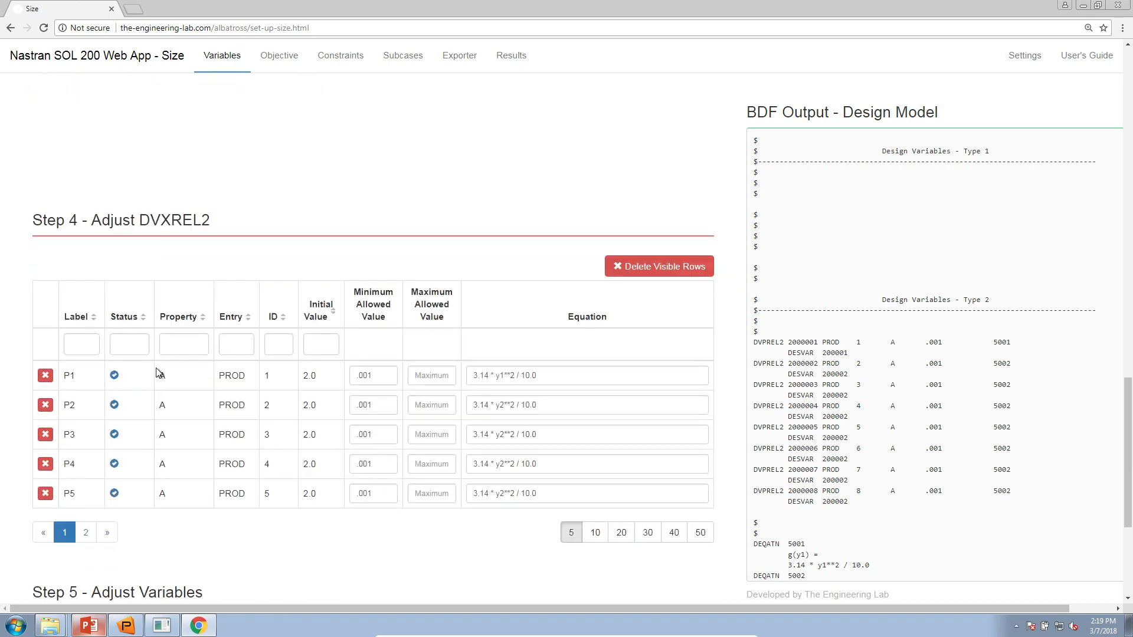
click(596, 315)
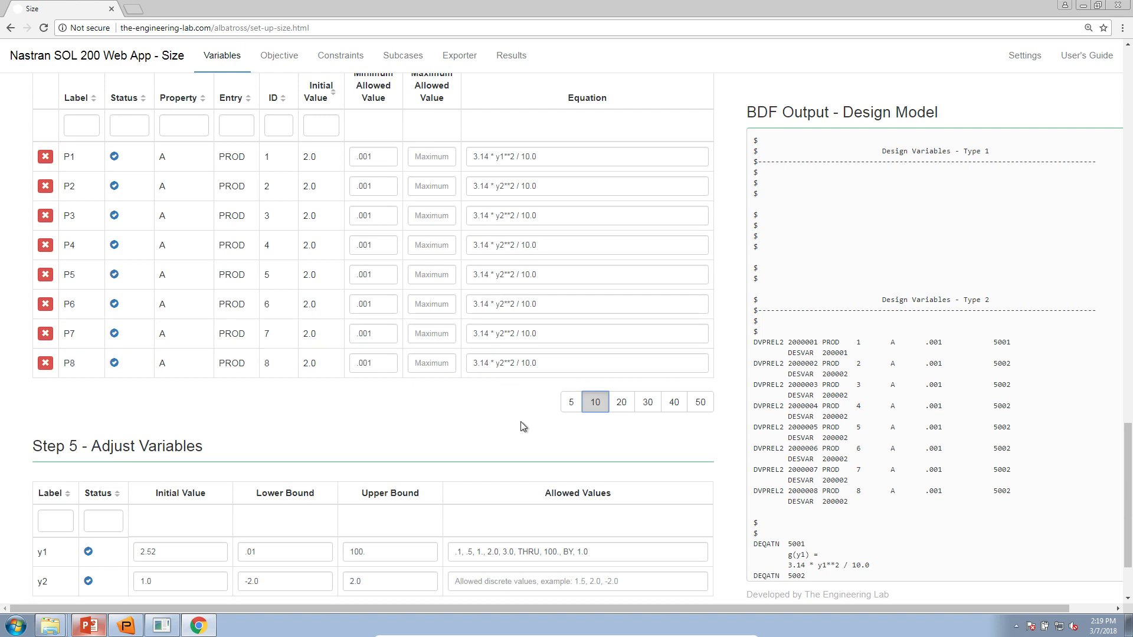
key(ctrl+plus)
key(ctrl+plus)
key(ctrl+plus)
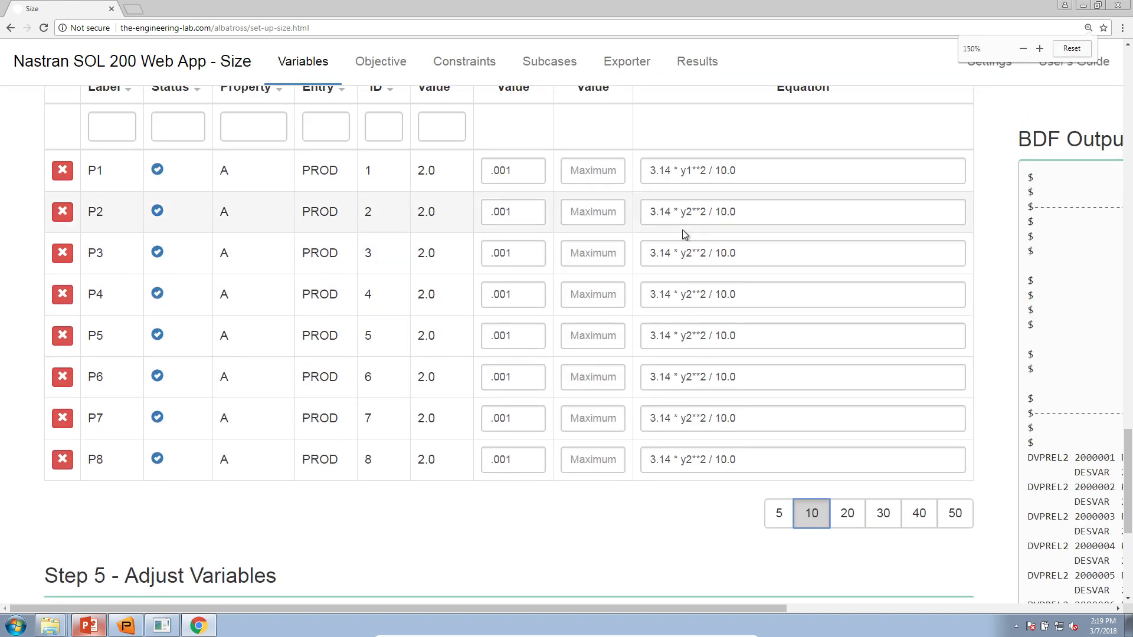
click(685, 253)
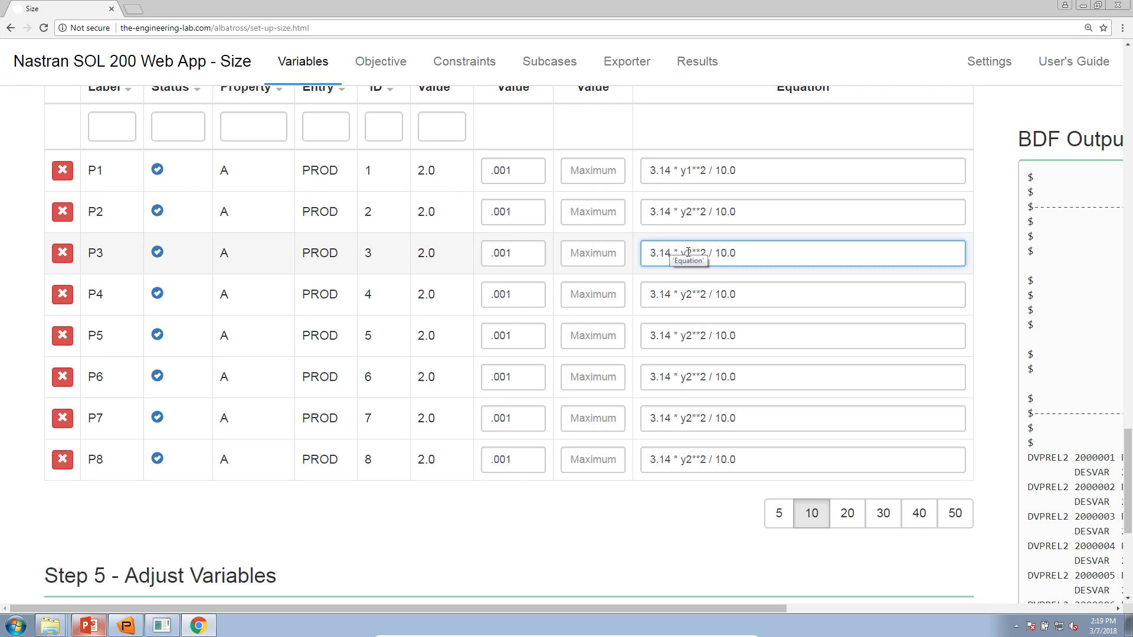
drag(683, 293, 692, 294)
text(4)
drag(683, 335, 692, 335)
text(5)
drag(684, 376, 692, 377)
text(6)
- Change the P7 and P8 equations to use y7 and y8
text(7)
click(688, 454)
key(BackSpace)
text(8)
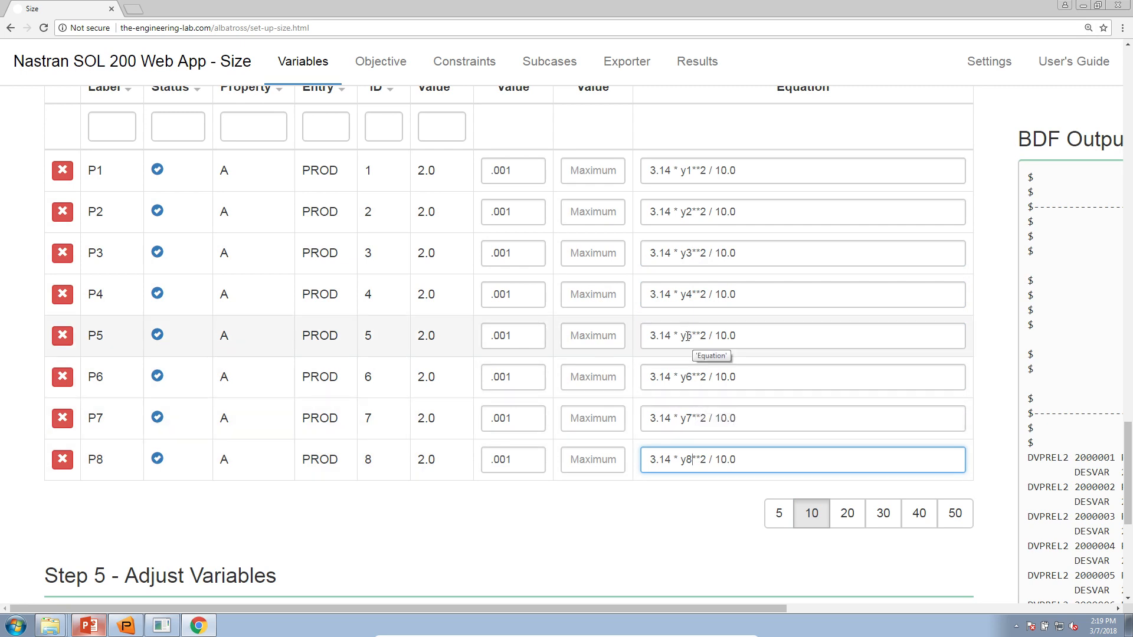
scroll(480, 476, down, 6)
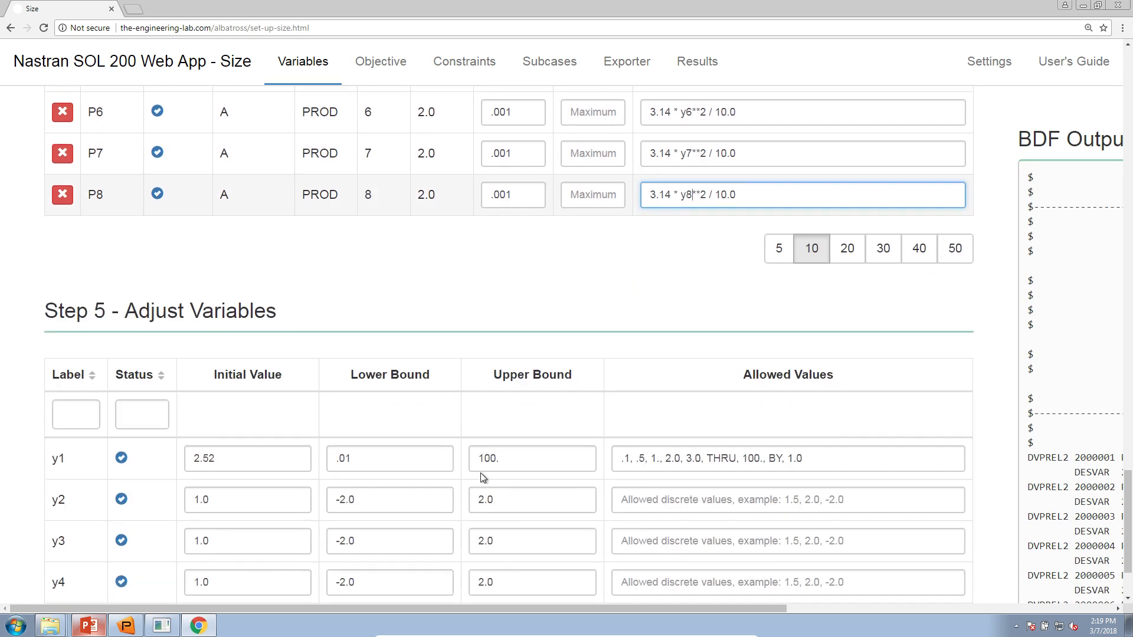
- List all eight variables and copy y1's lower bound .01 into rows y2–y8
click(812, 568)
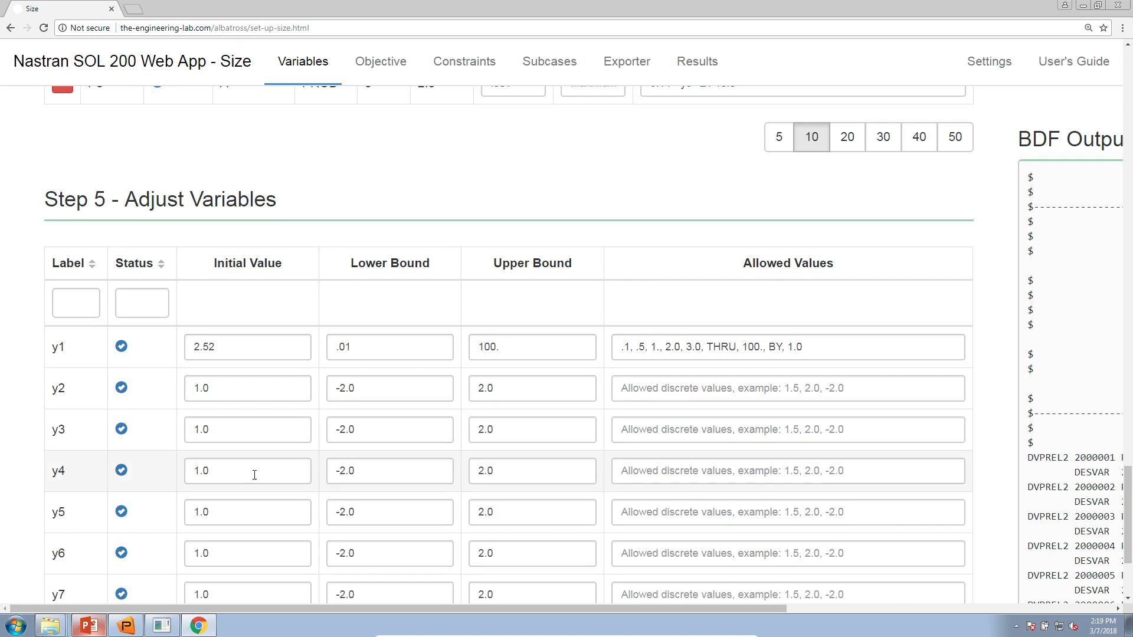
scroll(337, 478, down, 3)
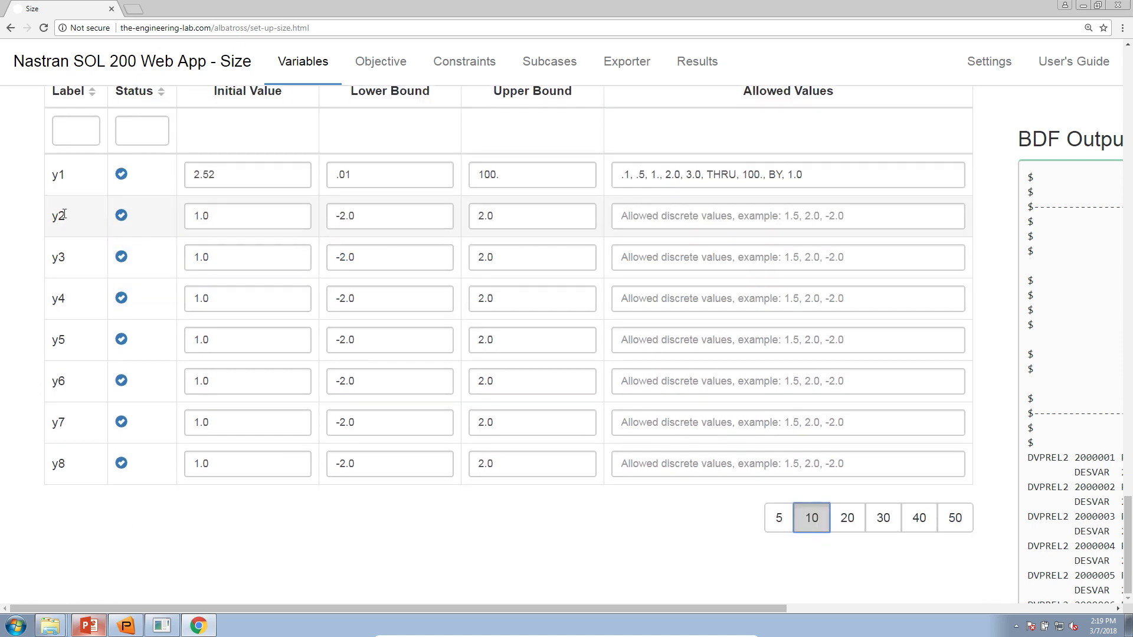
click(356, 181)
key(ctrl+a)
key(ctrl+c)
click(366, 216)
key(ctrl+a)
key(ctrl+v)
key(ctrl+a)
key(ctrl+v)
click(366, 297)
key(ctrl+a)
key(ctrl+v)
click(362, 347)
key(ctrl+a)
key(ctrl+v)
click(362, 388)
key(ctrl+a)
key(ctrl+v)
click(362, 418)
key(ctrl+a)
key(ctrl+v)
click(364, 464)
key(ctrl+a)
key(ctrl+v)
- Copy y1's upper bound 100. into the upper bounds of y2–y8, replacing 2.0
click(533, 187)
key(ctrl+a)
key(ctrl+c)
click(527, 219)
key(ctrl+a)
key(ctrl+v)
key(ctrl+a)
key(ctrl+v)
click(524, 295)
key(ctrl+a)
key(ctrl+v)
click(517, 341)
key(ctrl+a)
key(ctrl+v)
click(516, 391)
key(ctrl+a)
key(ctrl+v)
click(516, 422)
key(ctrl+a)
key(ctrl+v)
click(495, 463)
key(ctrl+a)
key(ctrl+v)
- Paste y1's allowed values list into the Allowed Values of y2 through y8
click(665, 175)
key(ctrl+a)
key(ctrl+c)
click(665, 215)
key(ctrl+v)
click(665, 258)
key(ctrl+v)
click(668, 297)
key(ctrl+v)
click(669, 341)
key(ctrl+v)
click(667, 382)
key(ctrl+v)
click(668, 422)
key(ctrl+v)
click(666, 464)
key(ctrl+v)
- Copy y1's initial value 2.52 into the initial values of y2–y8, replacing 1.0
click(246, 180)
key(ctrl+a)
key(ctrl+c)
click(231, 215)
key(ctrl+a)
key(ctrl+v)
click(231, 257)
key(ctrl+a)
key(ctrl+v)
click(231, 297)
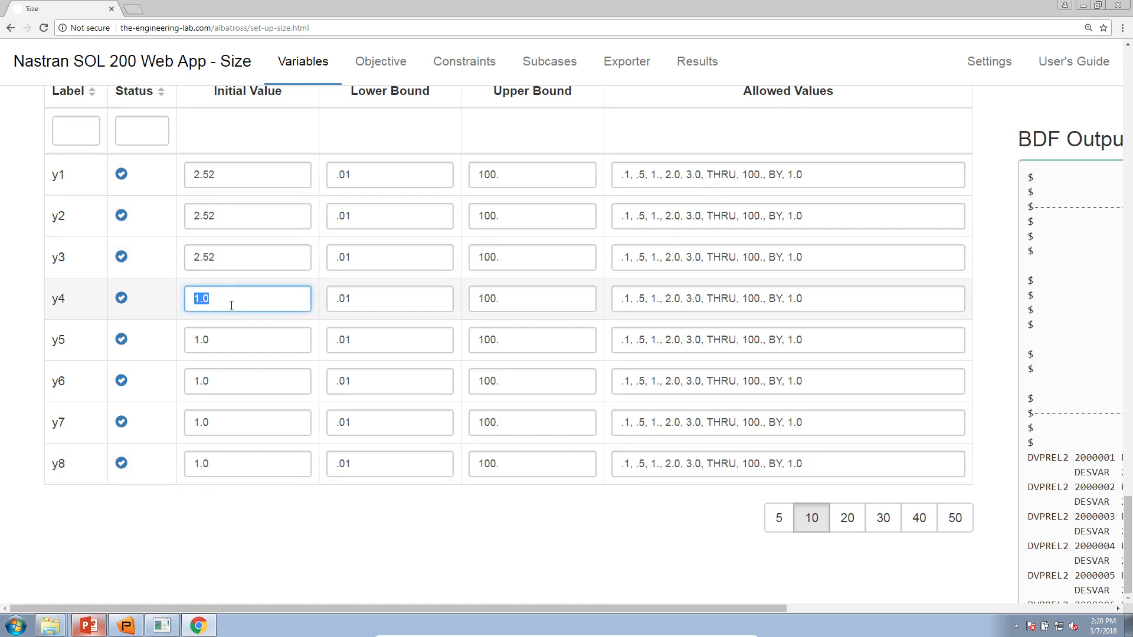
click(230, 337)
key(ctrl+a)
key(ctrl+v)
click(235, 376)
key(ctrl+a)
key(ctrl+v)
click(239, 420)
key(ctrl+a)
key(ctrl+v)
click(237, 461)
key(ctrl+a)
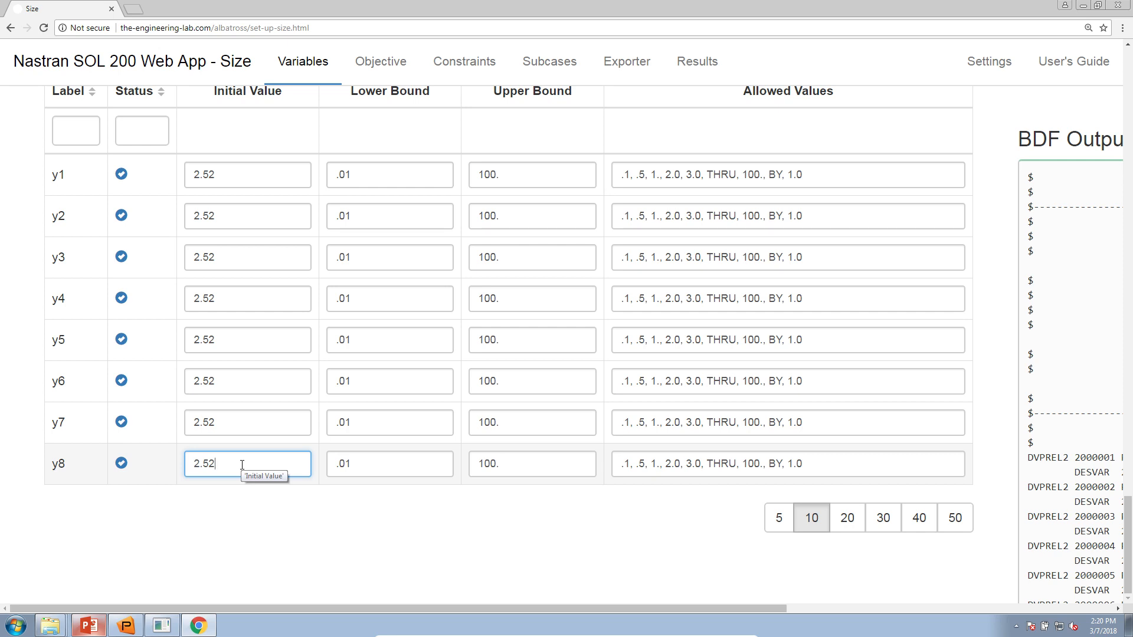
- Review the completed Step 4 equations and Step 5 design variable tables
scroll(271, 499, up, 7)
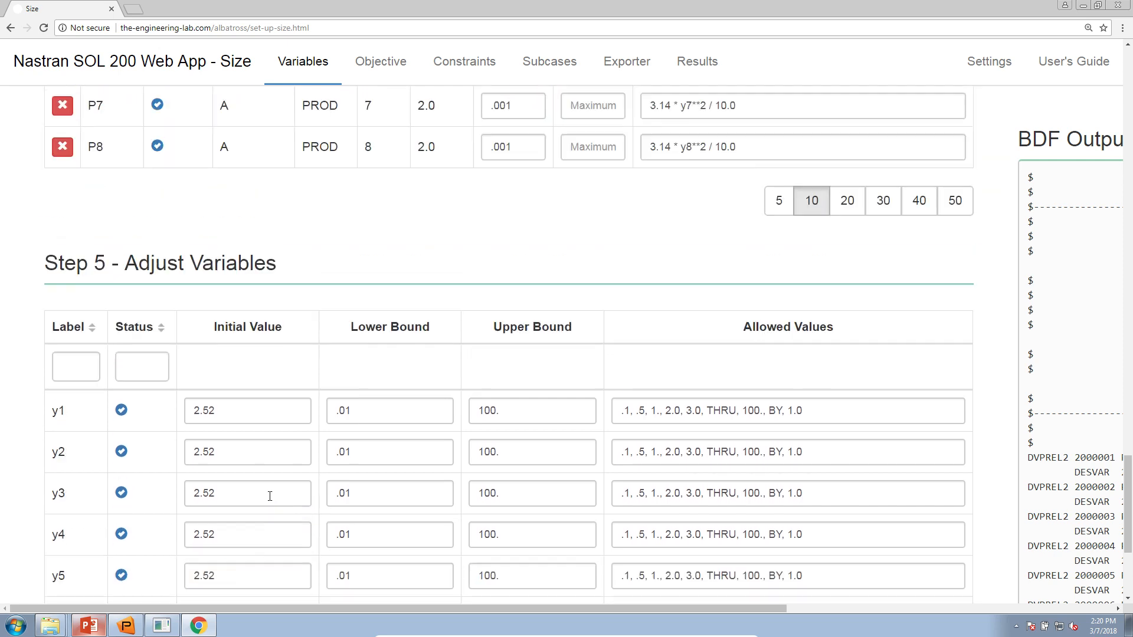
scroll(270, 498, up, 2)
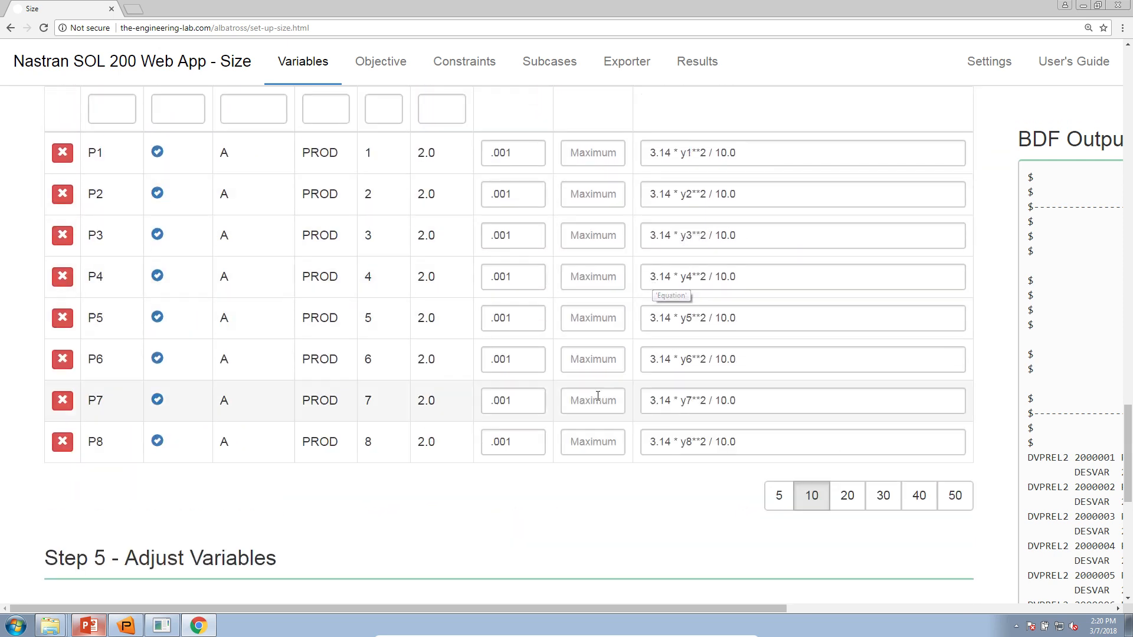
scroll(597, 412, down, 7)
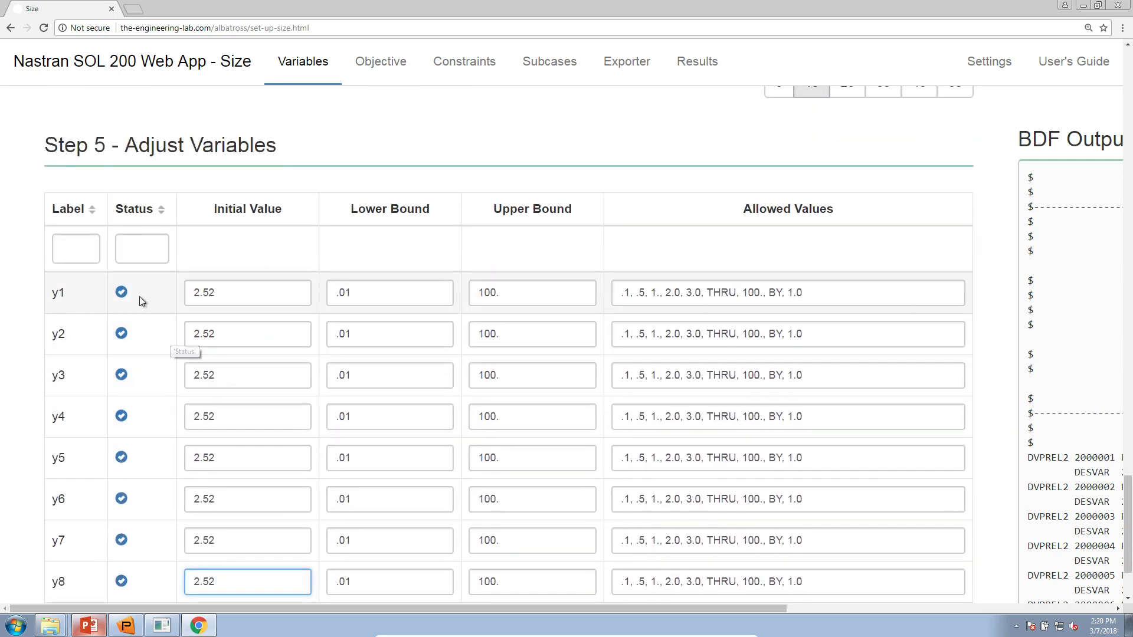
scroll(139, 297, down, 1)
scroll(139, 295, down, 1)
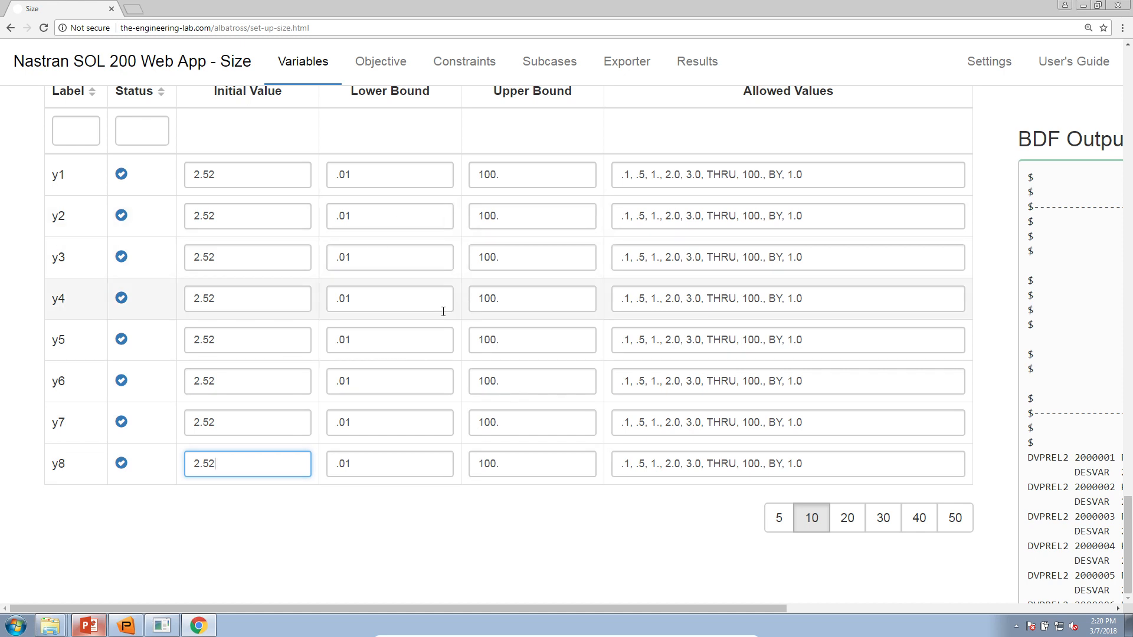
scroll(498, 430, up, 1)
scroll(498, 429, up, 10)
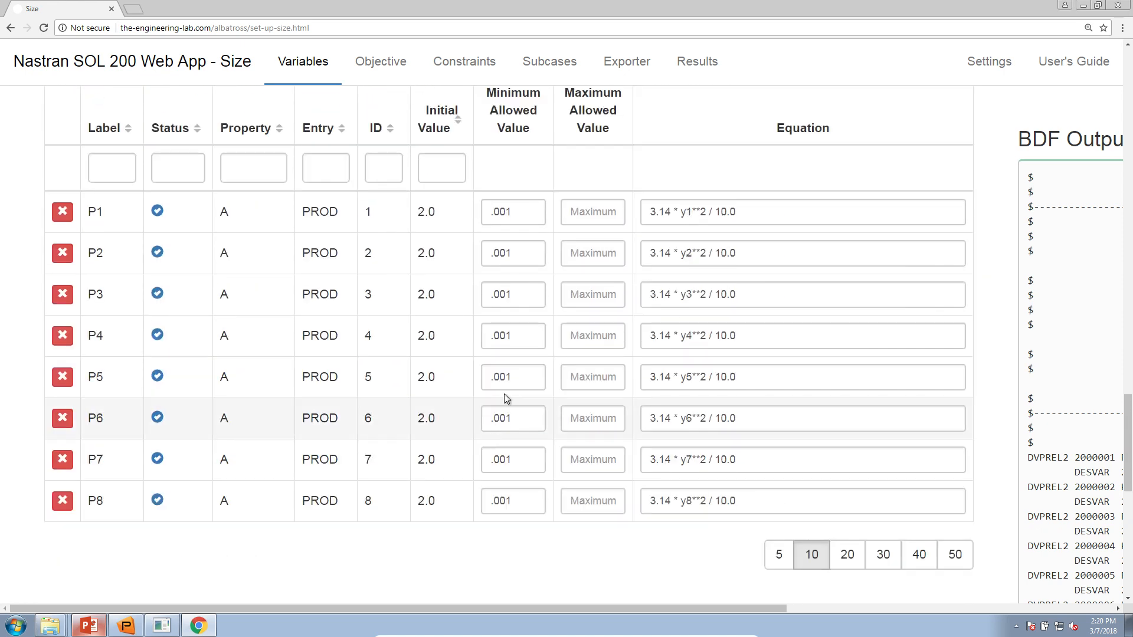
- Reset the browser zoom to 100% and return to the PowerPoint Design Variables slide
click(1088, 29)
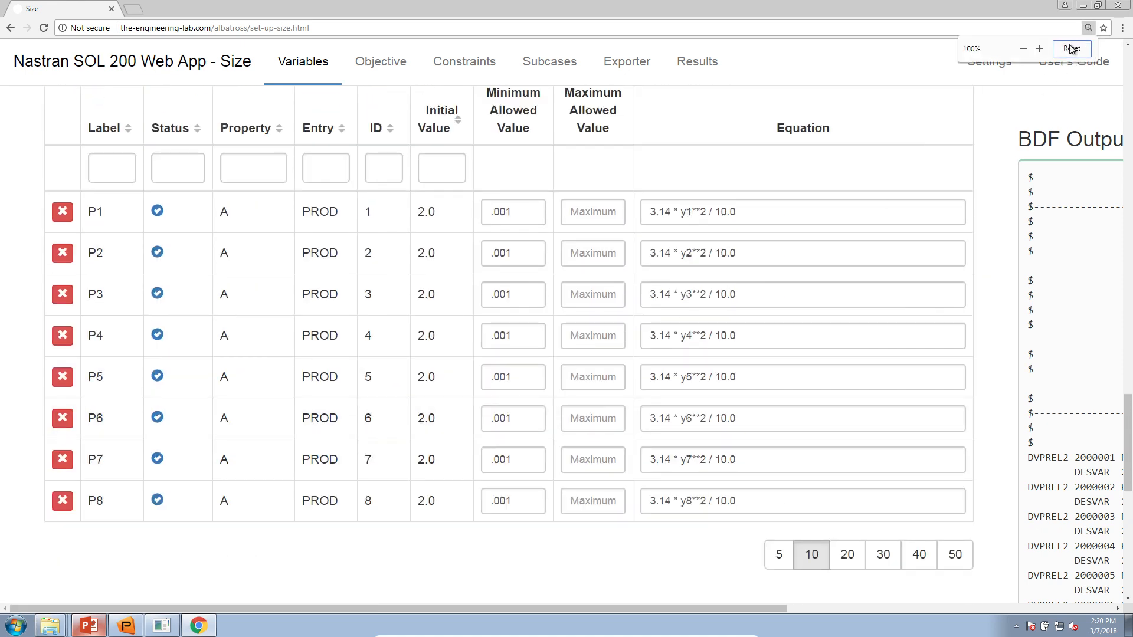
click(89, 626)
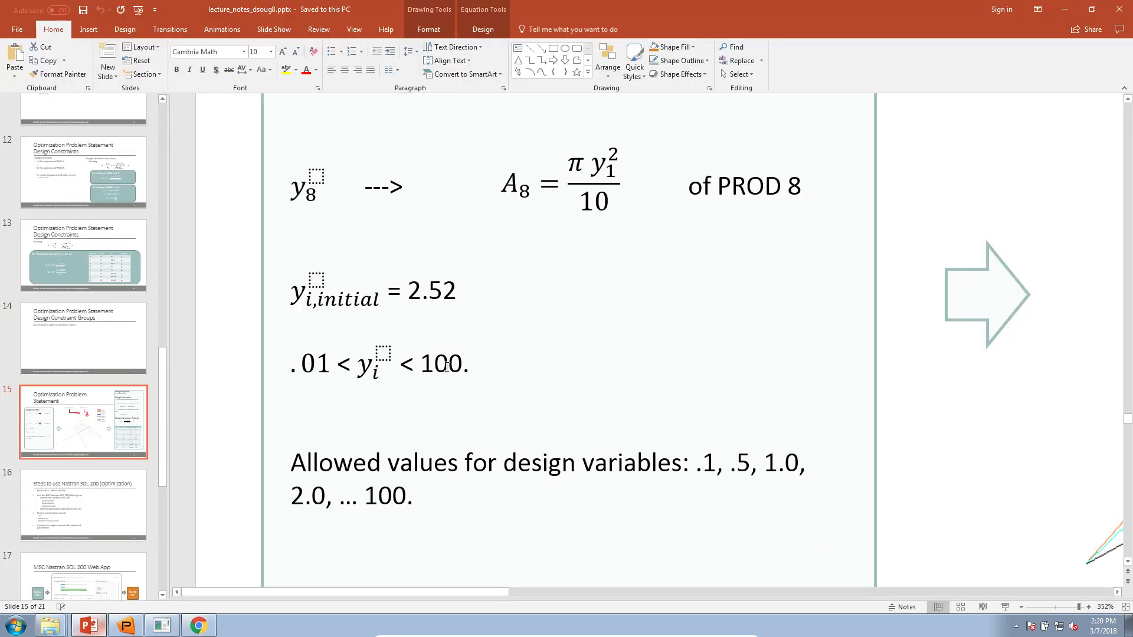
scroll(447, 365, up, 5)
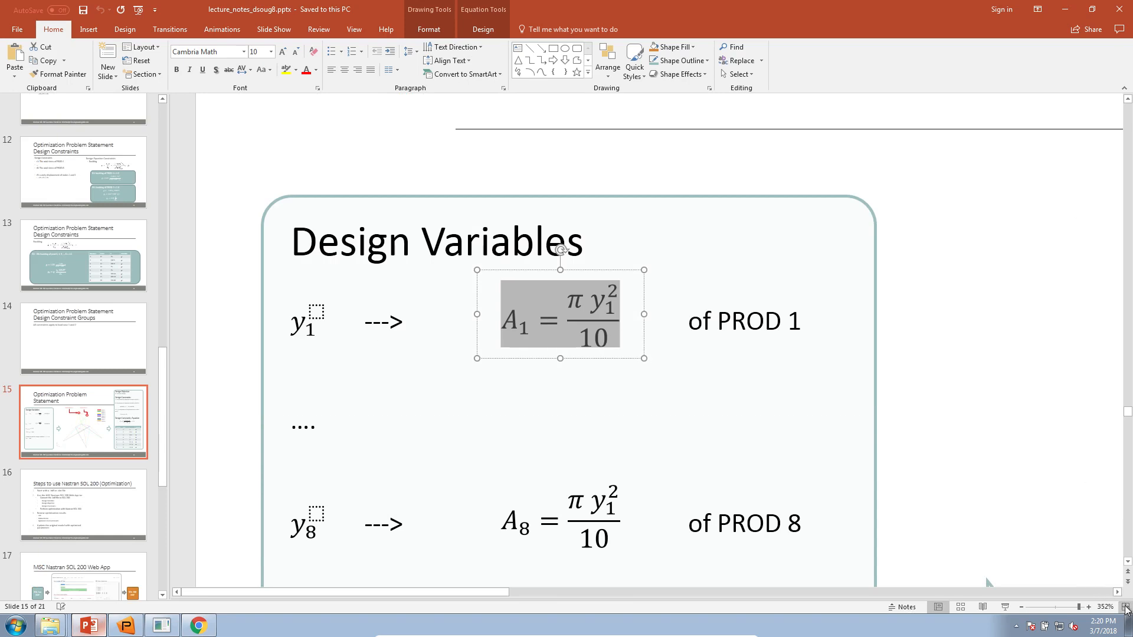
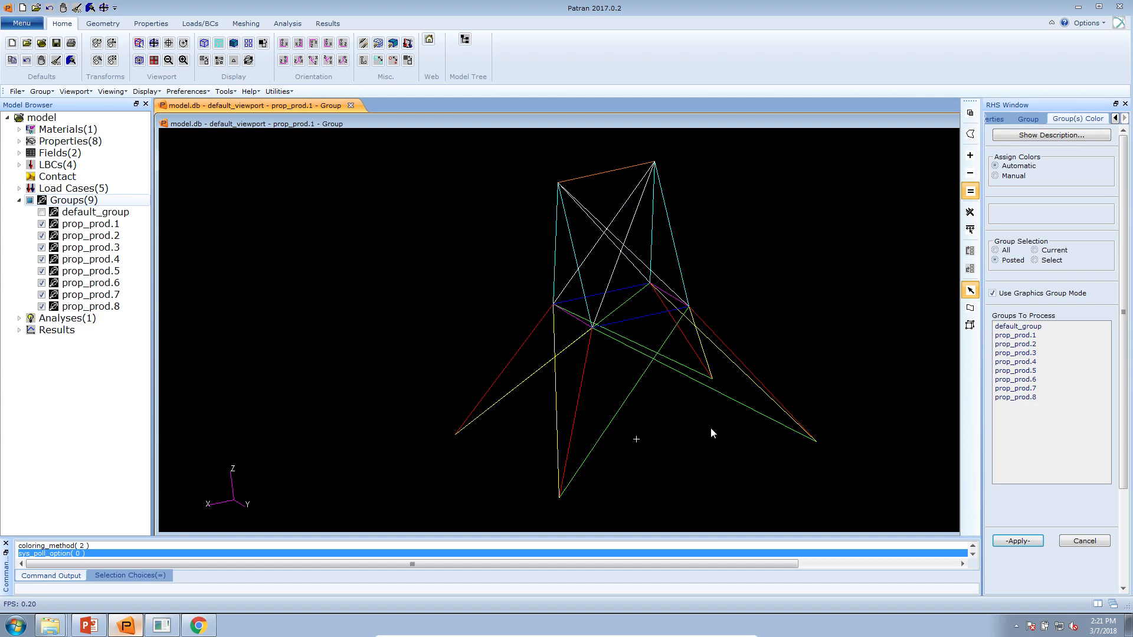
- Cancel the group colour settings and rotate and zoom to inspect the truss's upper part
click(1085, 541)
drag(687, 377, 450, 402)
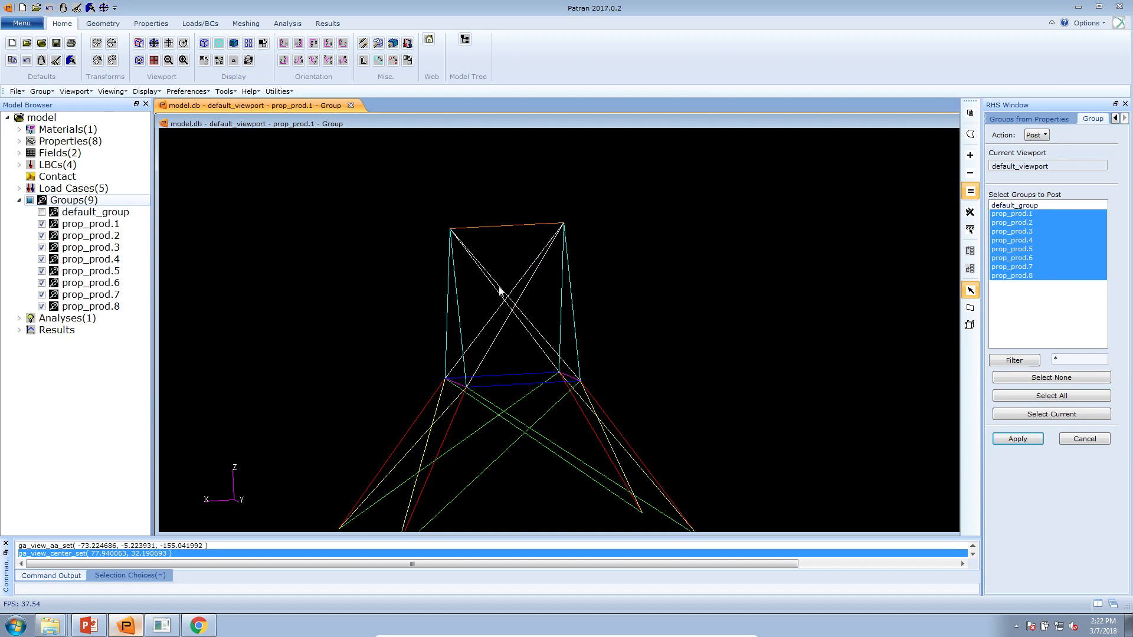
drag(621, 285, 754, 313)
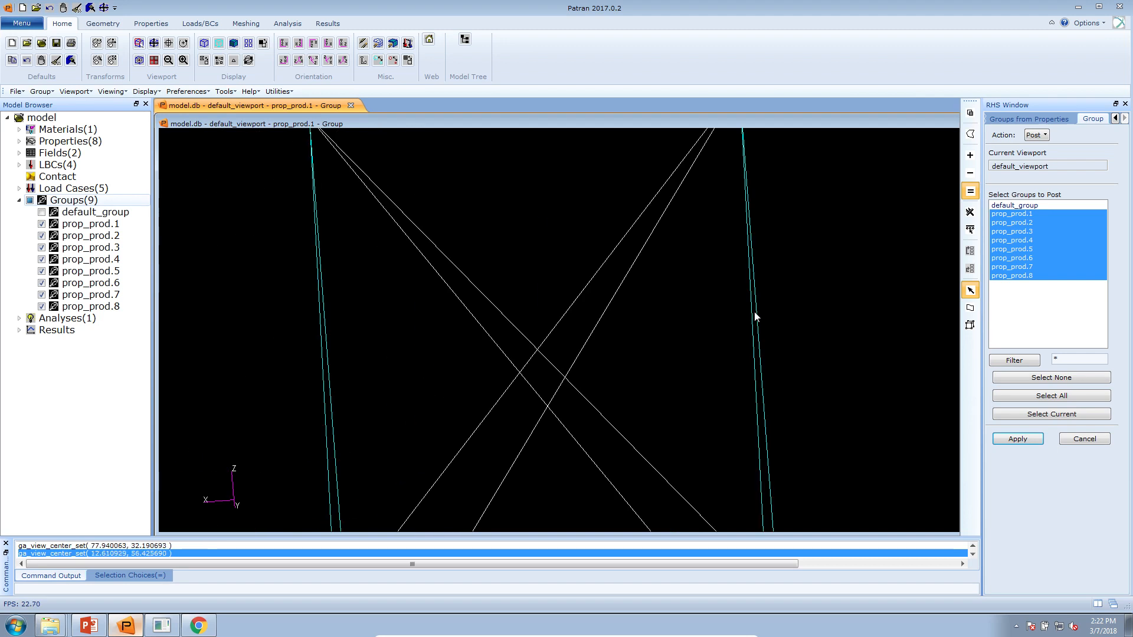
click(198, 625)
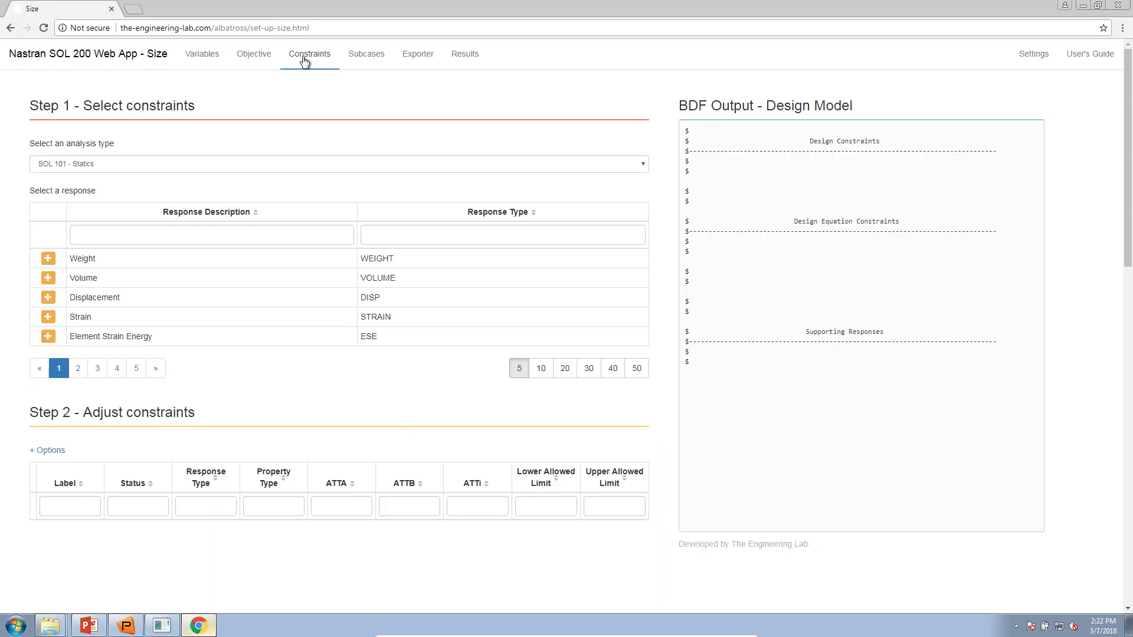
- Filter the response list by 'stres' and add a Stress response as constraint r1
click(265, 237)
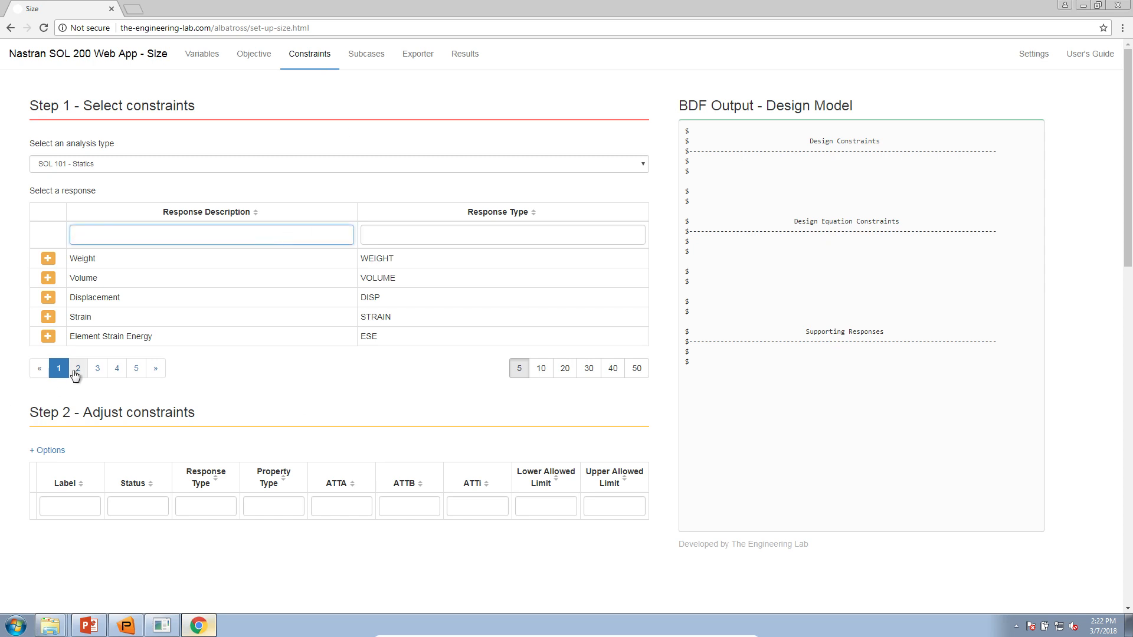
click(100, 369)
click(117, 369)
click(136, 368)
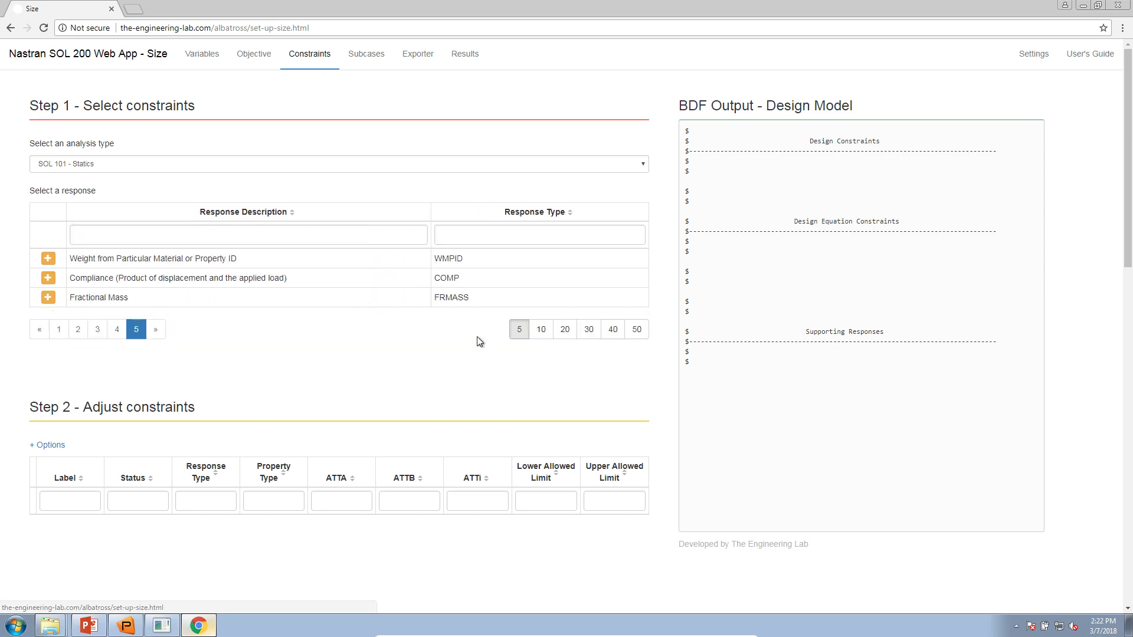
click(540, 330)
click(519, 466)
click(214, 231)
text(stress)
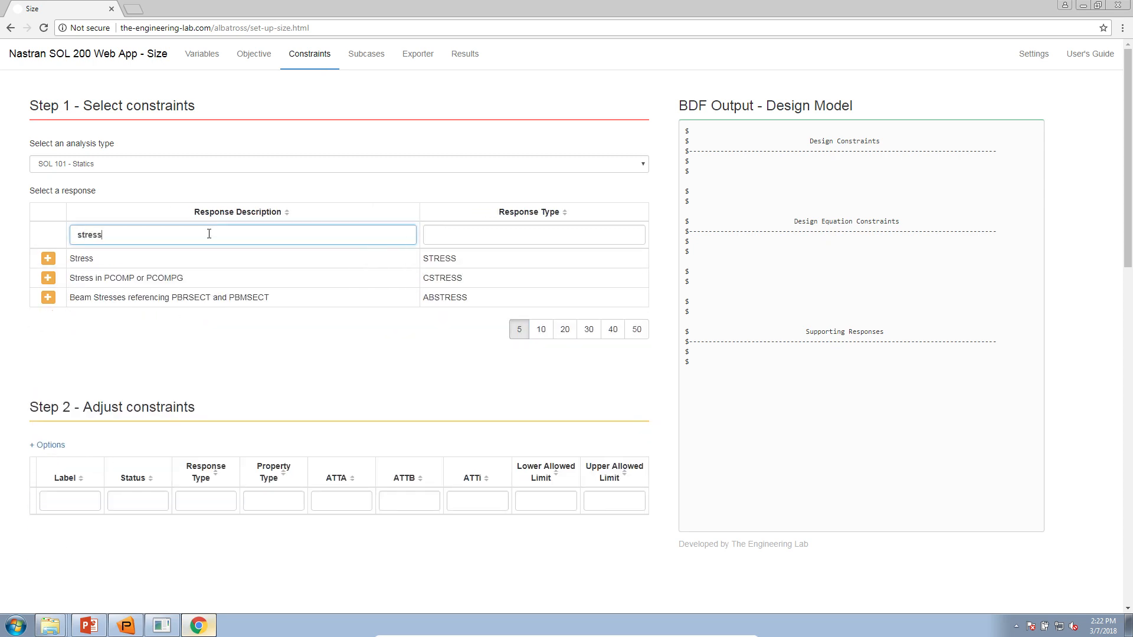
click(48, 260)
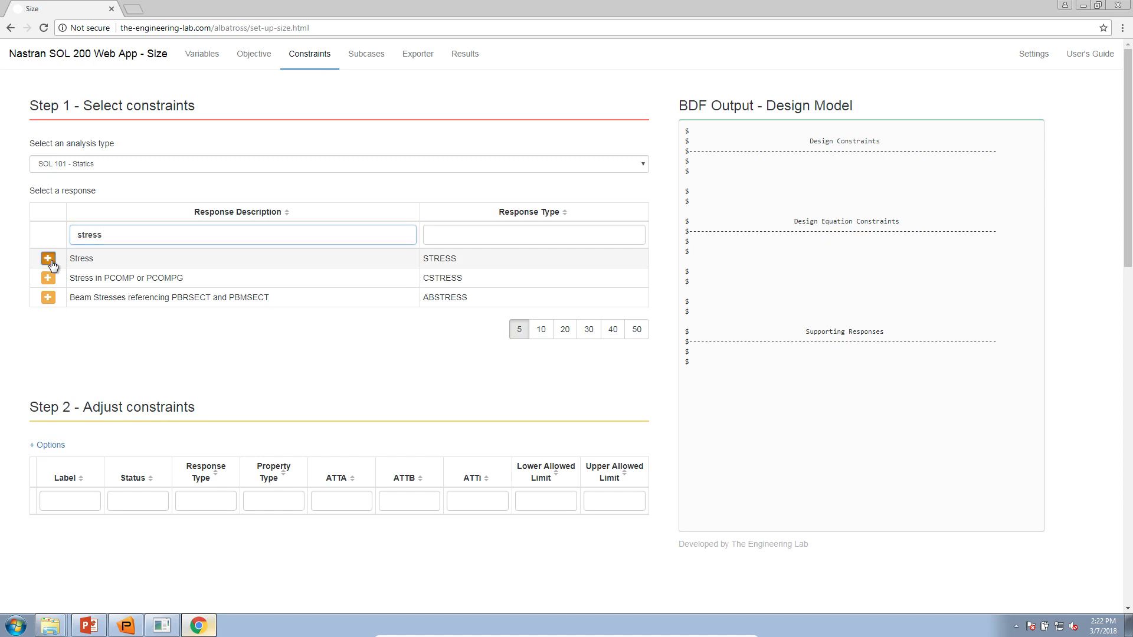
scroll(281, 414, down, 4)
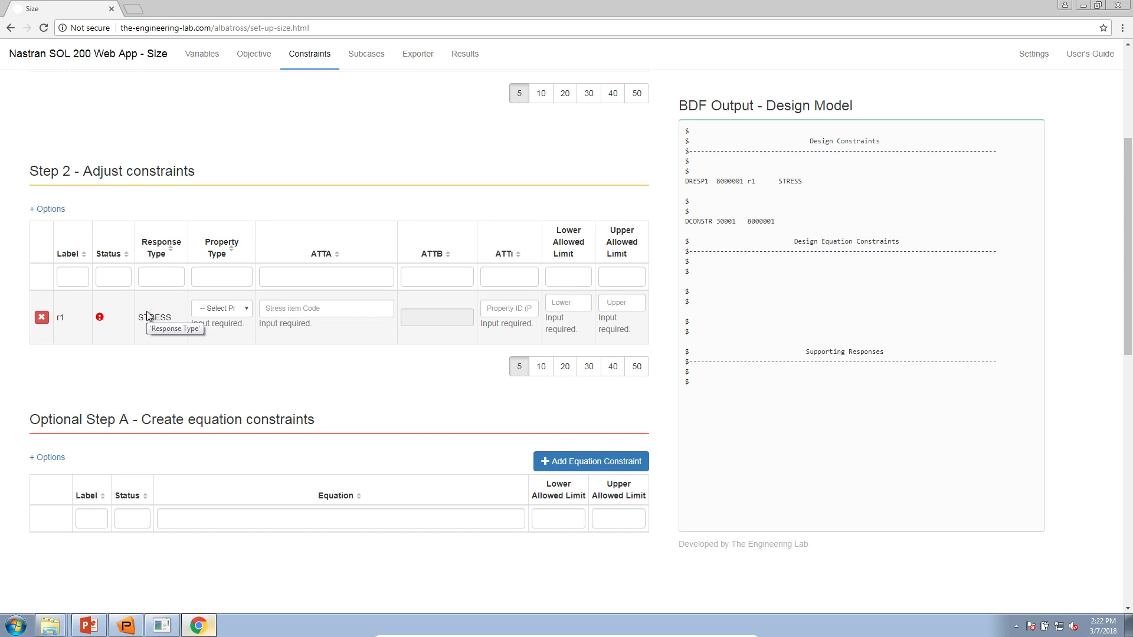
- Set r1 to PROD property 1, item '2 - Axial stress', with limits -40000 to 40000
click(222, 312)
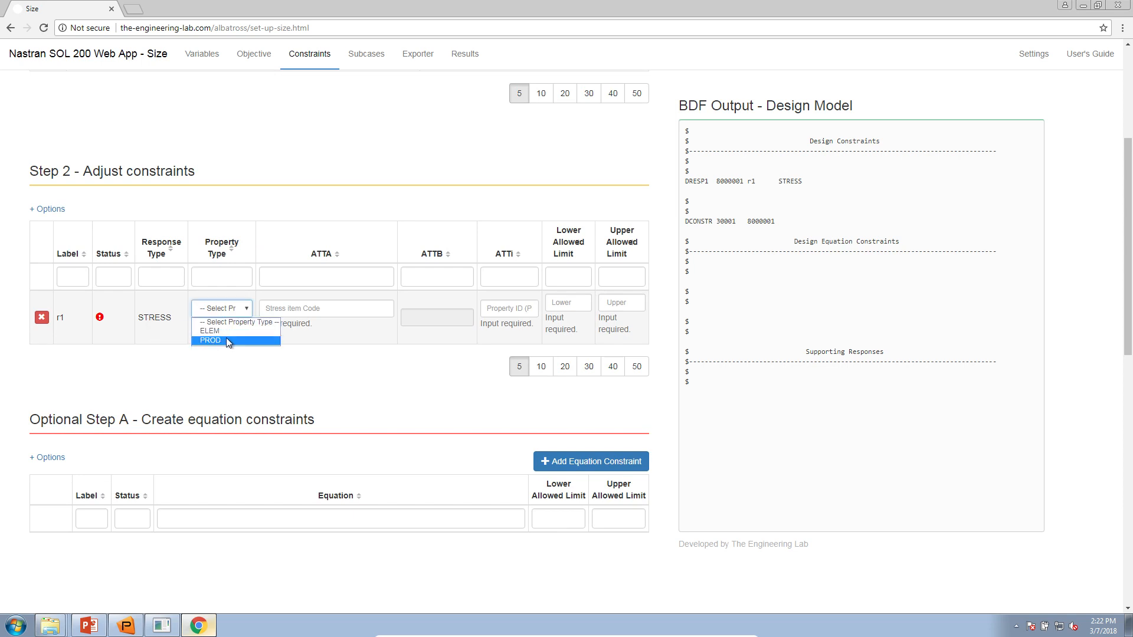
click(226, 341)
click(525, 315)
text(1)
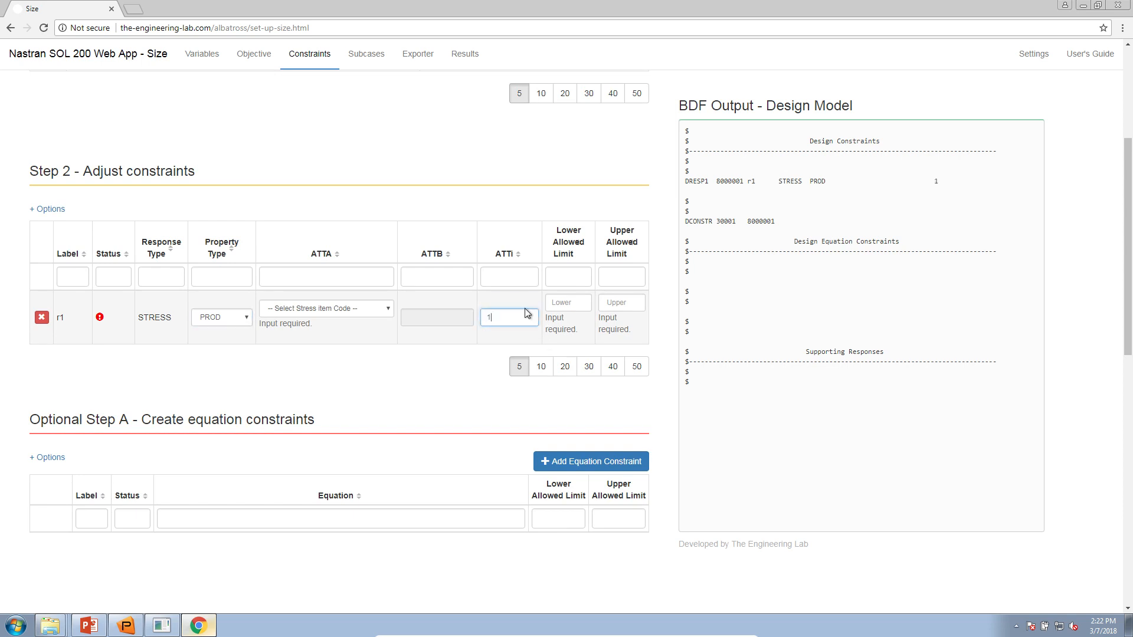
click(384, 310)
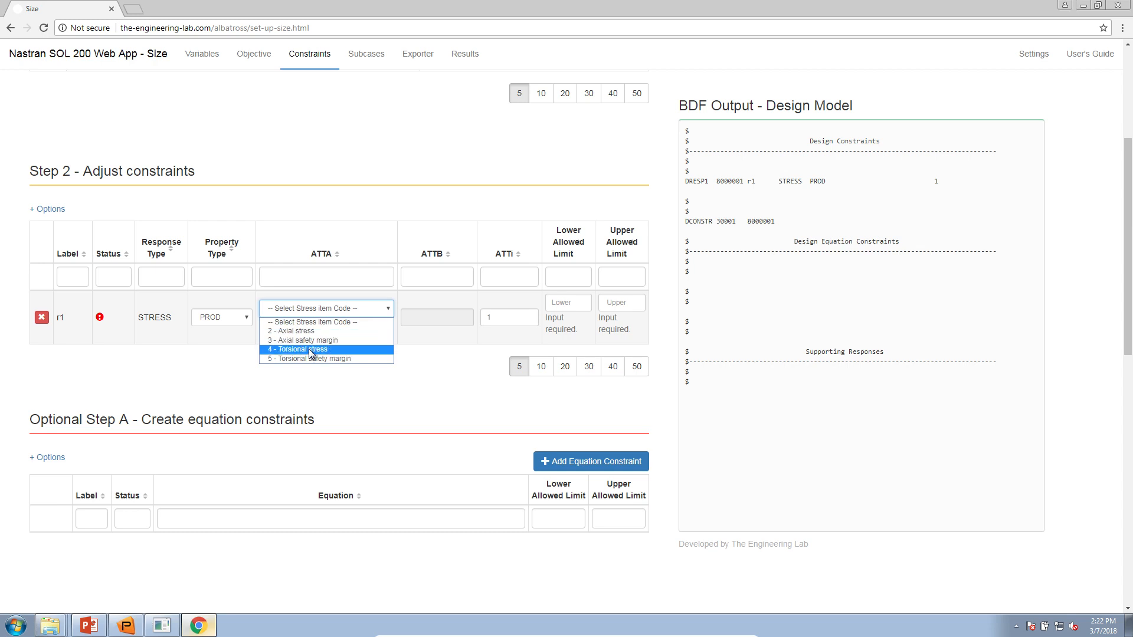
click(301, 331)
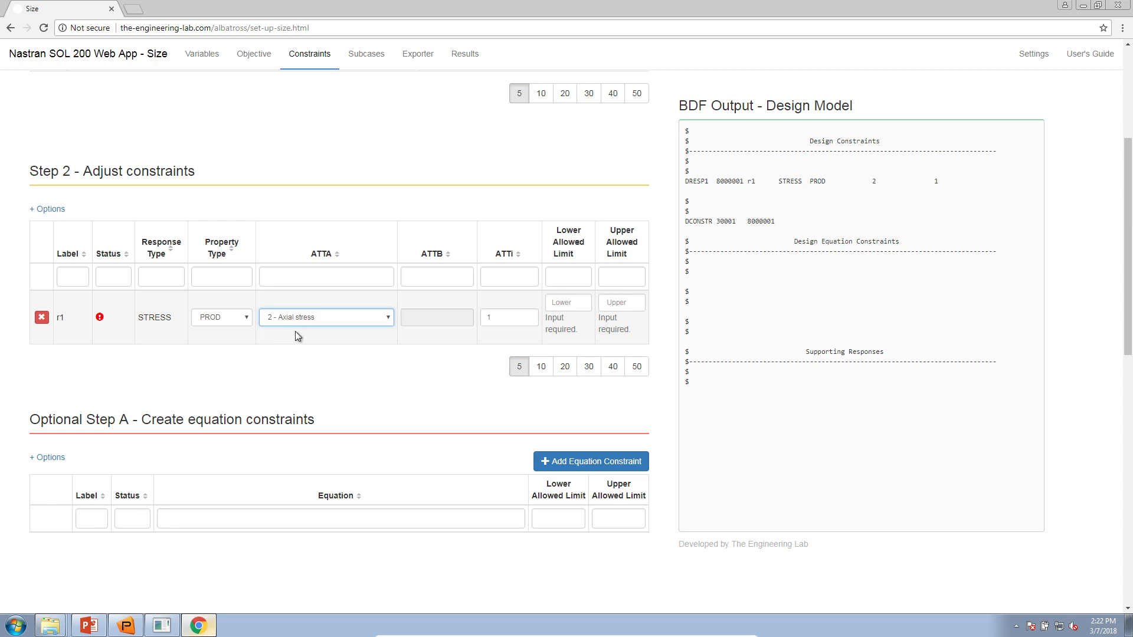
click(560, 305)
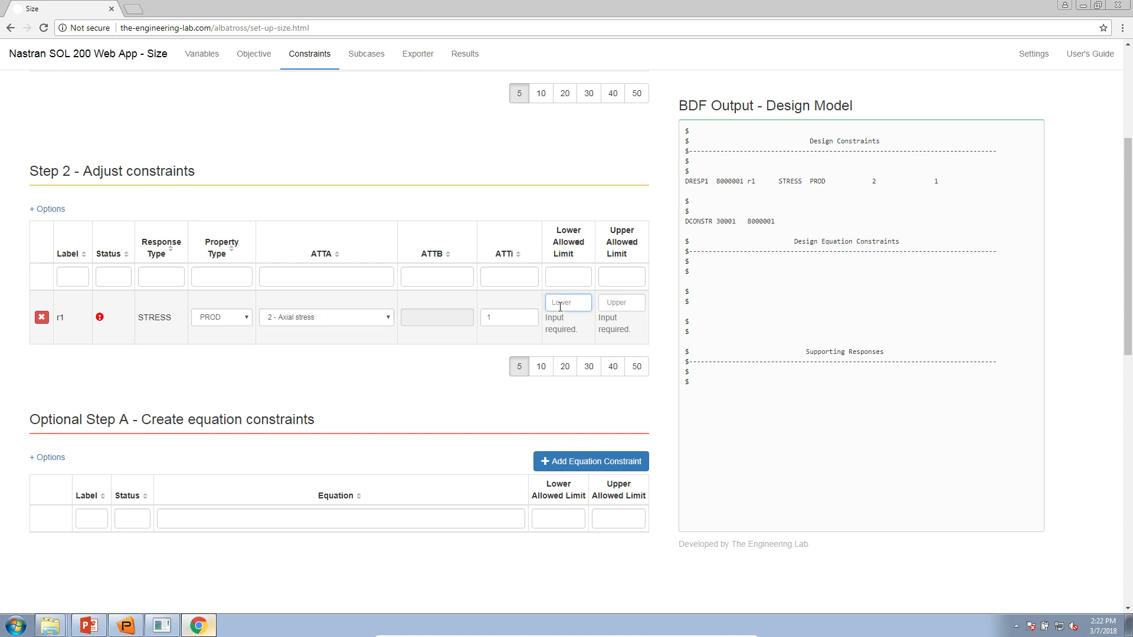
text(-40000)
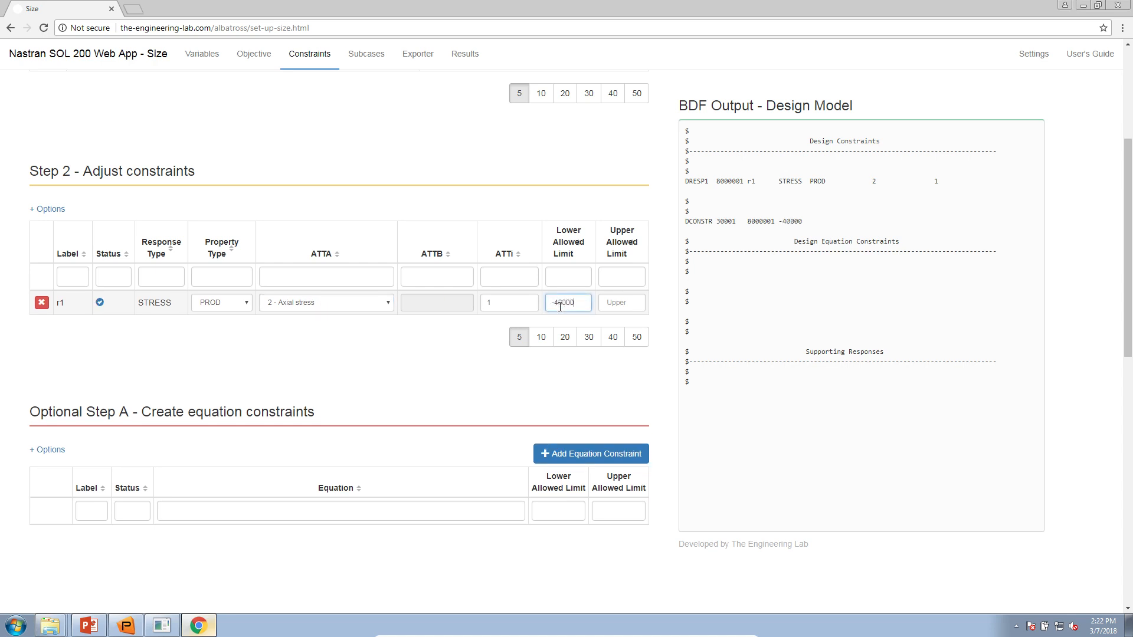
key(Tab)
text(40000)
key(Tab)
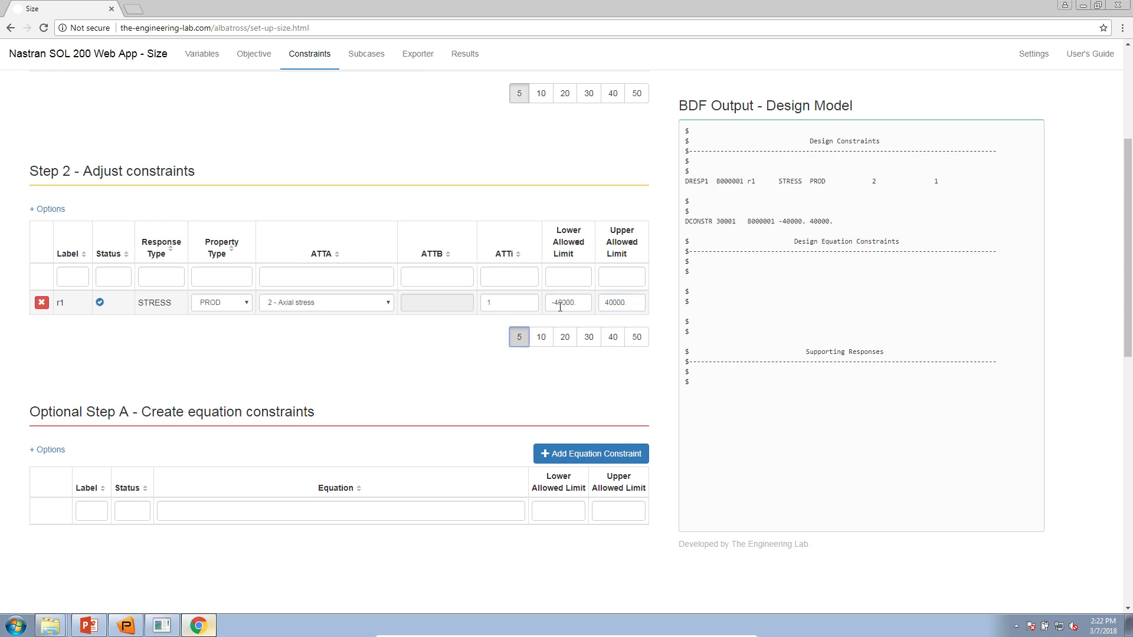
click(562, 304)
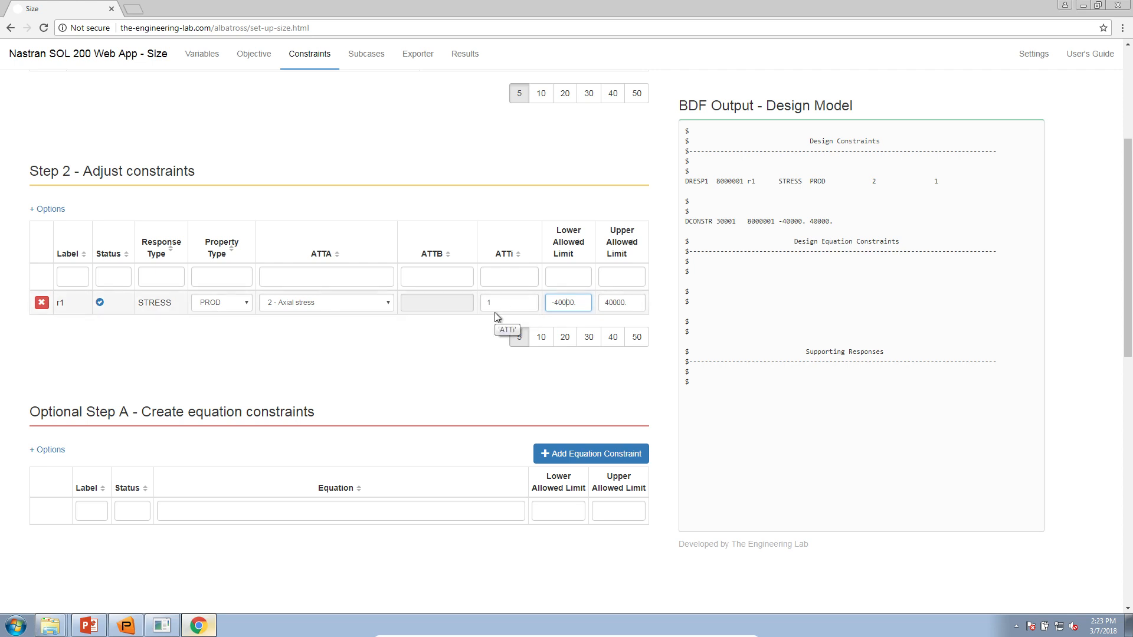
- Present slide 15 and ink notes beside the optimization statement with the pen
click(90, 629)
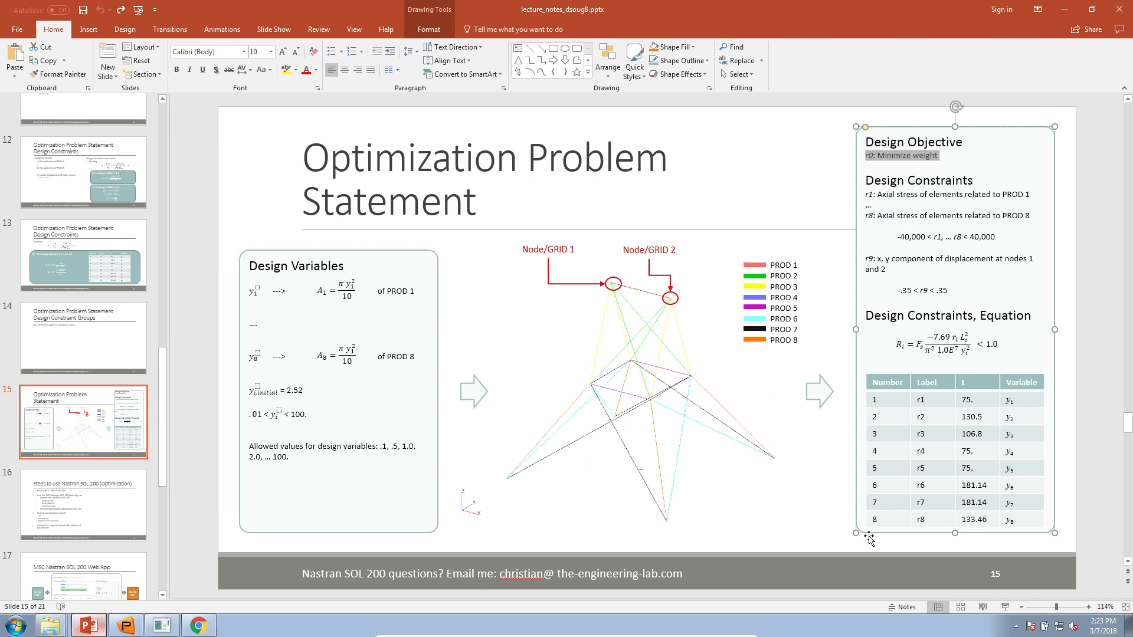
key(shift+F5)
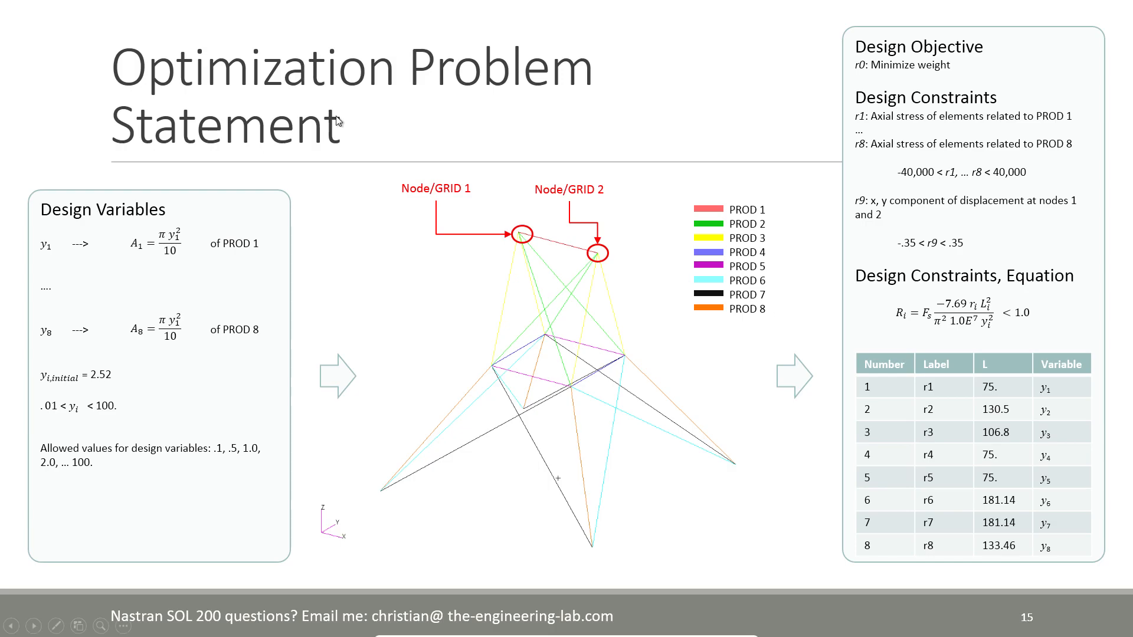
click(56, 626)
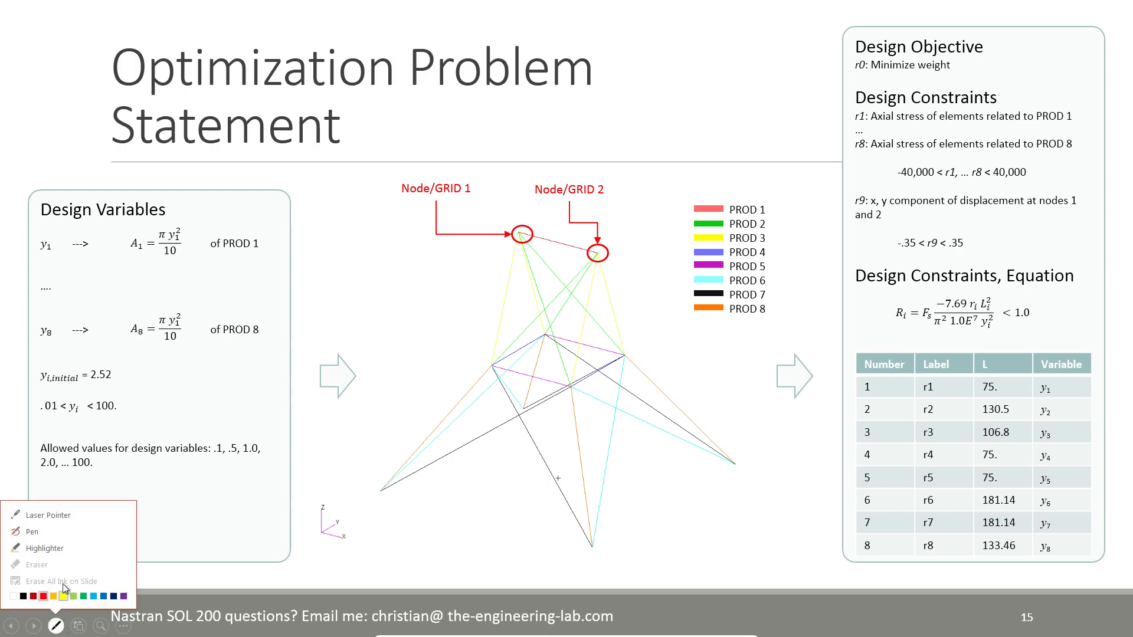
click(54, 532)
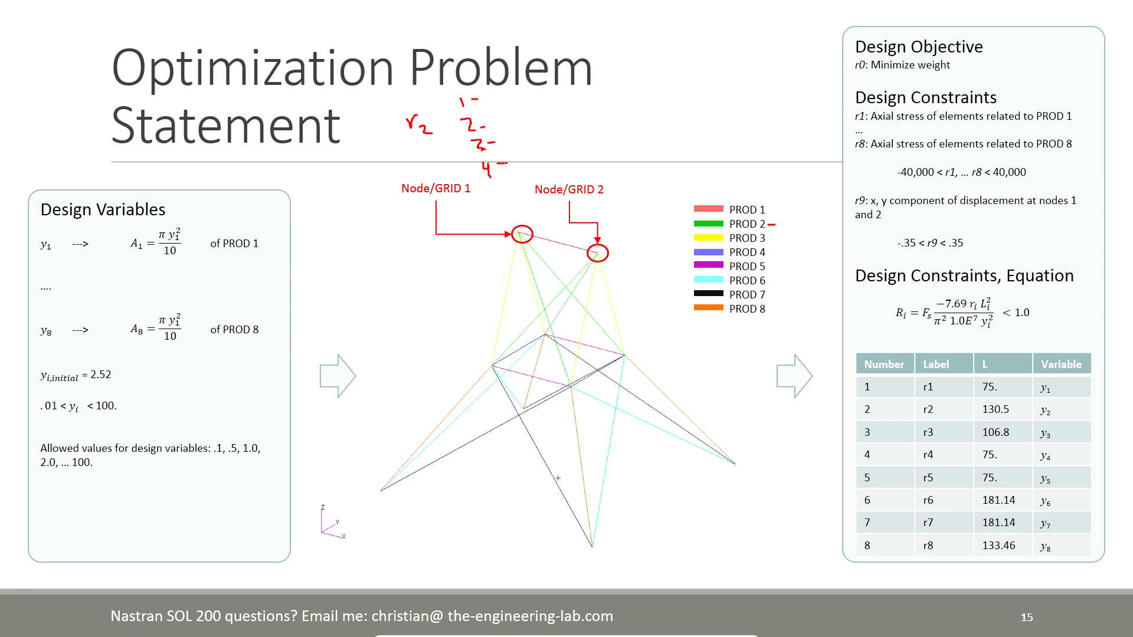
drag(411, 152, 435, 145)
drag(442, 100, 467, 184)
- End the slide show, discard the ink annotations and return to the web app
key(Escape)
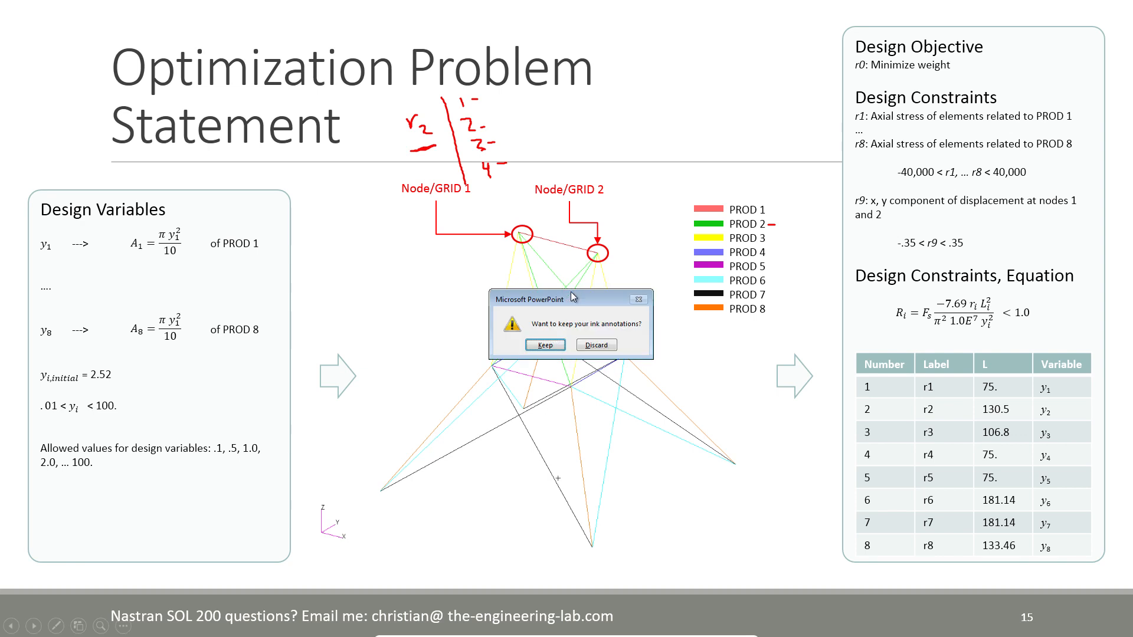
click(587, 322)
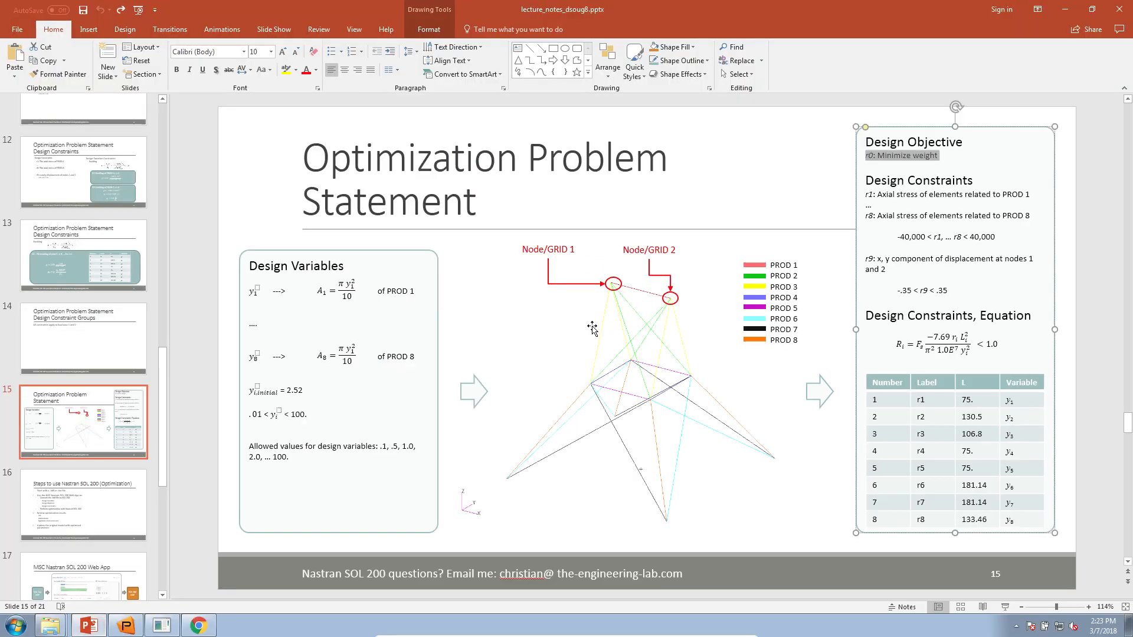
click(223, 617)
- Add Stress constraint r2 as PROD '2 - Axial stress' with property ID 2
scroll(234, 361, up, 3)
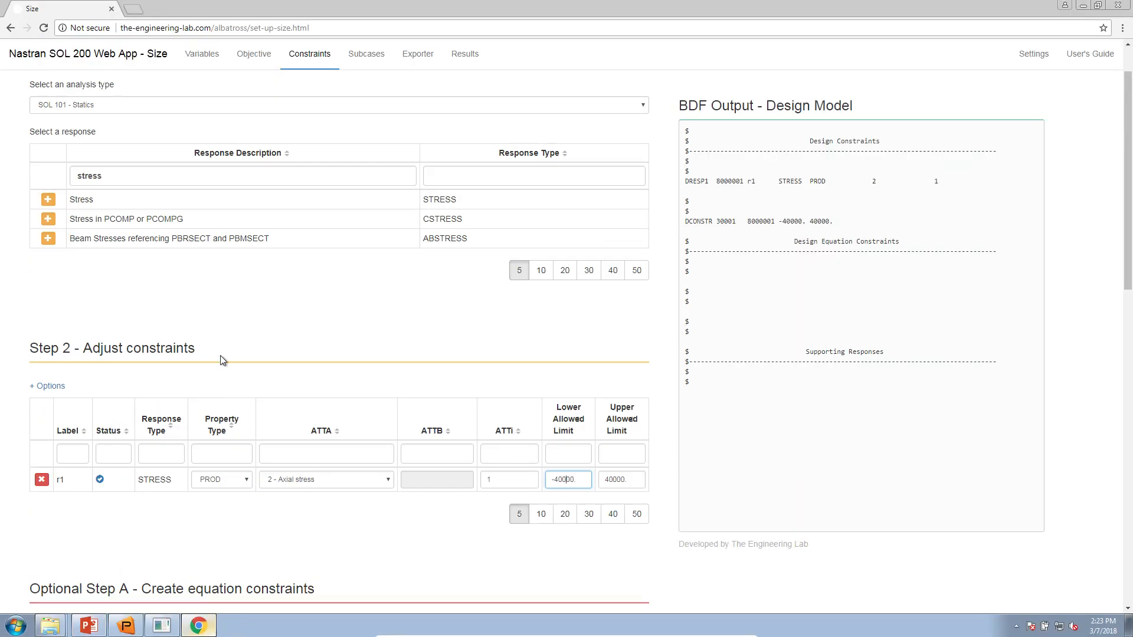
click(48, 200)
click(213, 511)
click(221, 539)
click(351, 511)
click(345, 535)
click(505, 511)
text(2)
- Copy r1's -40000. and 40000. limits into r2, clear r2's property ID, and view the Exporter
triple_click(567, 479)
key(ctrl+c)
click(578, 511)
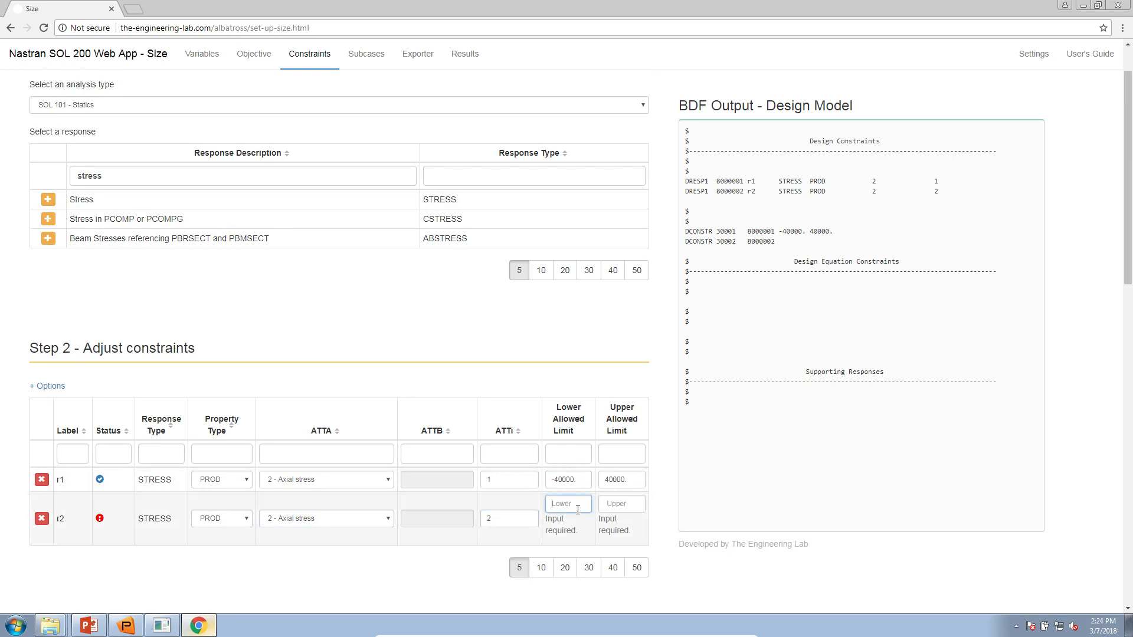
key(ctrl+v)
triple_click(615, 479)
key(ctrl+c)
click(614, 505)
key(ctrl+v)
triple_click(485, 503)
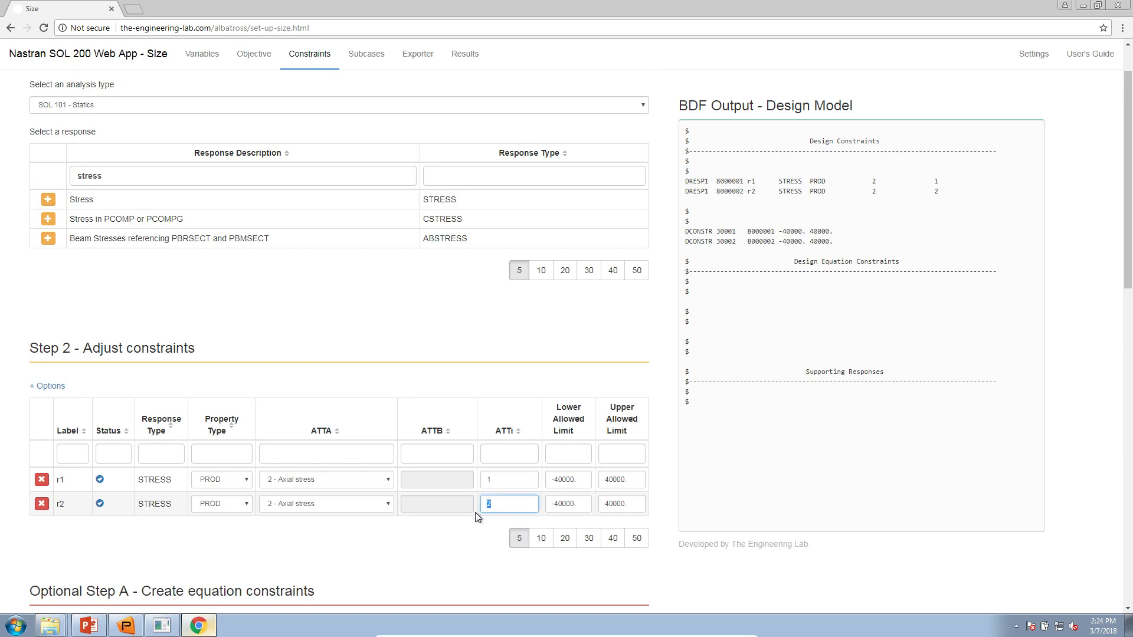
key(BackSpace)
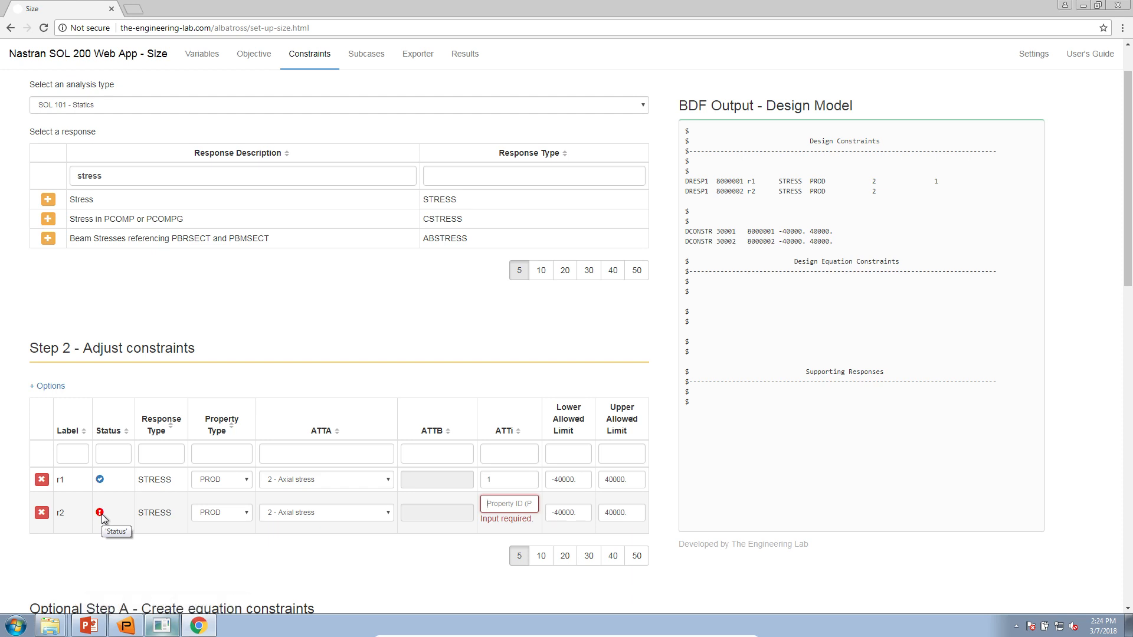
click(406, 65)
- Read the exporter's 'Errors detected!' message and jump back to the constraints table
drag(65, 546, 336, 547)
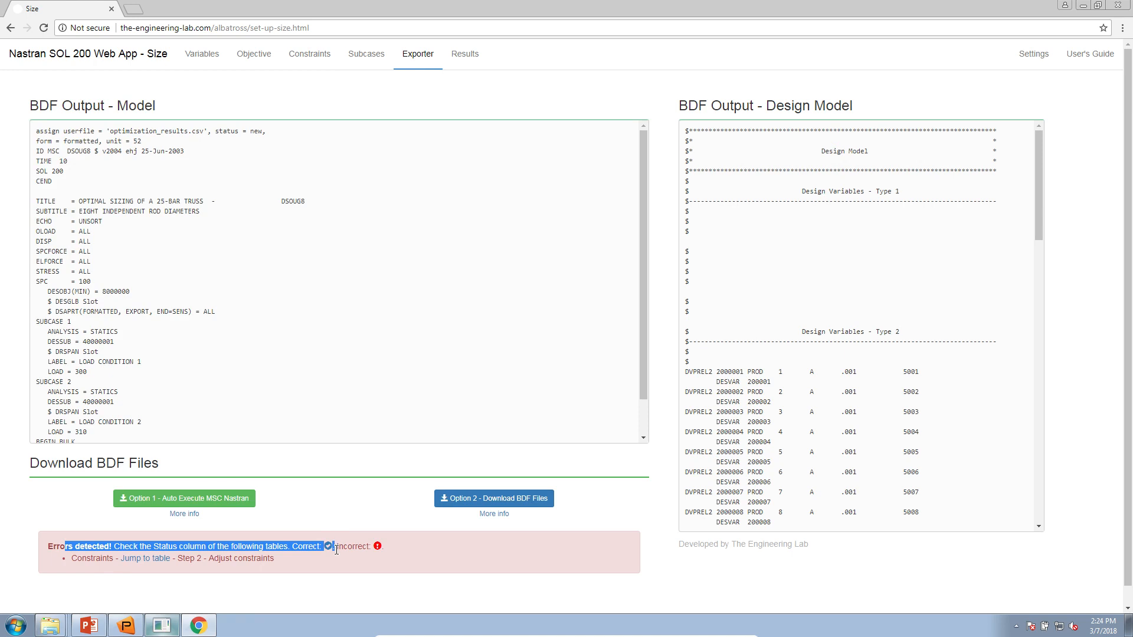
click(152, 568)
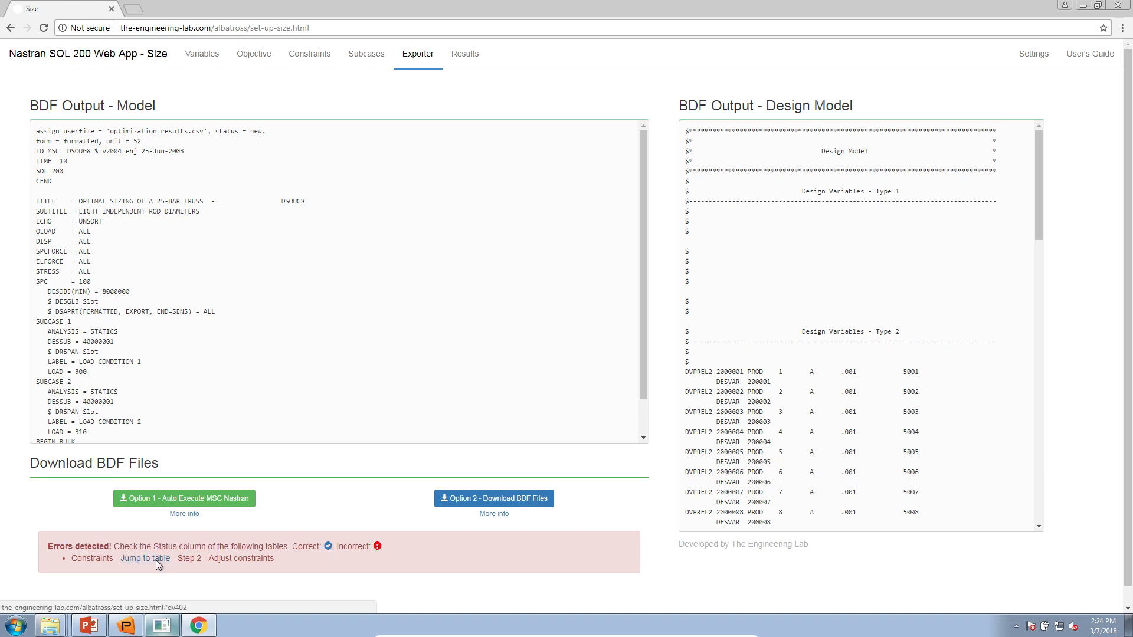
click(154, 559)
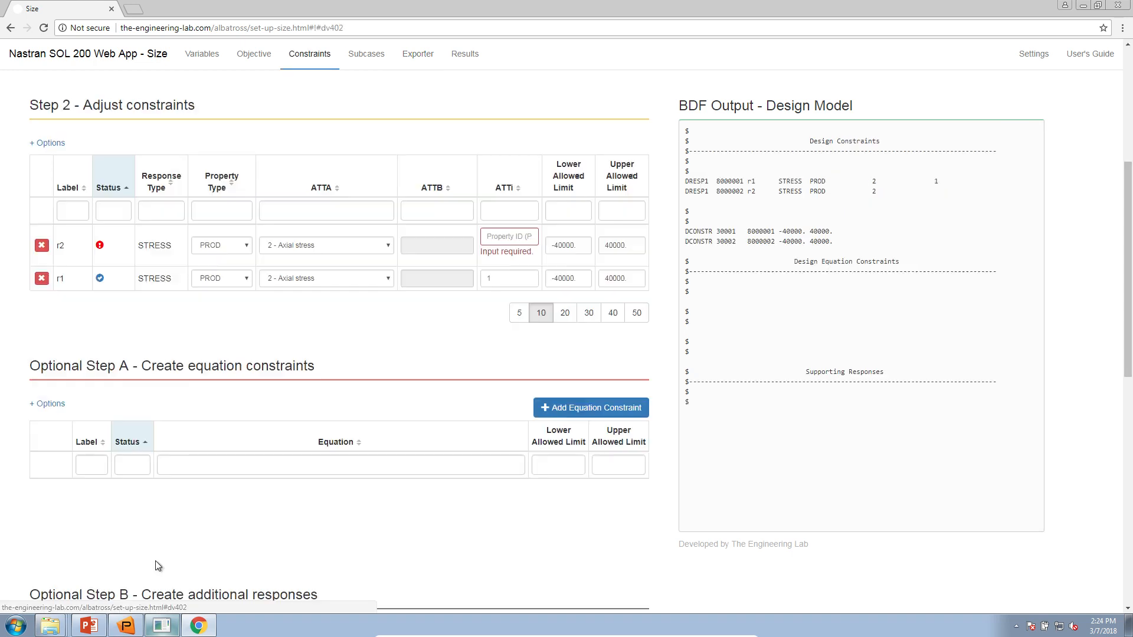
- Give r2 property ID 2 and sort the constraints by label with r1 first
click(527, 238)
text(2)
click(483, 326)
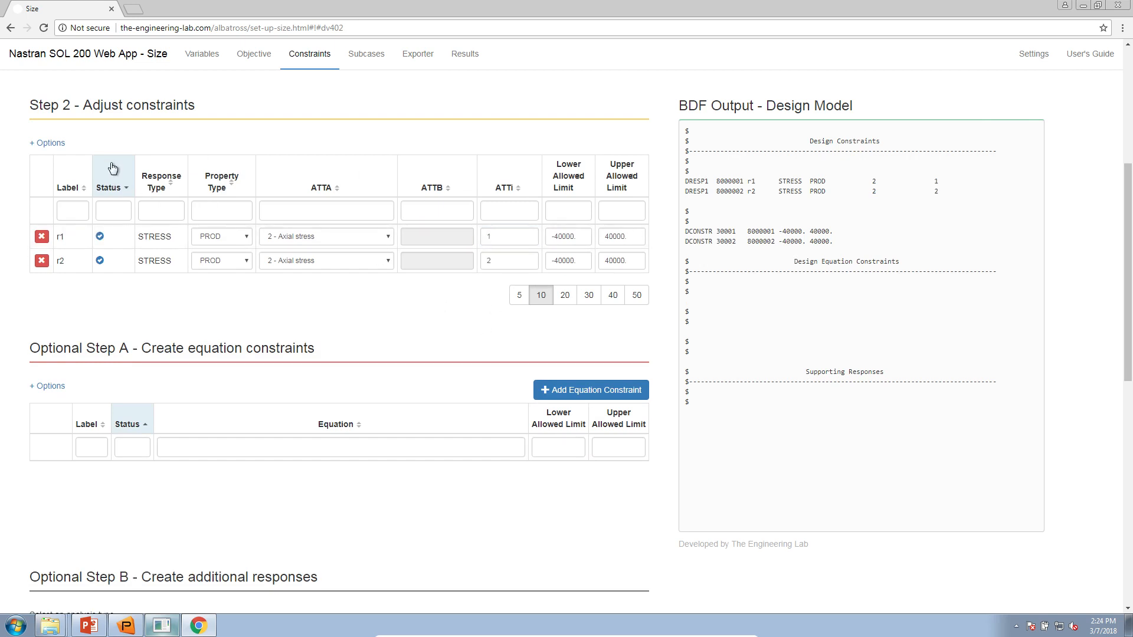
click(77, 179)
click(77, 179)
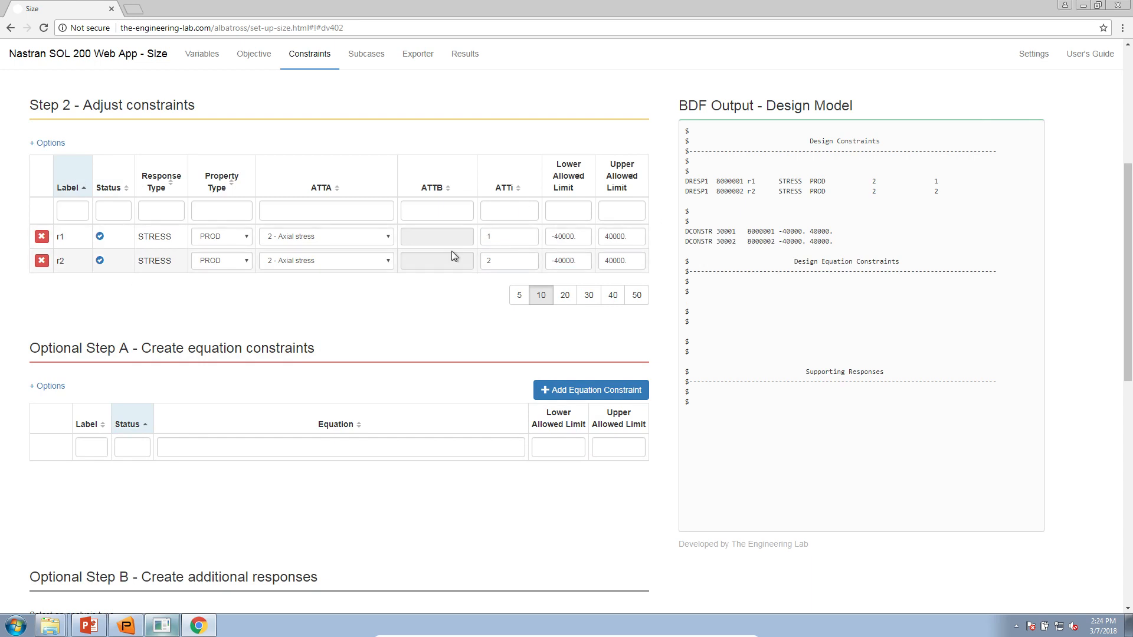
- Add more Stress constraints up to r8 and show 20 constraints per page
scroll(552, 281, up, 4)
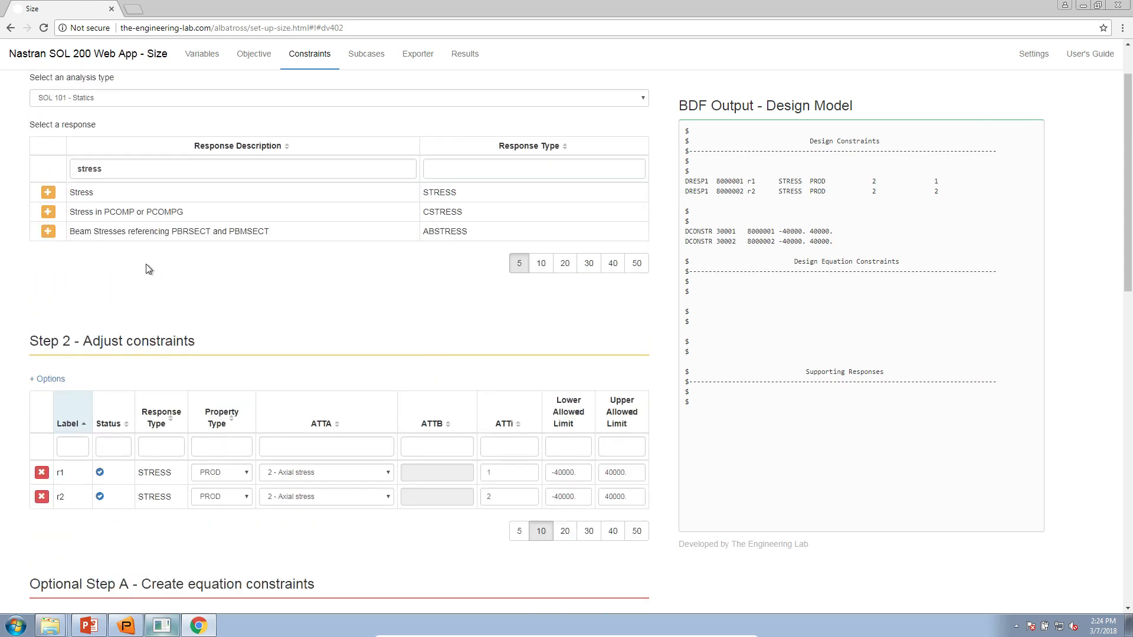
click(48, 193)
click(48, 193)
click(48, 193)
click(49, 193)
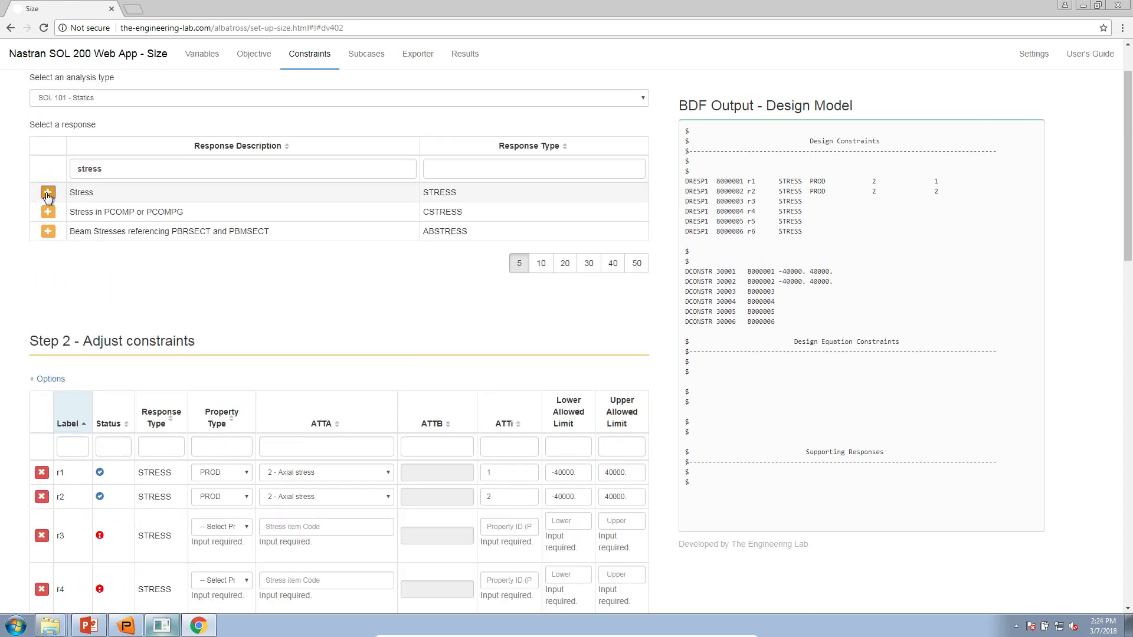
click(49, 194)
click(48, 194)
scroll(552, 414, down, 5)
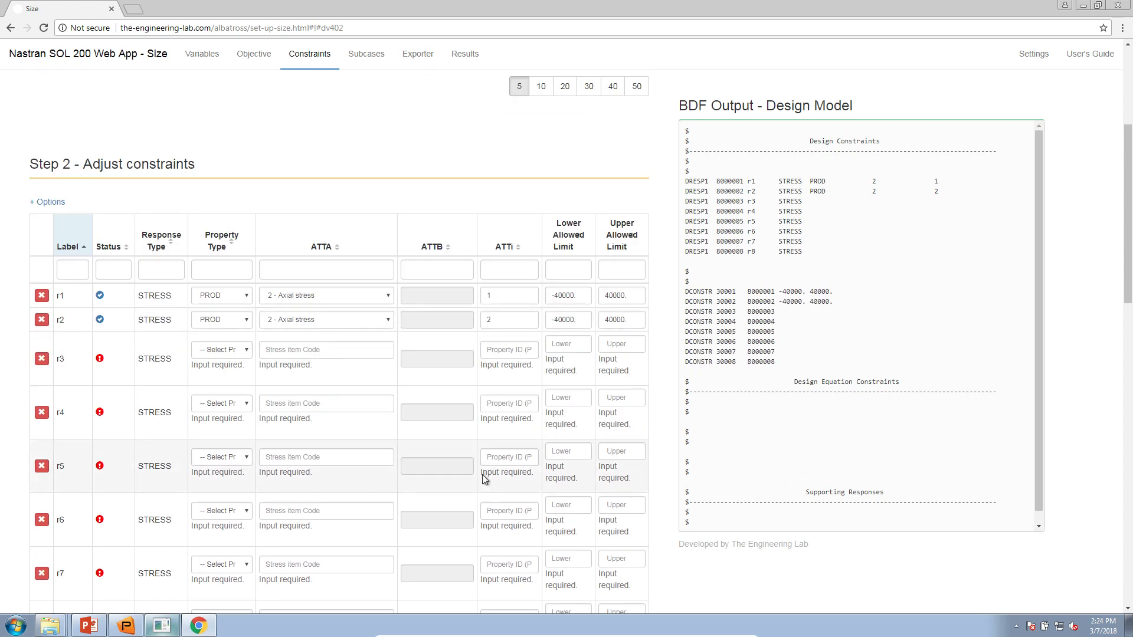
click(558, 560)
- Set the property type of constraints r3 through r8 to PROD
click(221, 232)
click(221, 263)
click(221, 286)
click(222, 317)
click(221, 339)
click(222, 371)
click(222, 393)
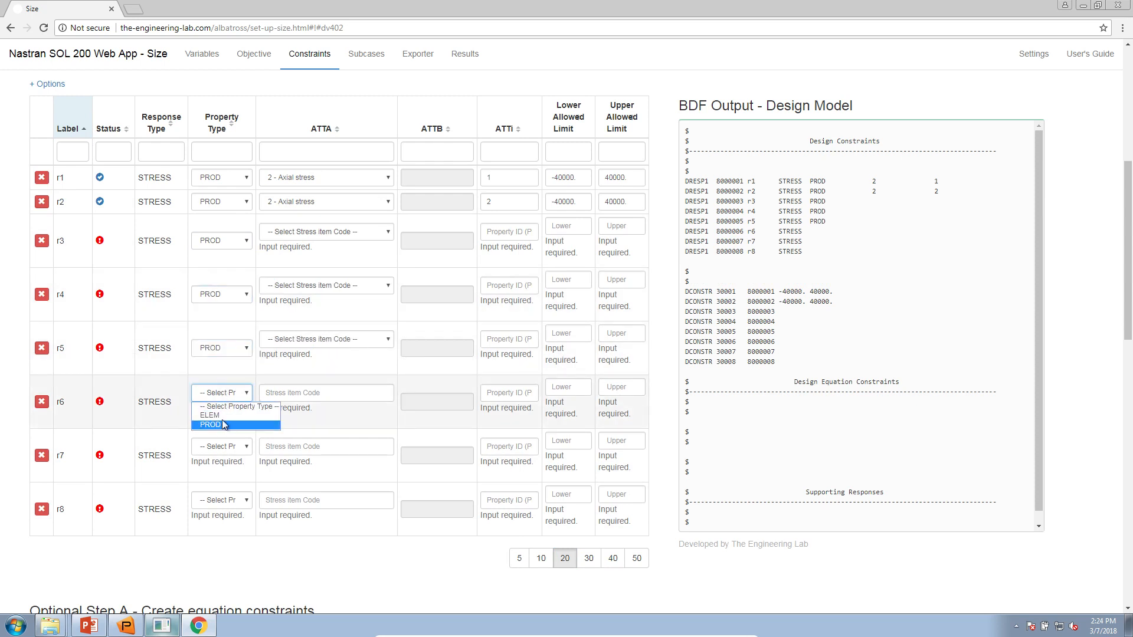
click(221, 425)
click(225, 447)
click(222, 479)
click(222, 500)
click(223, 533)
- Enter property IDs 3, 4, 5, 6, 7 and 8 for r3–r8
click(508, 232)
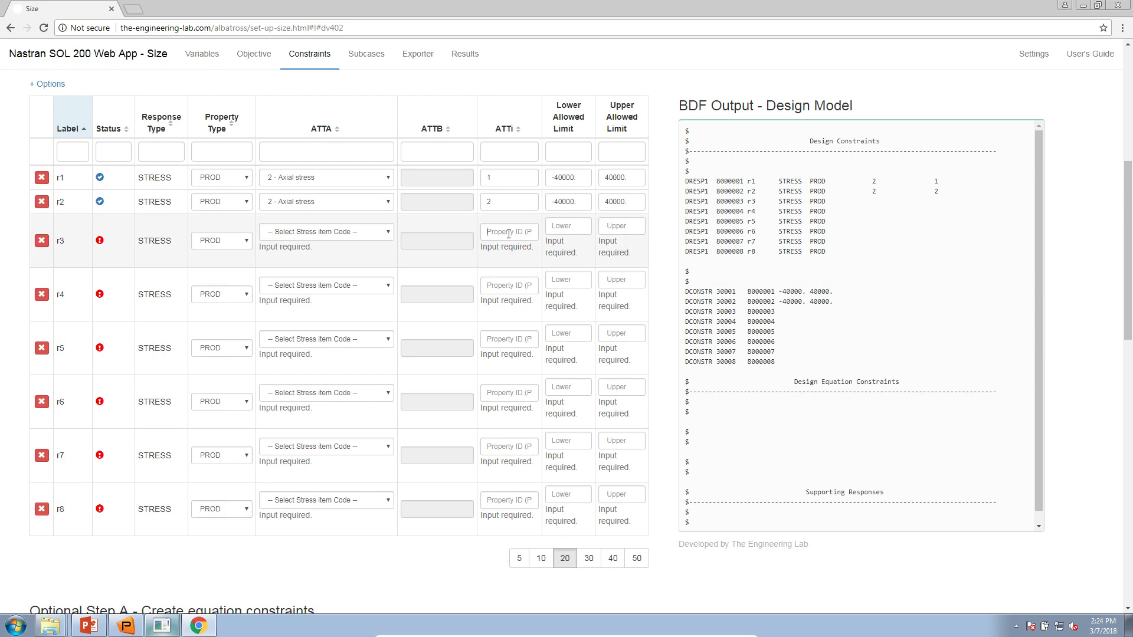
text(3)
click(514, 286)
text(4)
click(509, 348)
text(5)
click(503, 390)
text(6)
click(499, 447)
text(7)
click(500, 499)
text(8)
- Choose '2 - Axial stress' as the stress item for r3 through r8
click(278, 231)
click(292, 254)
click(293, 285)
click(292, 312)
click(289, 348)
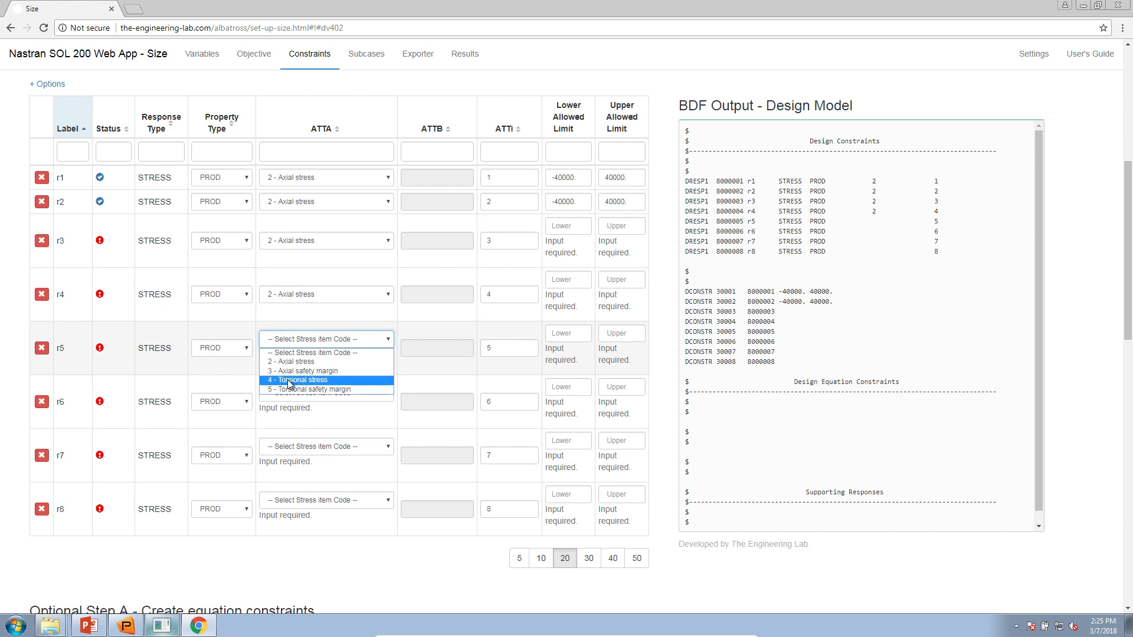
click(295, 371)
click(308, 393)
click(295, 415)
click(307, 448)
click(307, 469)
click(307, 509)
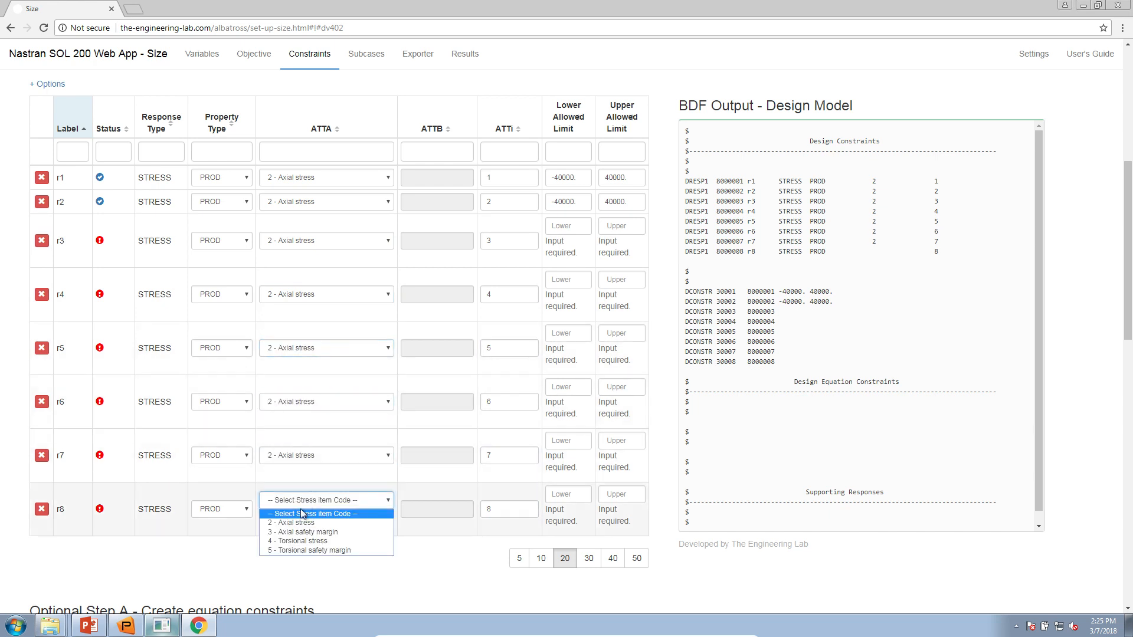
click(303, 531)
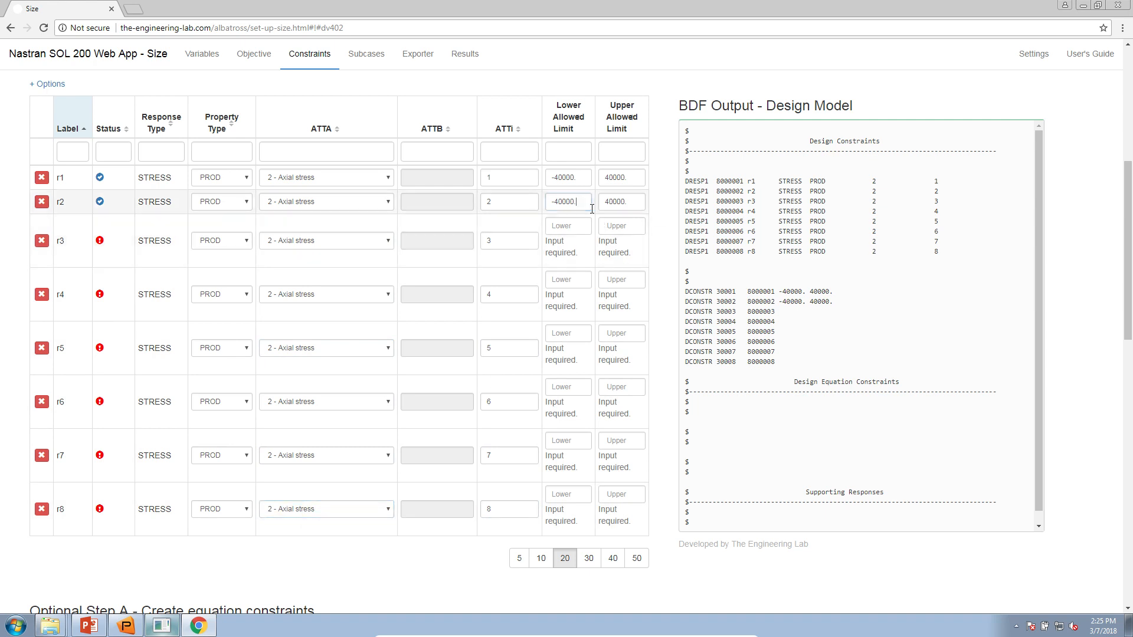
- Paste -40000. into the lower allowed limits of rows r4 through r7
click(584, 226)
click(575, 250)
text(-40000.)
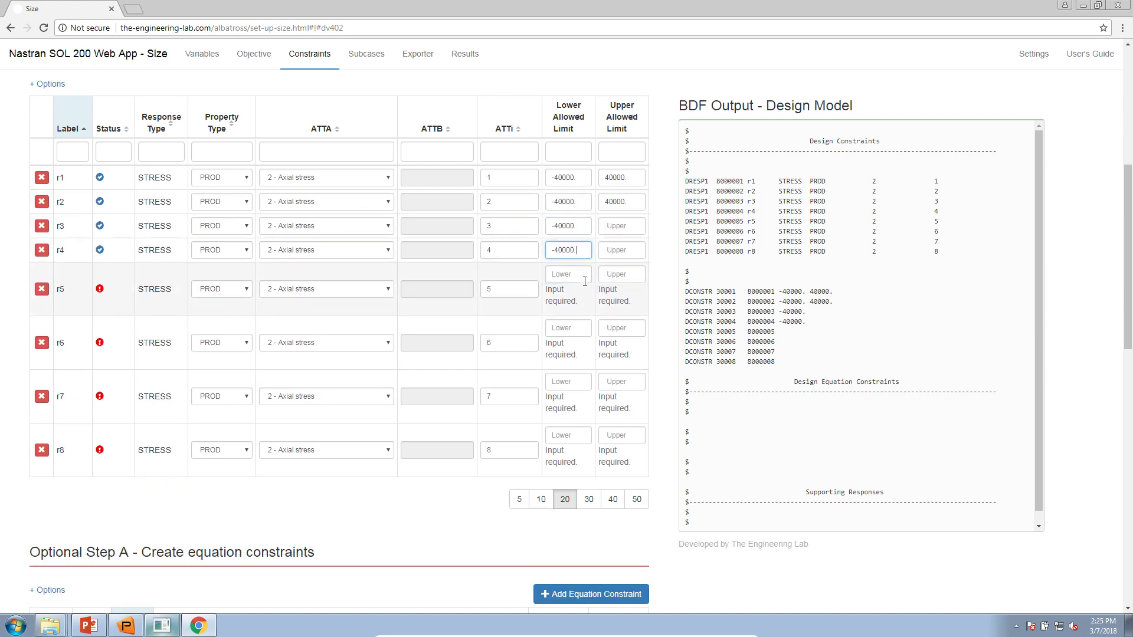
click(575, 274)
text(-40000.)
click(579, 299)
text(-40000.)
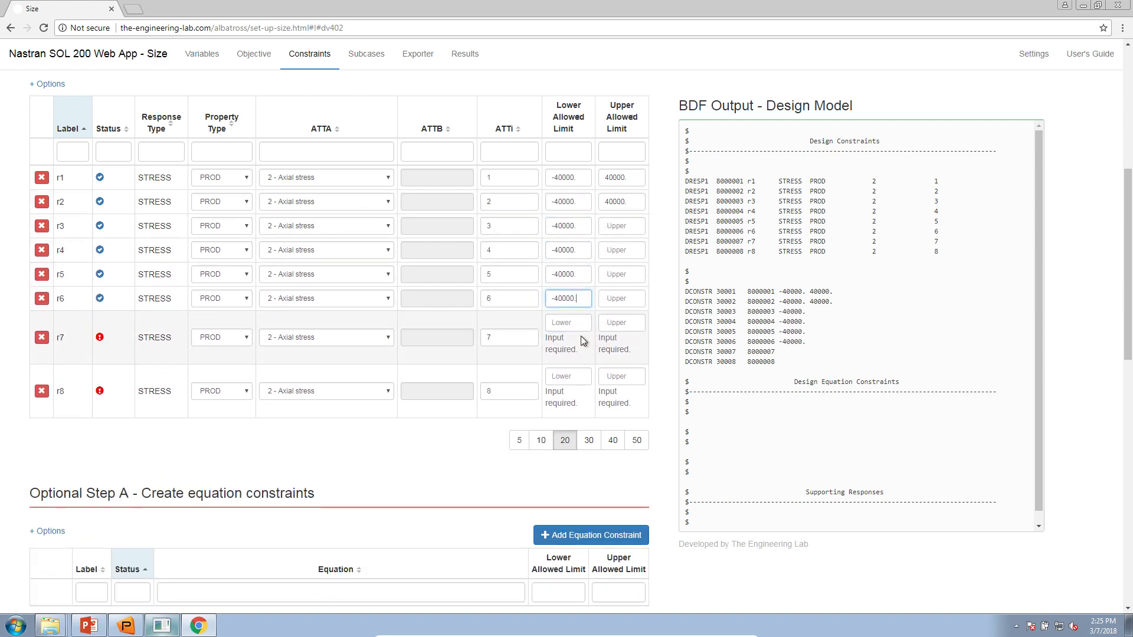
click(577, 323)
text(-40000.)
- Finish r8's -40000. lower limit and paste 40000. into the upper limits of r3–r8
text(-40000.)
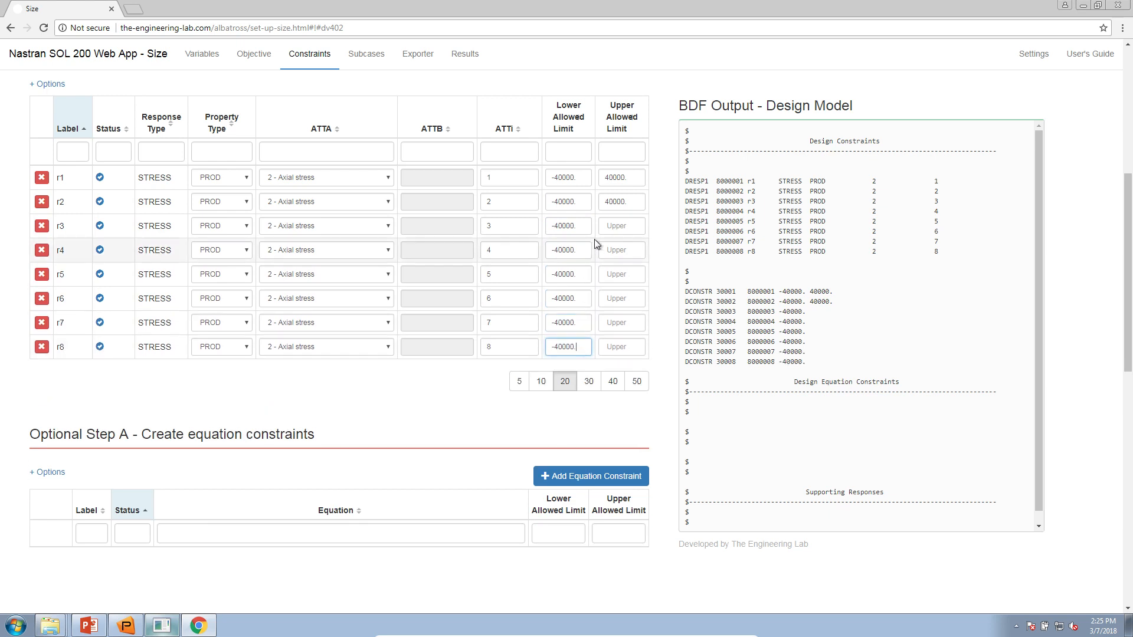
double_click(617, 201)
click(629, 224)
text(40000.)
click(619, 250)
text(40000.)
click(620, 274)
text(40000.)
click(624, 300)
text(40000.)
click(617, 322)
text(40000.)
click(617, 346)
text(40000.)
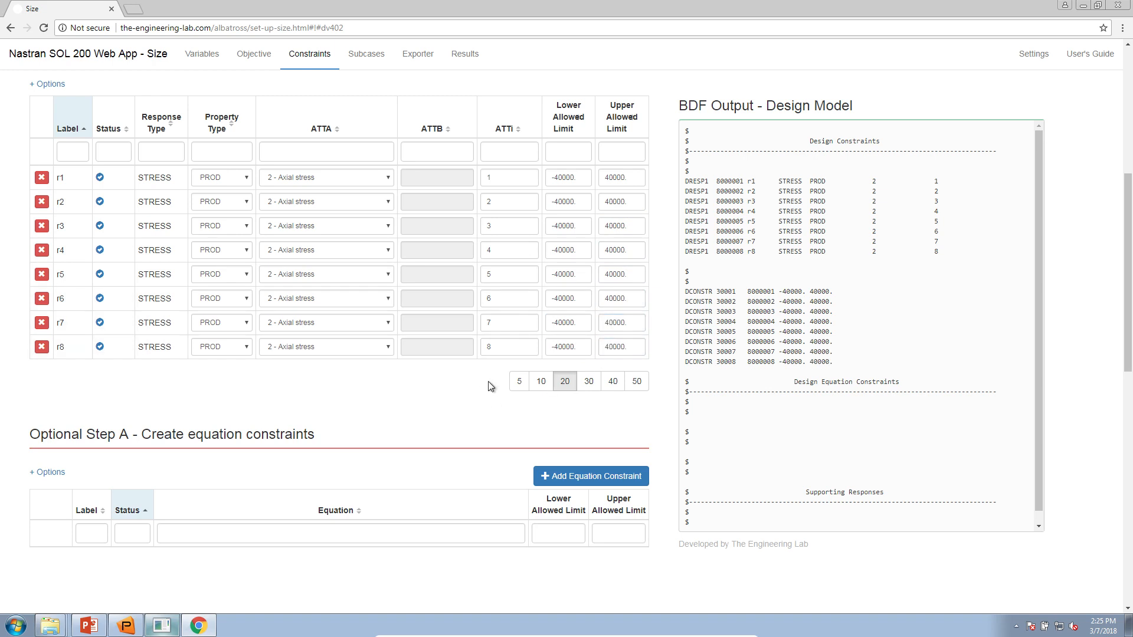
click(87, 626)
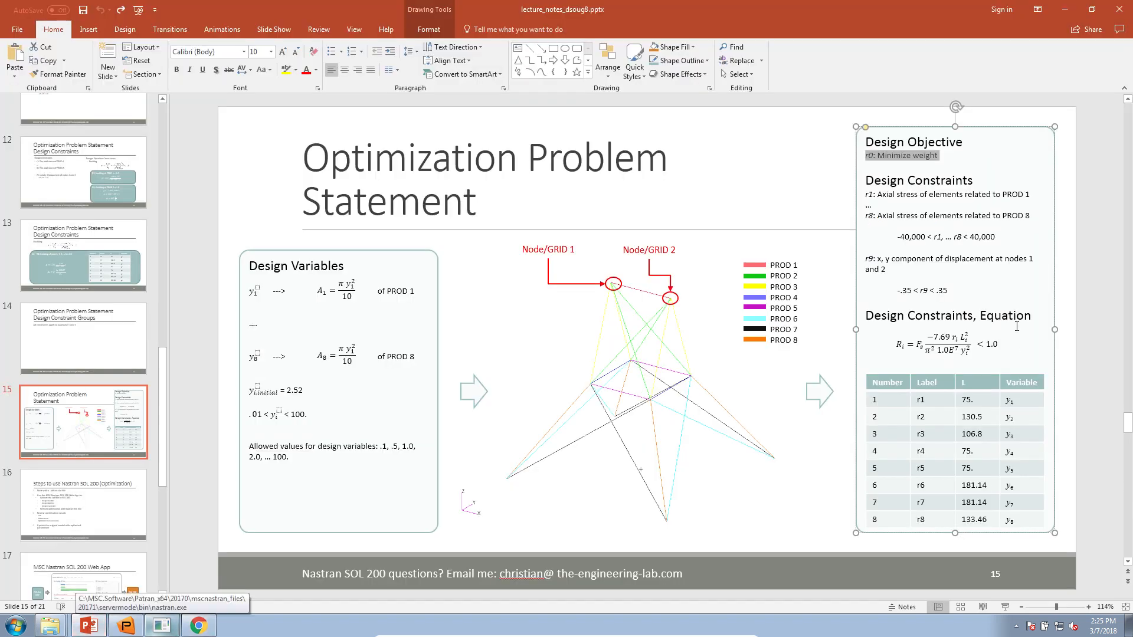
drag(956, 292, 865, 259)
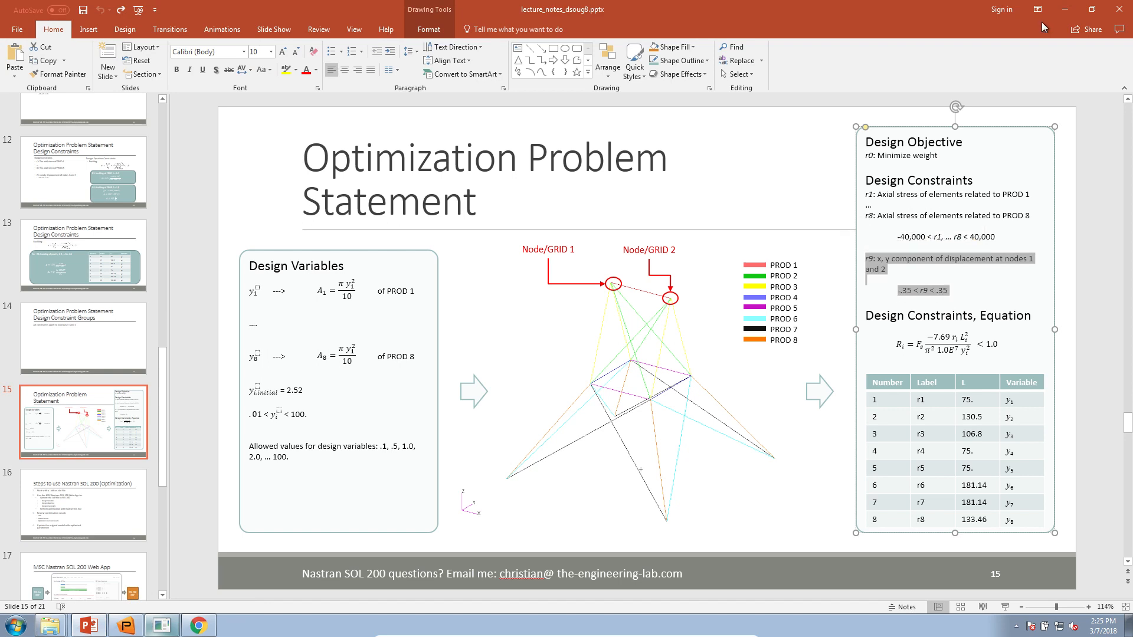
click(1065, 10)
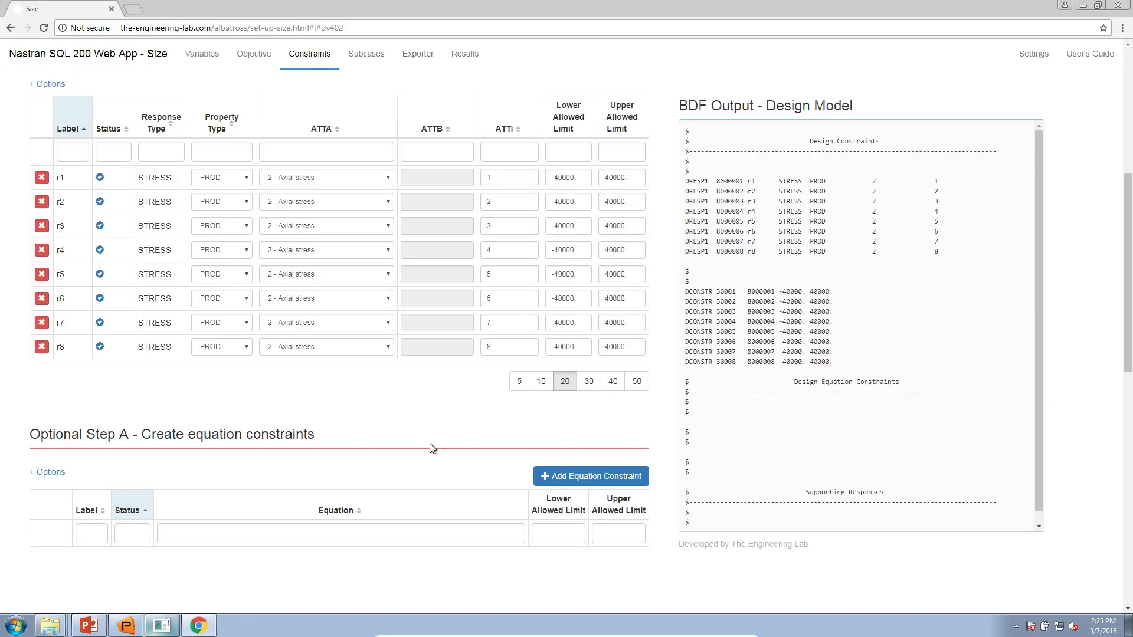
- Clear the stress filter to list all responses and add a new Displacement constraint
scroll(430, 444, up, 6)
drag(101, 230, 72, 232)
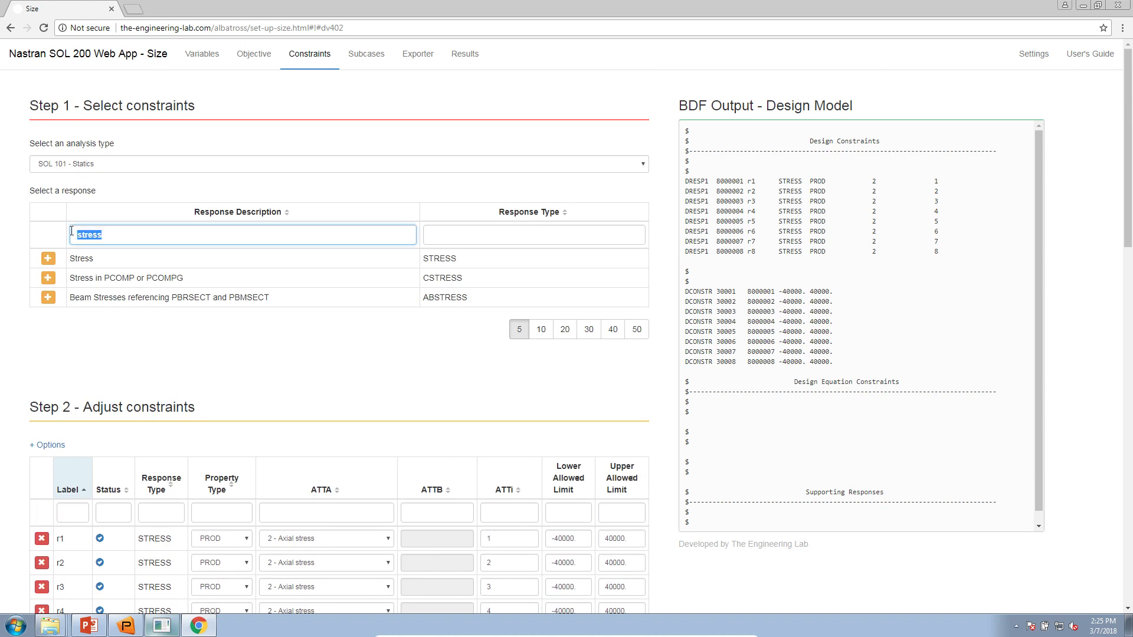
key(BackSpace)
drag(55, 289, 401, 292)
click(370, 300)
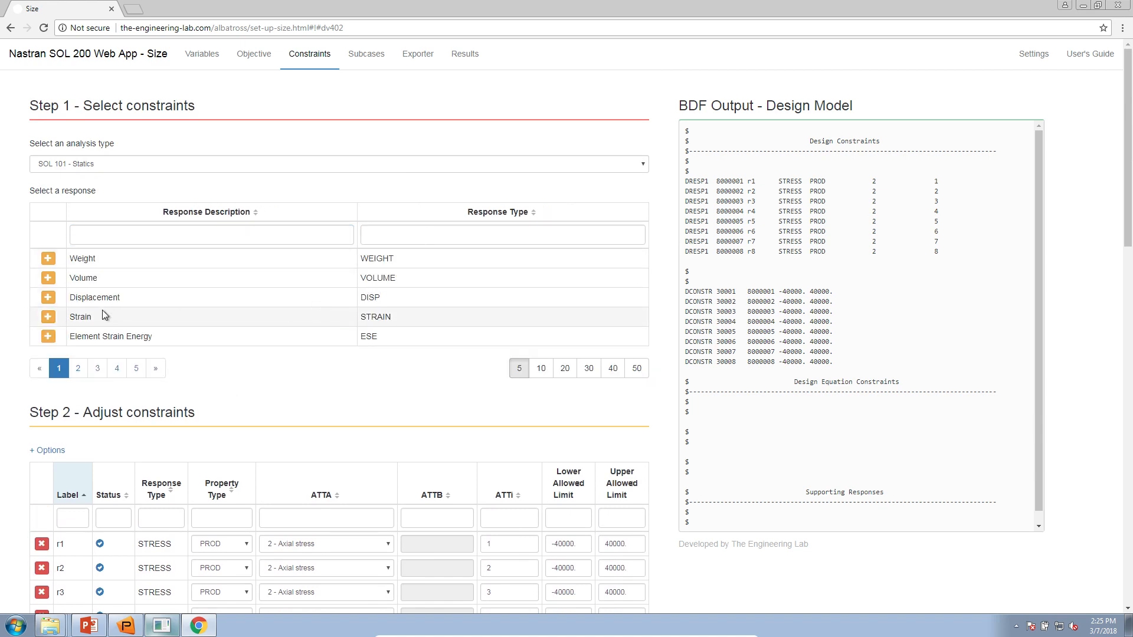
scroll(192, 314, down, 2)
click(48, 180)
scroll(44, 271, down, 4)
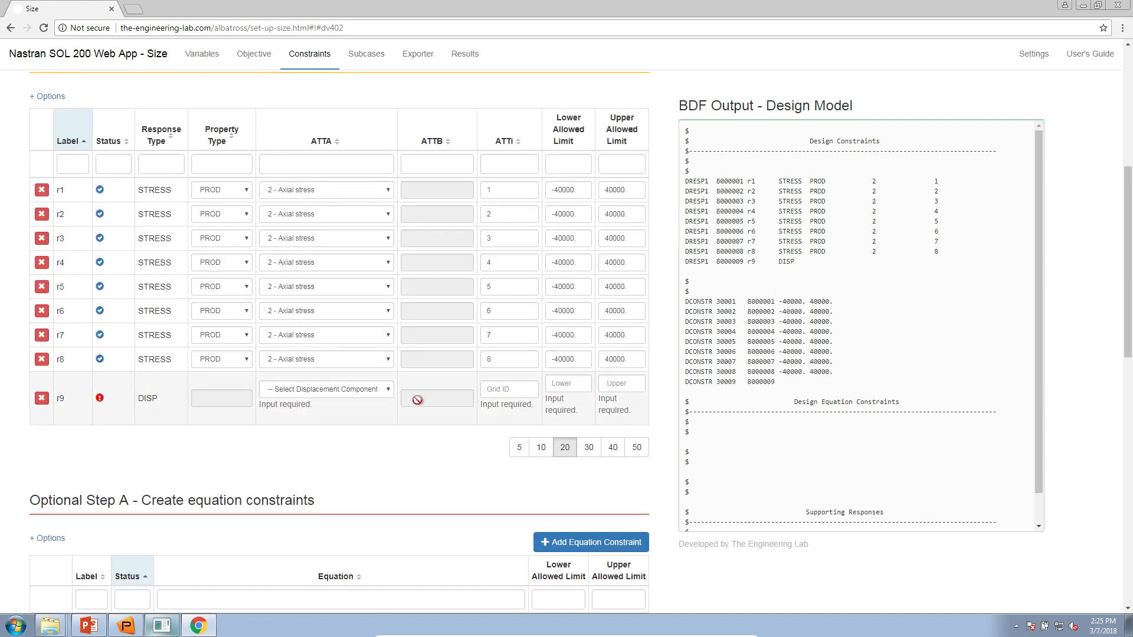
- Set r9's components to 12 - T1, T2 at grid IDs 1, 2
click(385, 392)
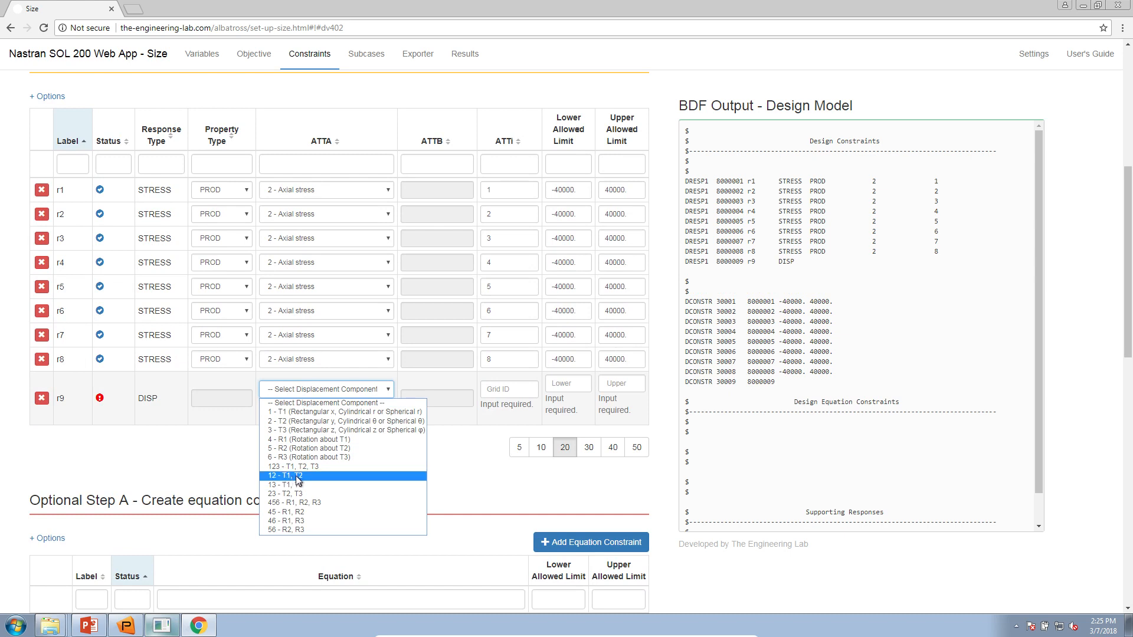
click(289, 477)
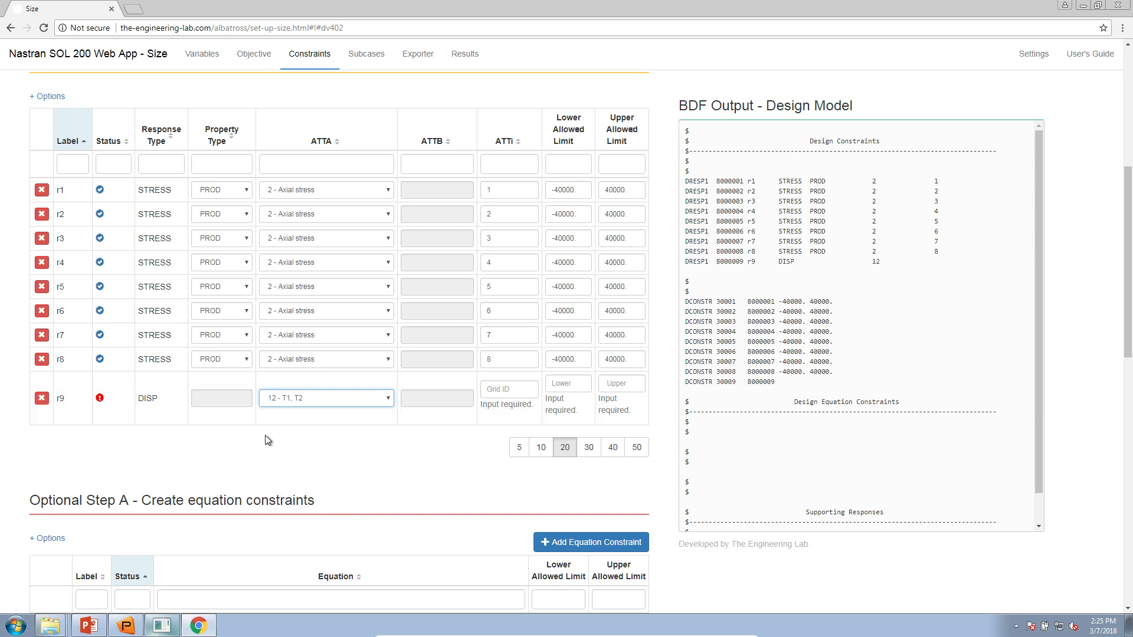
click(482, 390)
text(1)
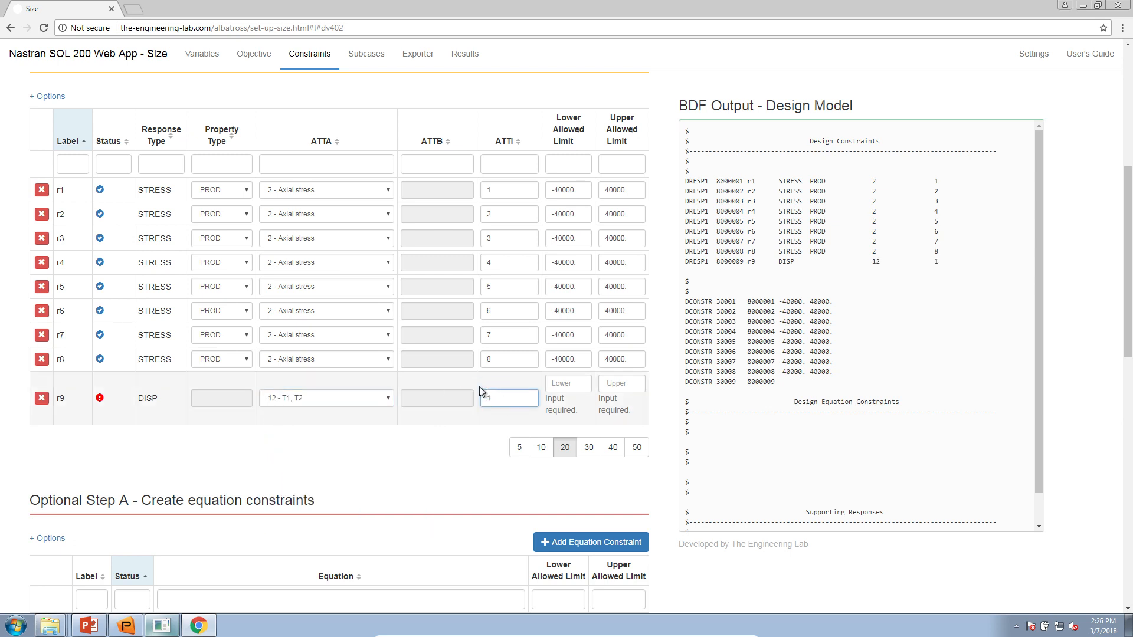
text(, 2)
- Set r9's lower limit to -.35 and upper limit to .35
key(Tab)
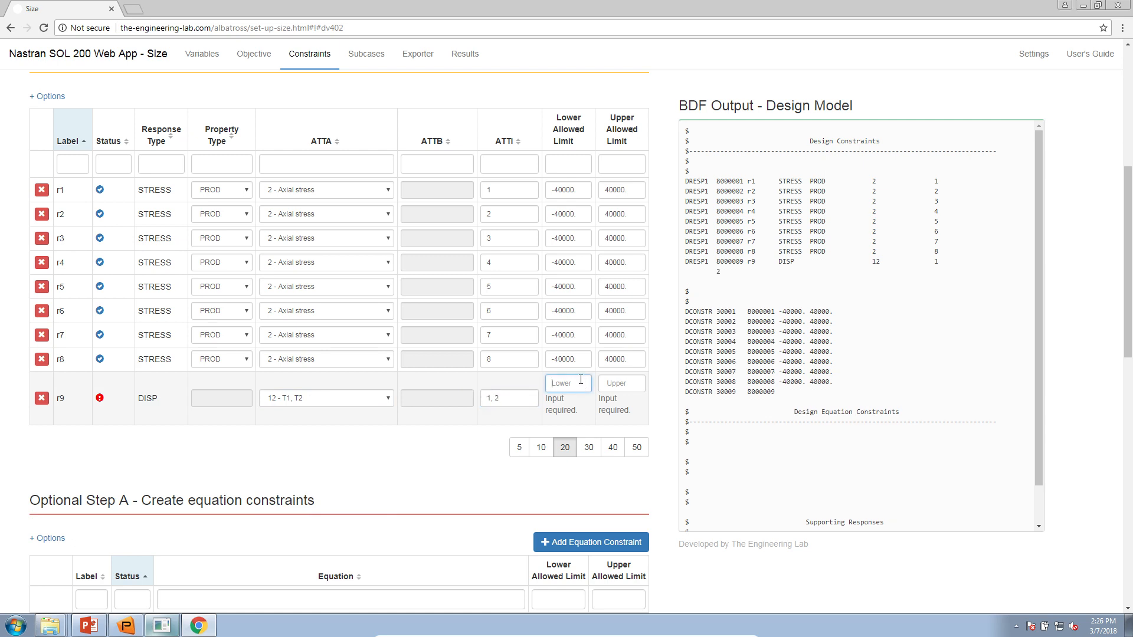
text(-)
key(Tab)
text(-.35)
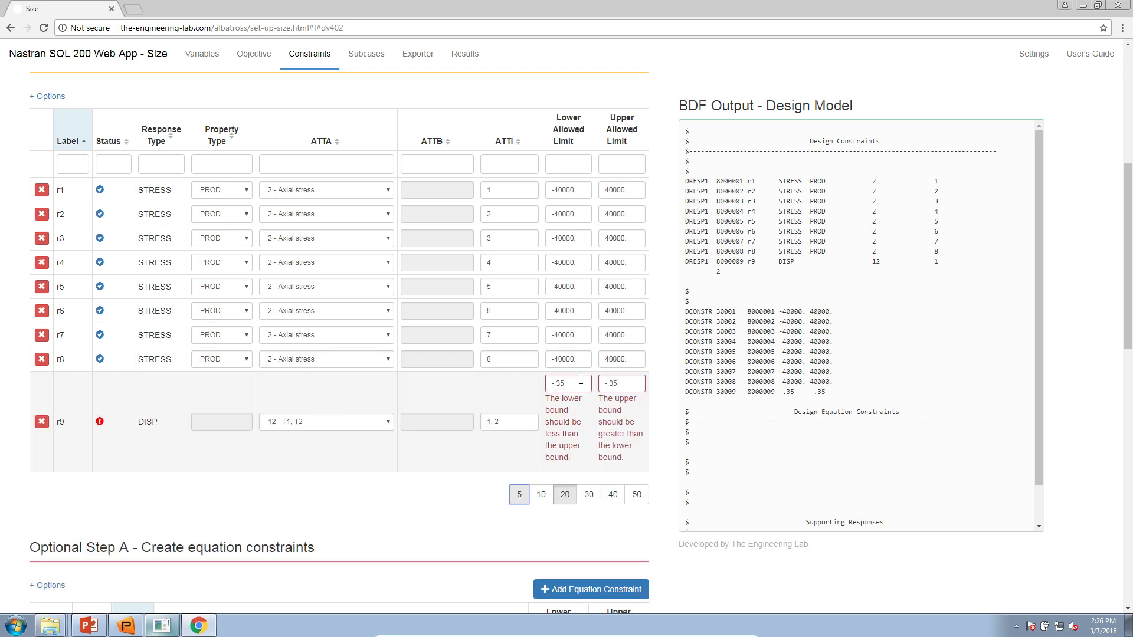
click(605, 385)
key(BackSpace)
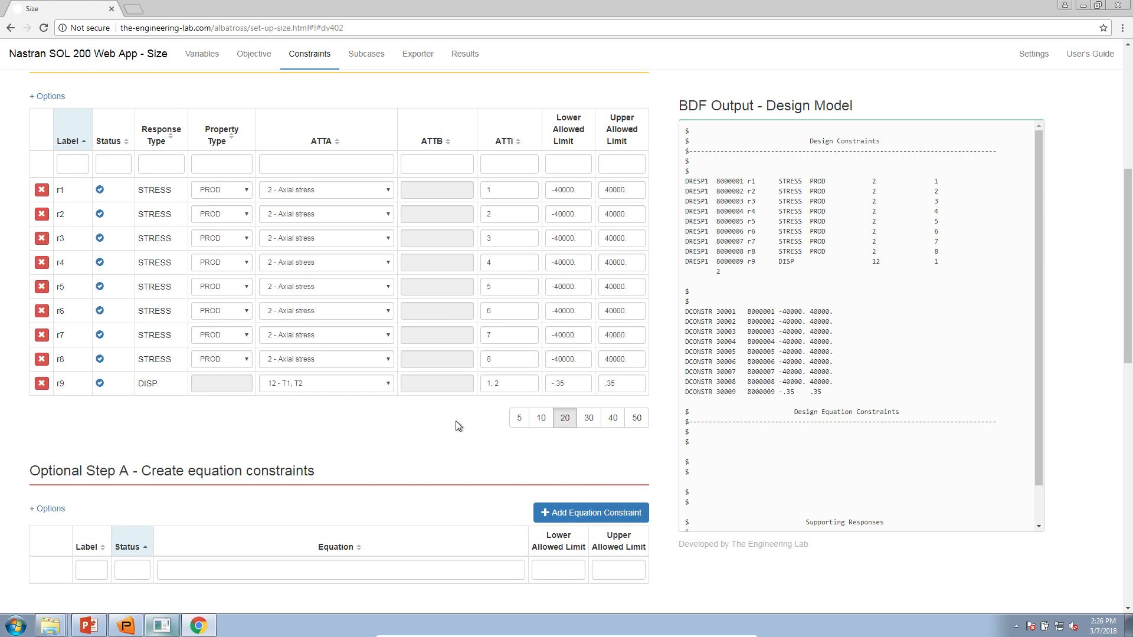
scroll(456, 426, down, 2)
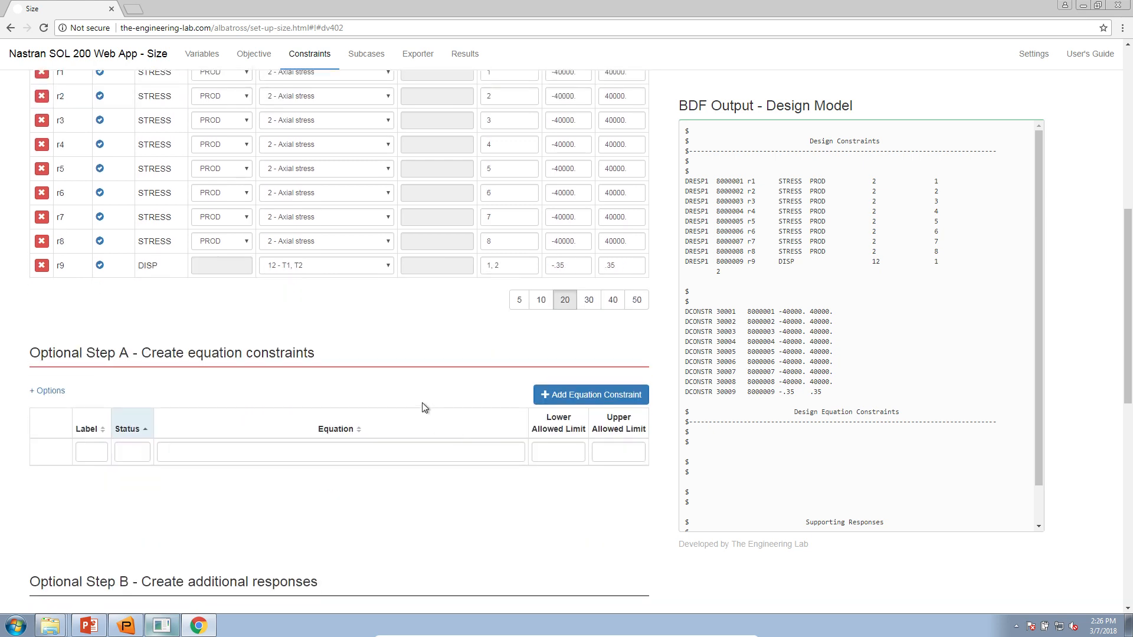
scroll(413, 407, down, 3)
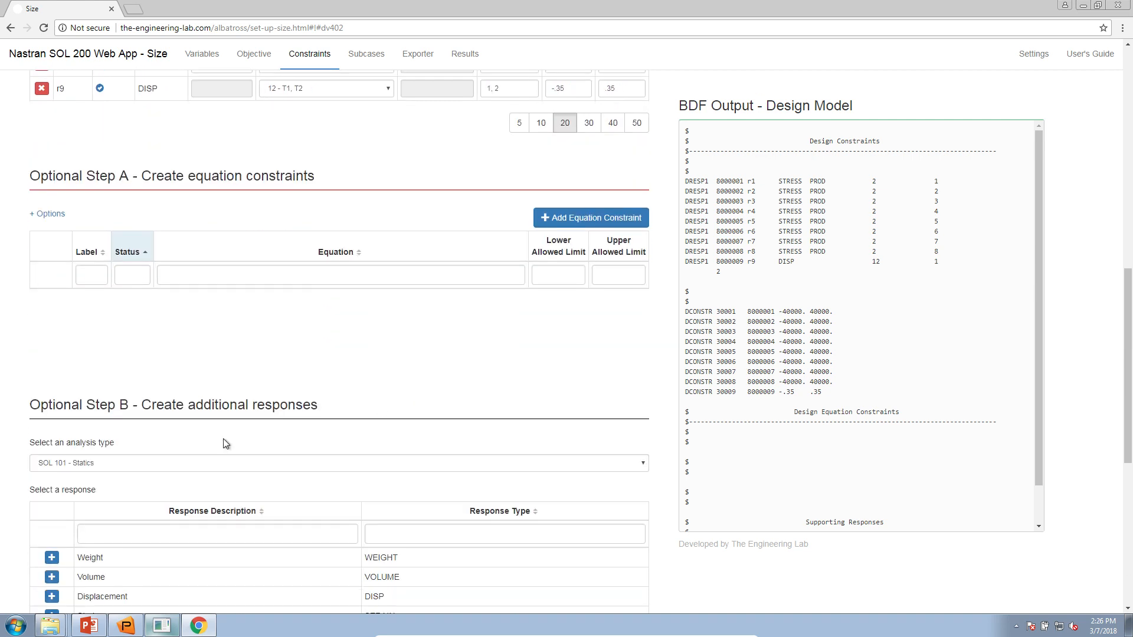
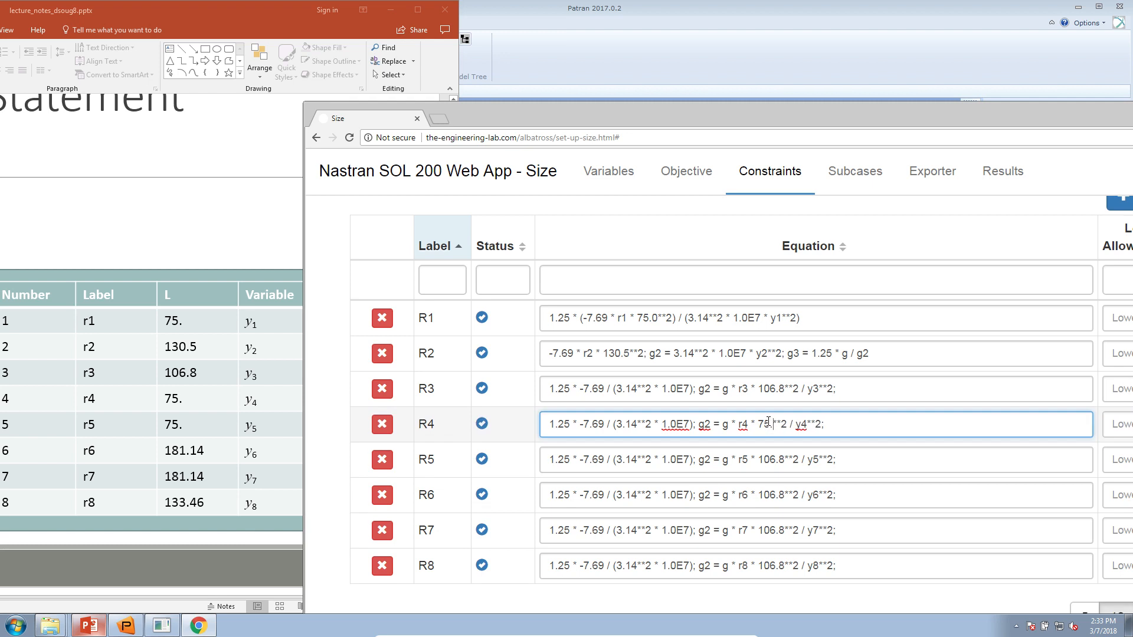
- Change the member lengths to 75. in R5's equation and to 181.14 in R6 and R7
drag(763, 461, 775, 461)
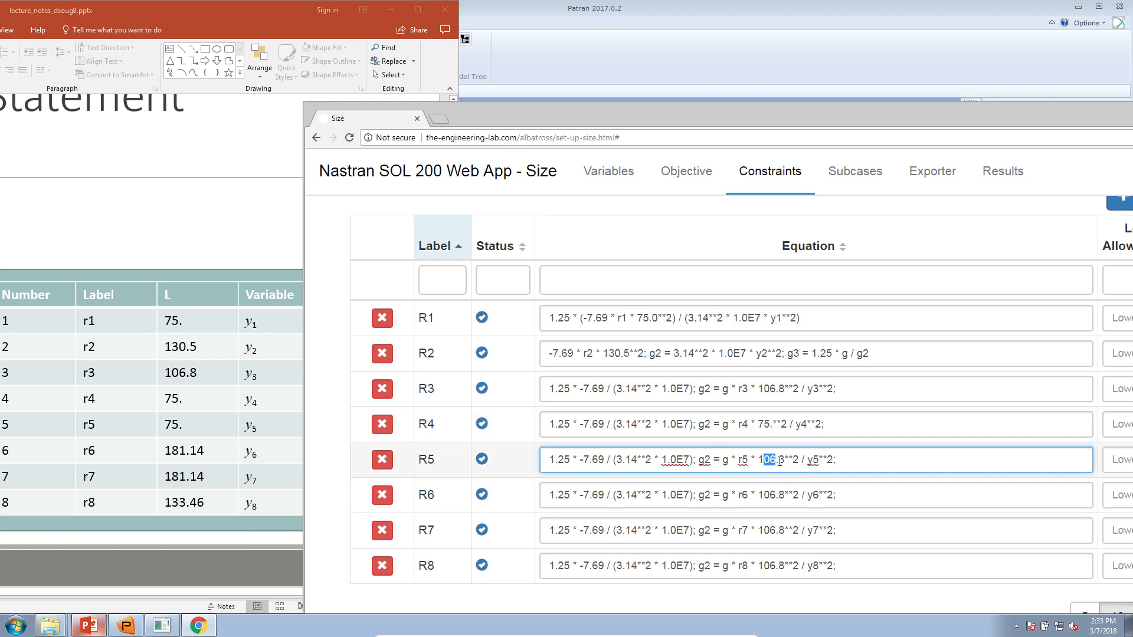
key(BackSpace)
key(BackSpace)
text(75.)
mouse_move(758, 496)
mouse_down()
mouse_move(794, 495)
mouse_move(780, 495)
mouse_up()
text(181.14)
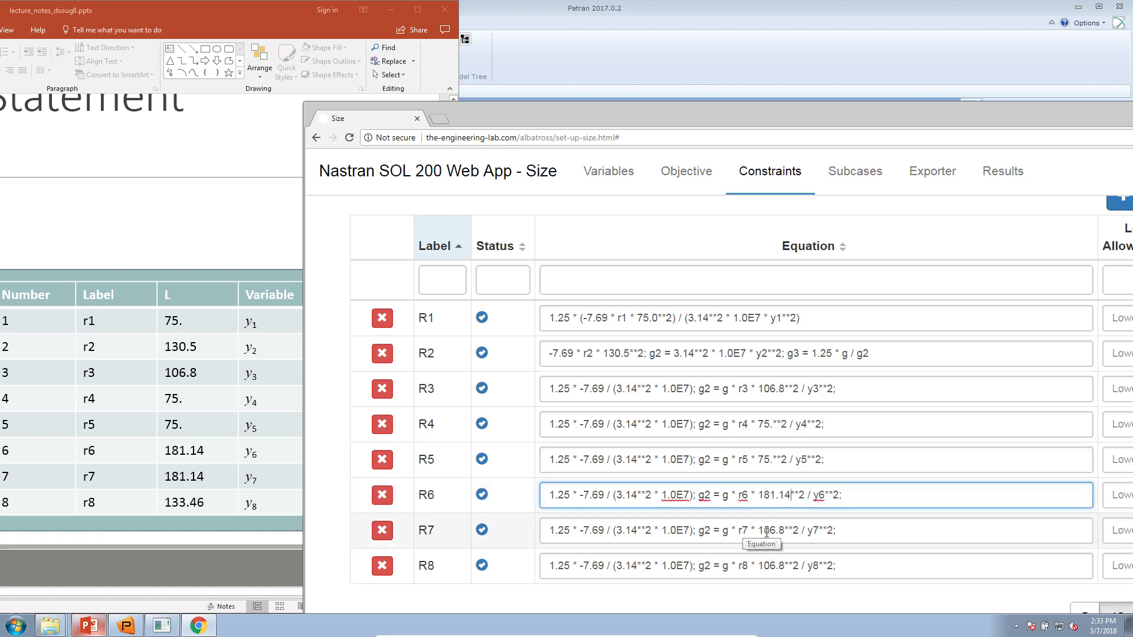
drag(759, 530, 787, 530)
text(181.14)
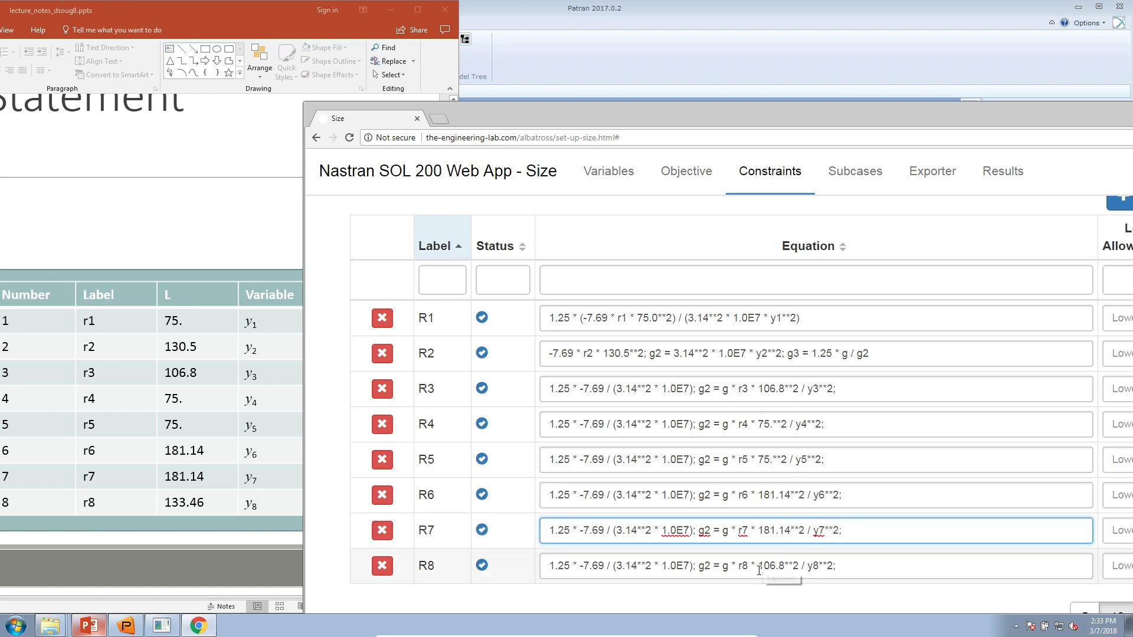
- Set R8's length to 133.46, restore its missing asterisk, and review R3's equation
drag(759, 566, 787, 566)
text(133.46)
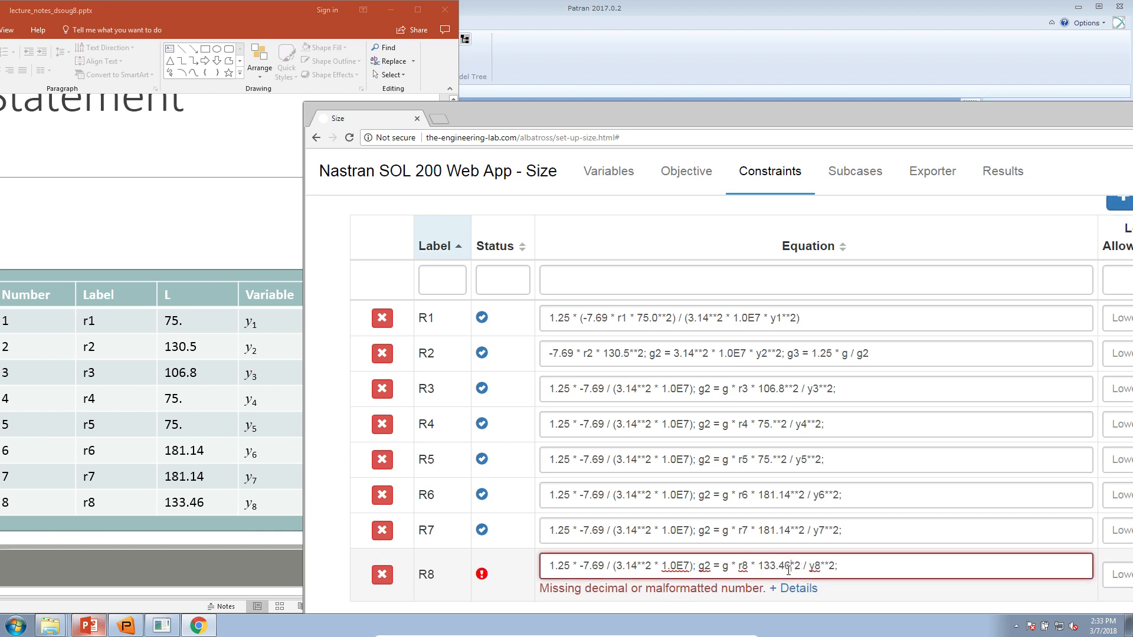
click(792, 557)
text(*)
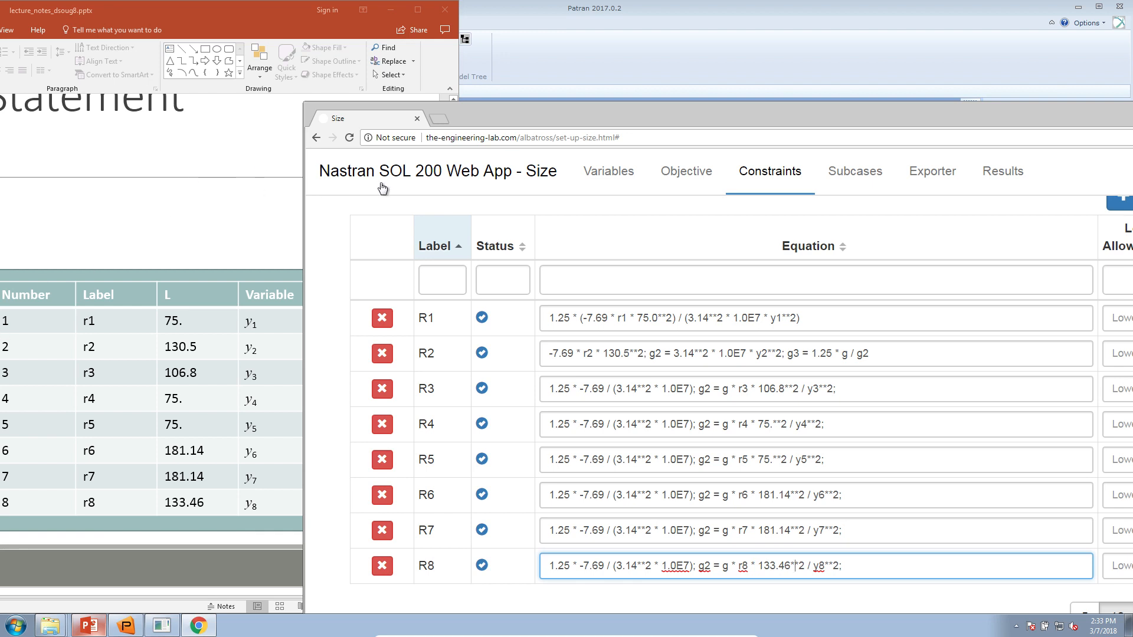
triple_click(640, 392)
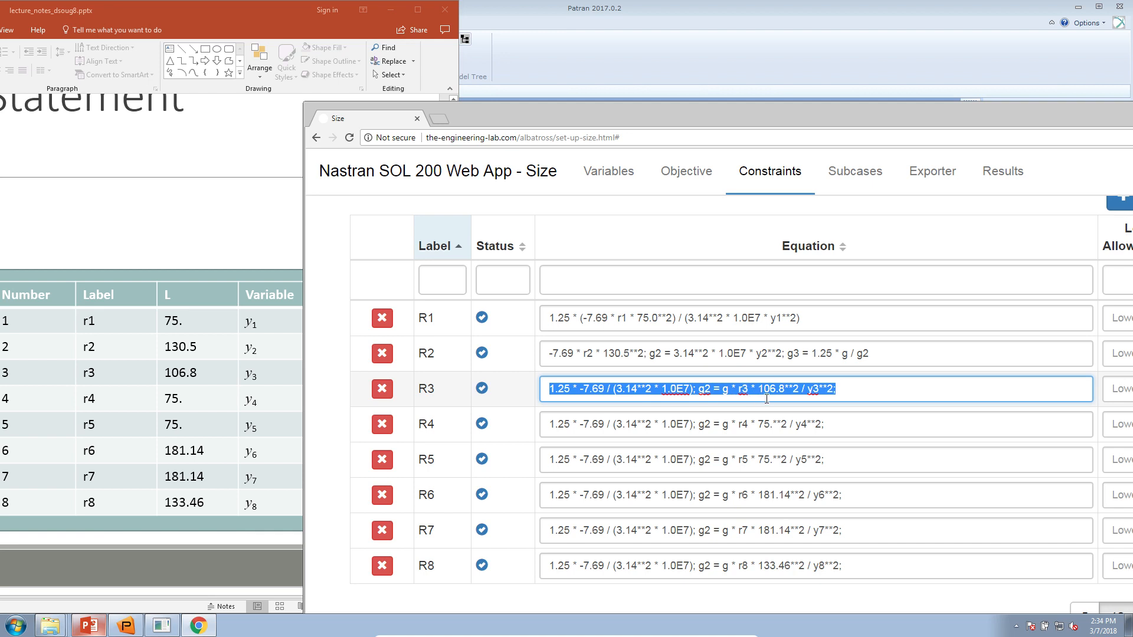
click(815, 390)
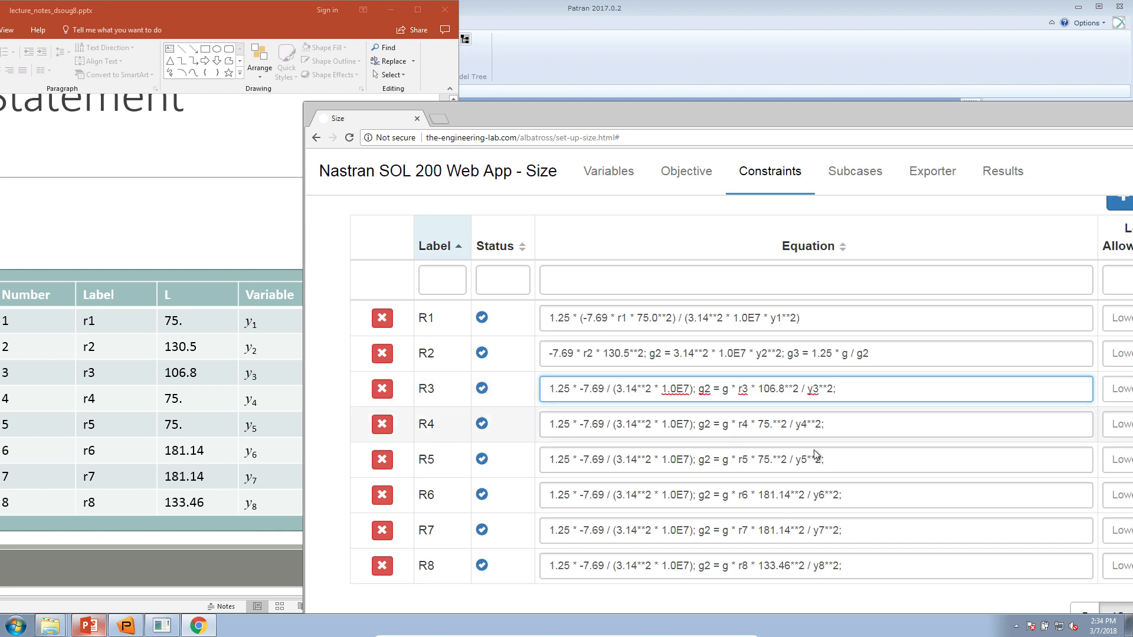
- Maximize the browser window and reset the page zoom to 100%
double_click(824, 115)
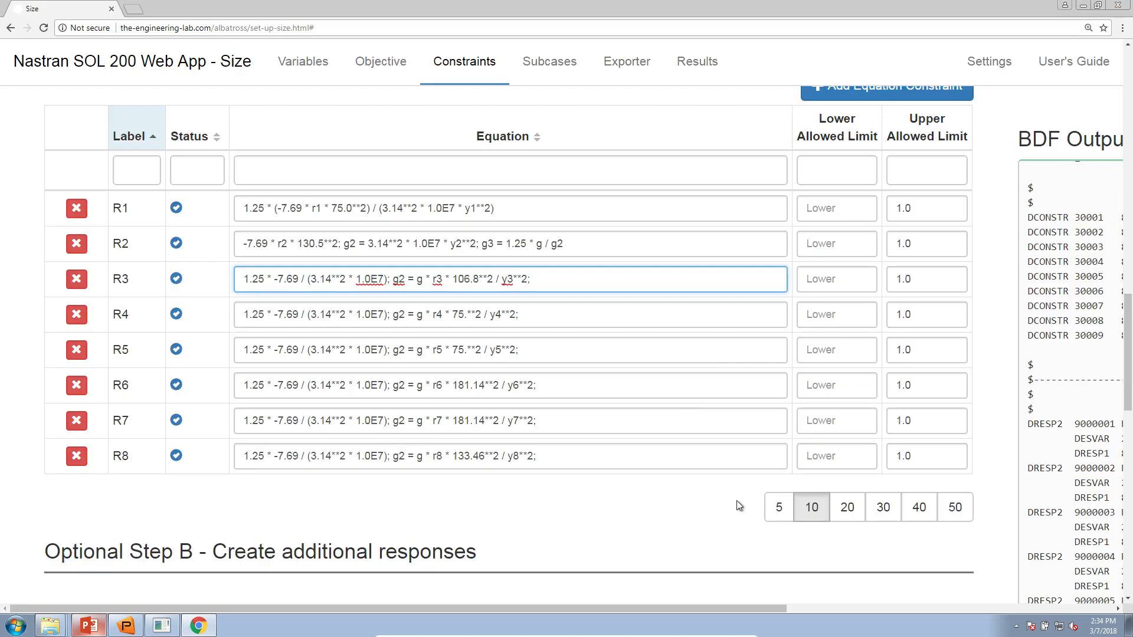
click(594, 543)
click(1089, 28)
click(1072, 49)
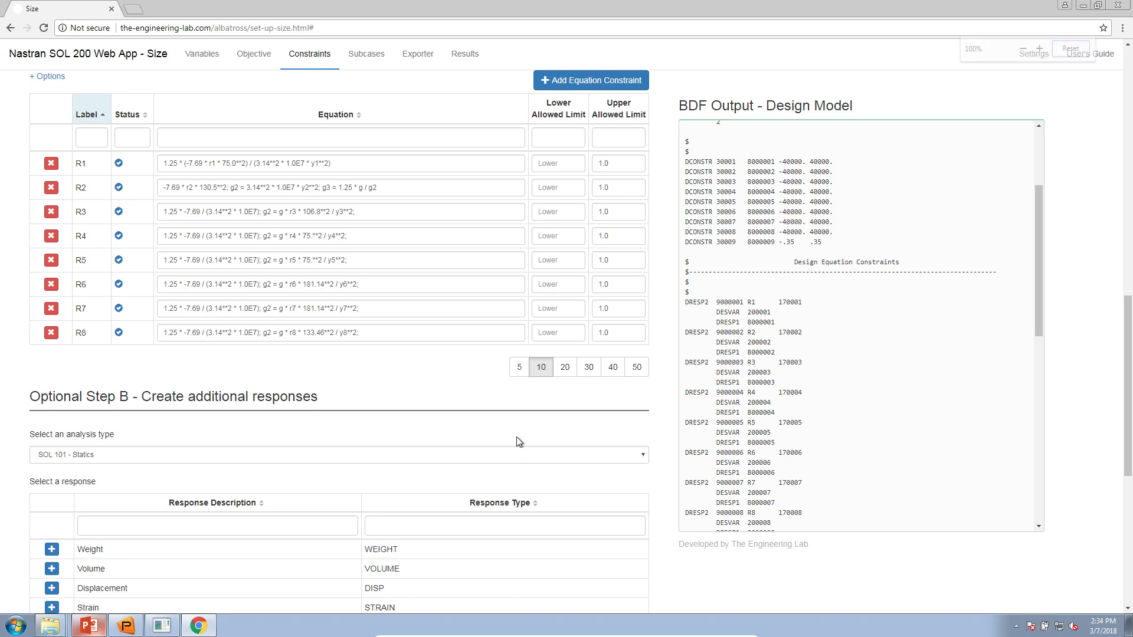
scroll(515, 437, up, 6)
scroll(518, 472, down, 4)
scroll(518, 473, down, 9)
scroll(497, 439, up, 14)
scroll(497, 444, up, 8)
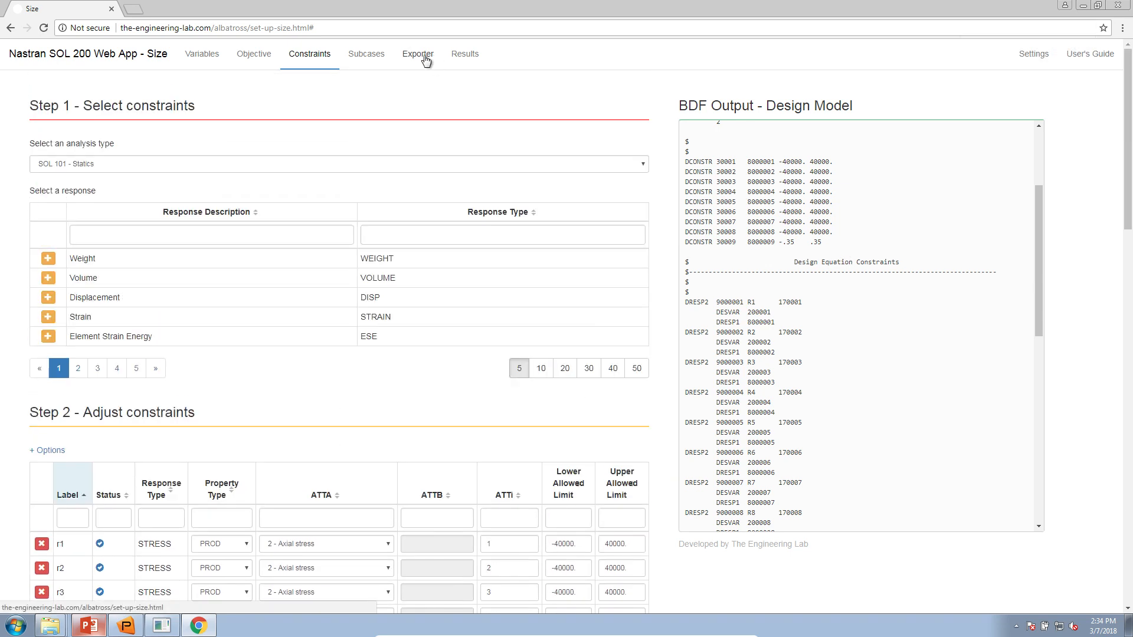
- Show the Exporter's BDF output and read the caution about constraints lacking a subcase
click(425, 57)
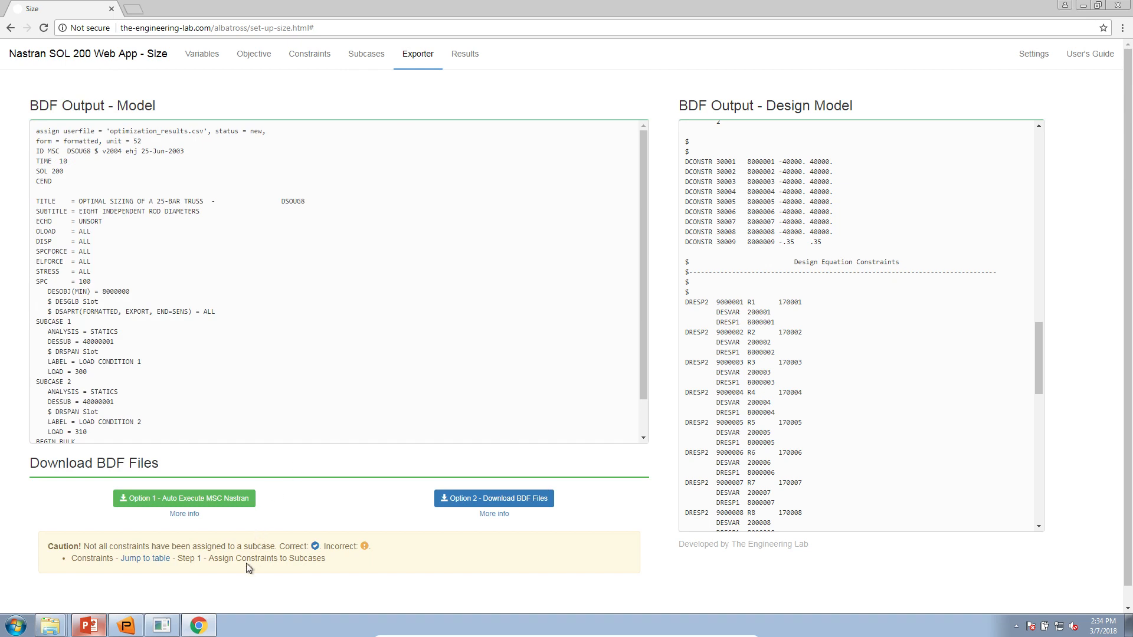
drag(51, 552, 332, 559)
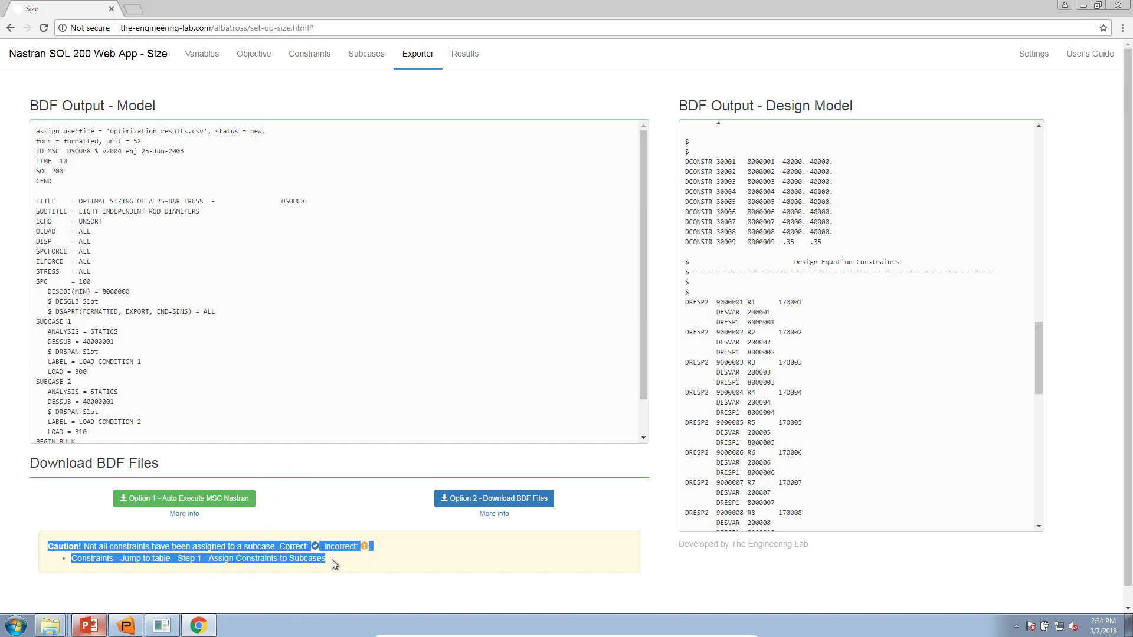
click(332, 559)
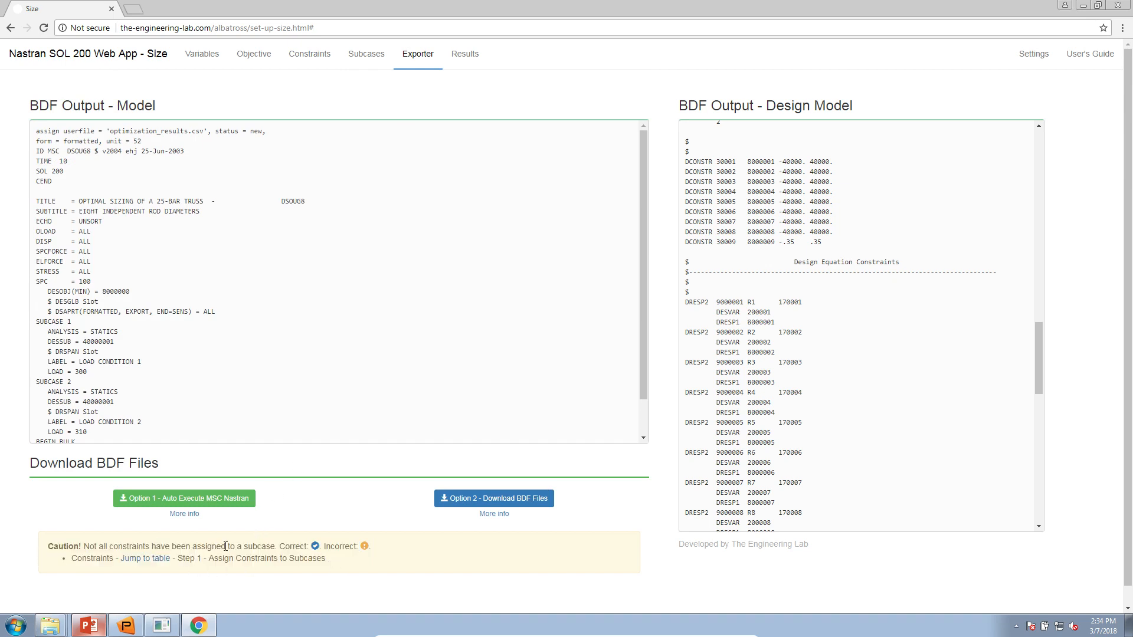
- In the constraint-to-subcase table, show 20 rows per page and tick all visible boxes
click(139, 564)
scroll(284, 459, down, 2)
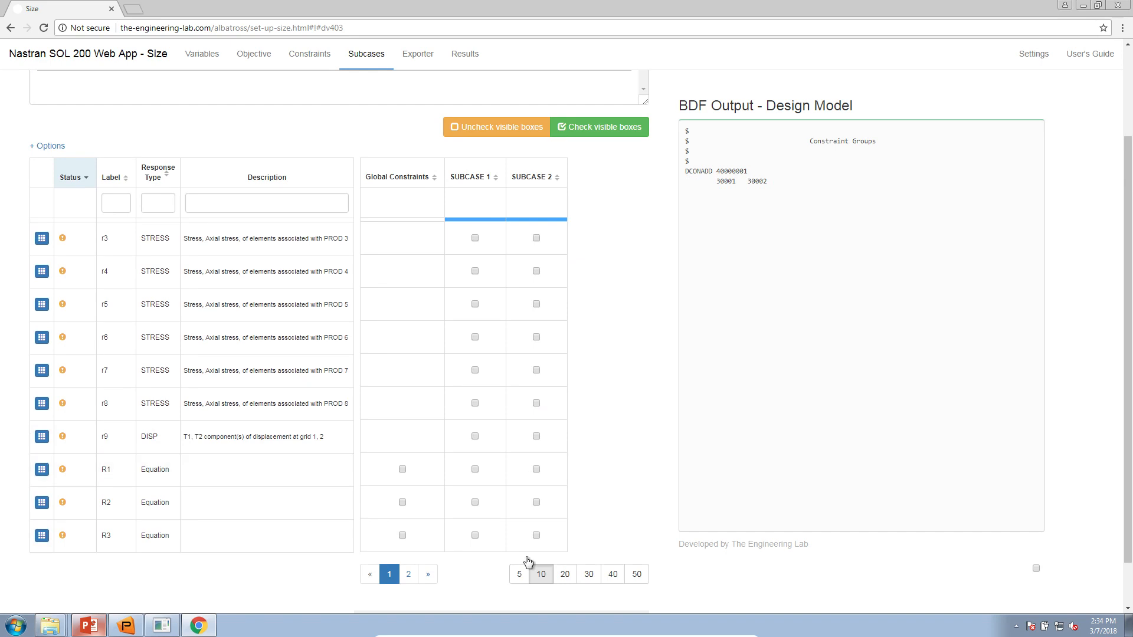
click(565, 575)
scroll(575, 580, down, 2)
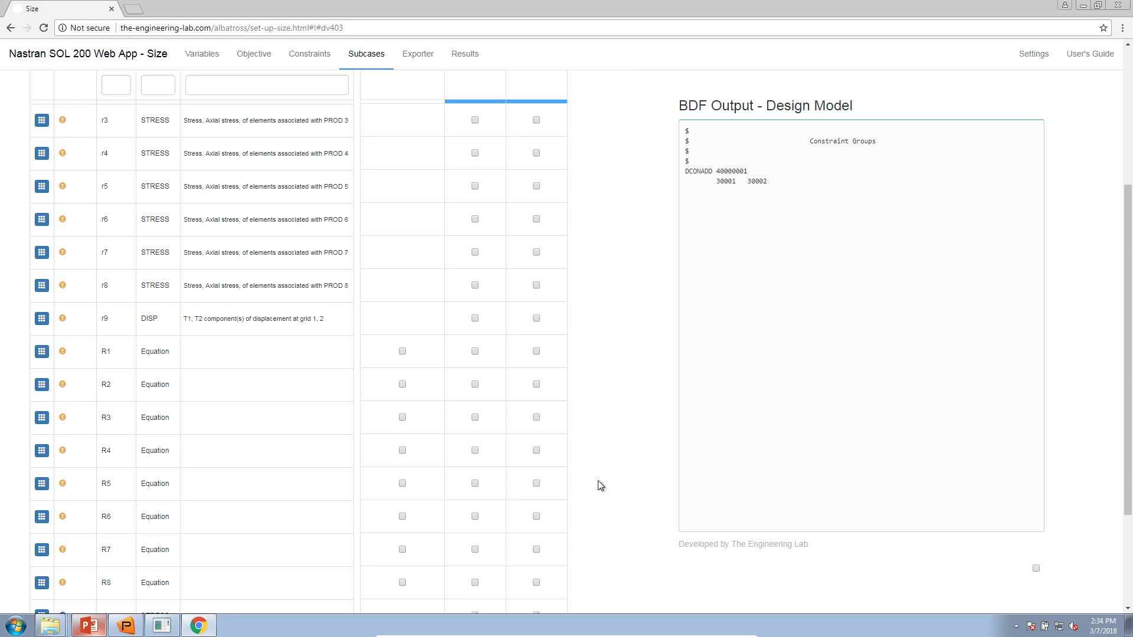
scroll(601, 479, up, 2)
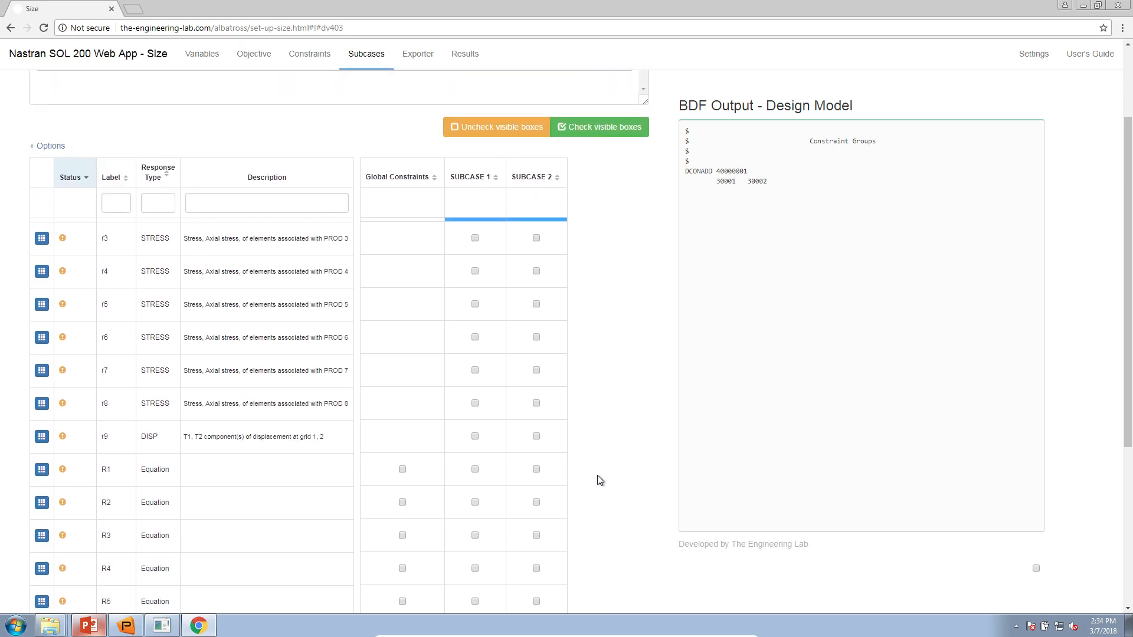
scroll(600, 479, up, 2)
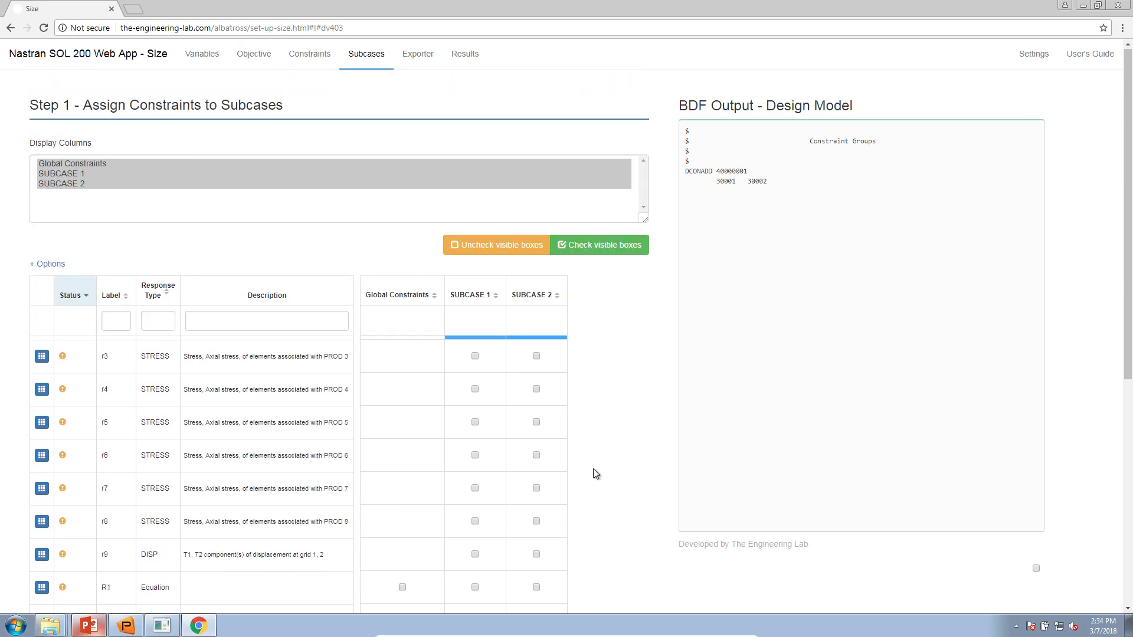
scroll(592, 332, down, 1)
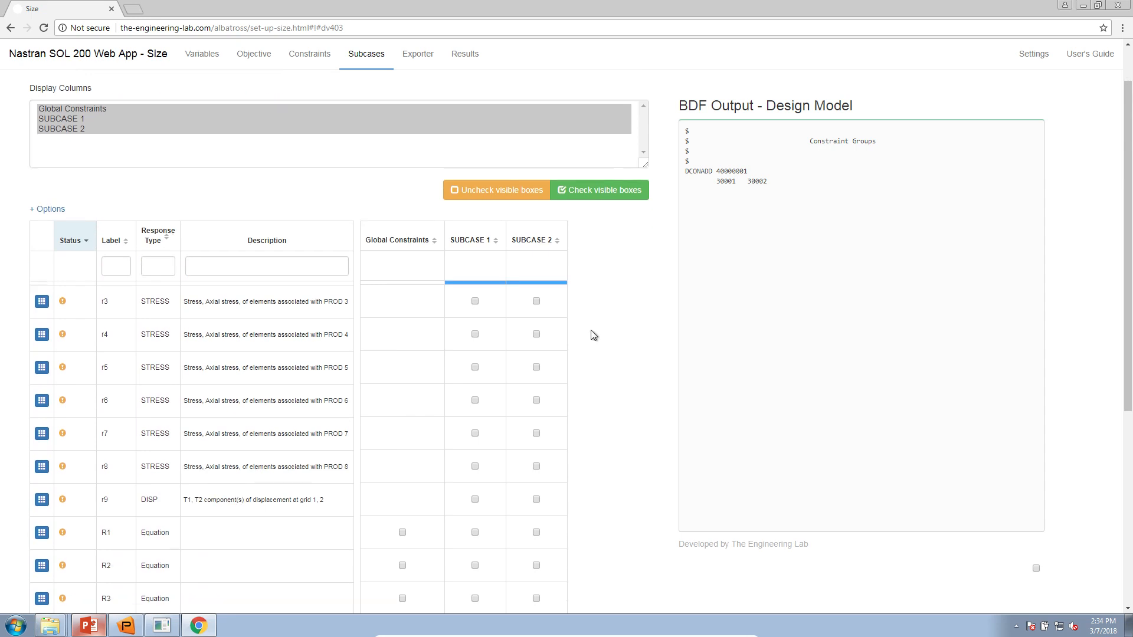
click(594, 193)
scroll(531, 295, down, 2)
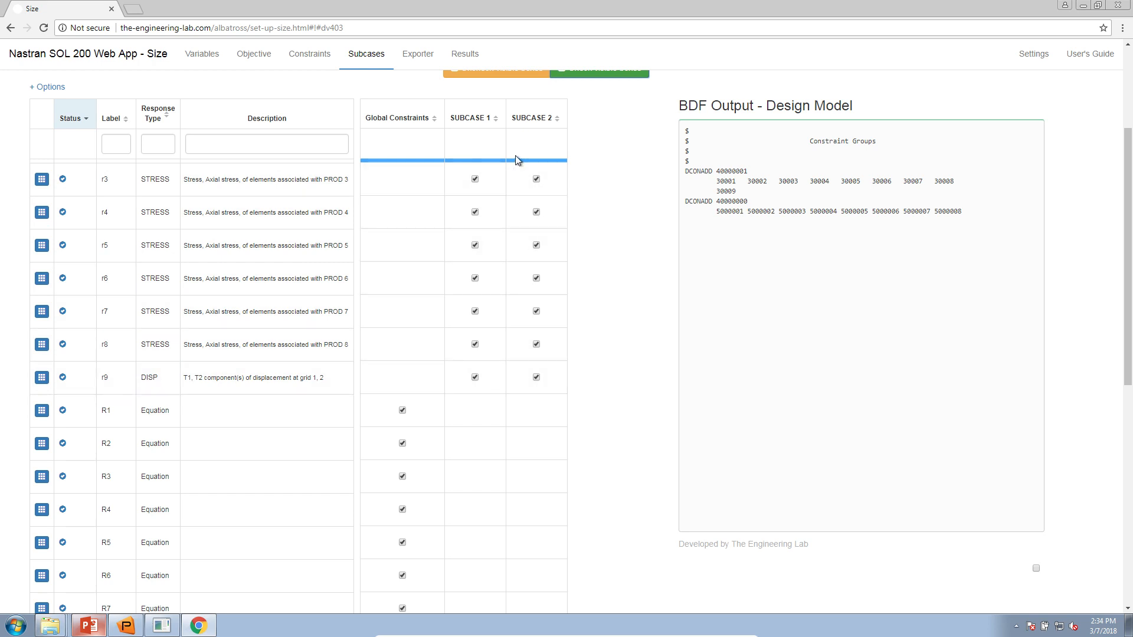
scroll(504, 298, down, 3)
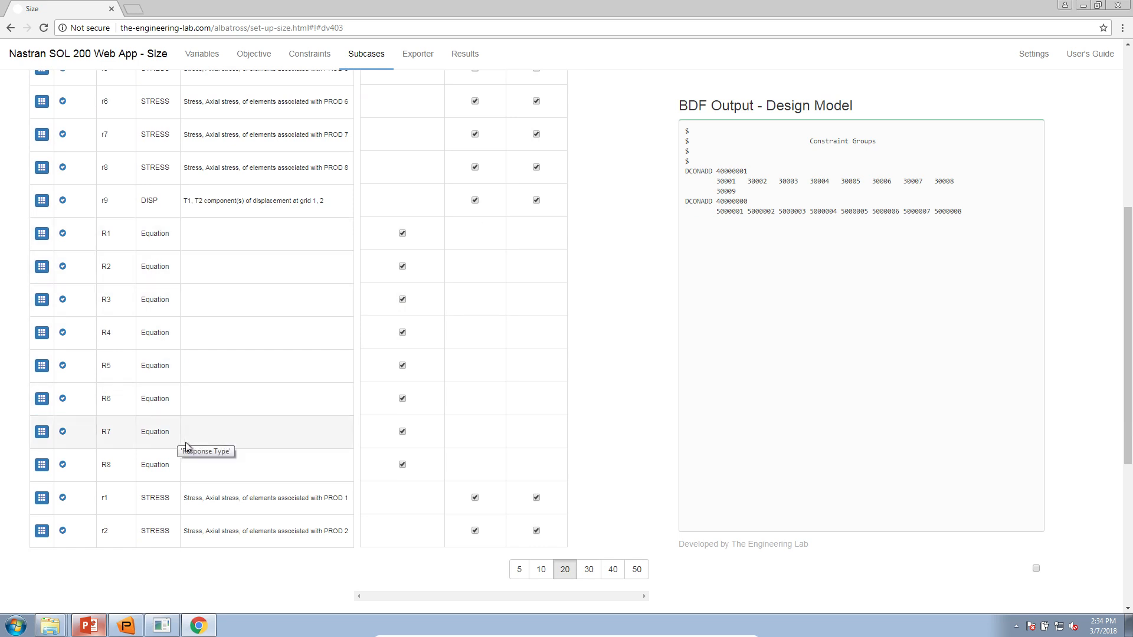
- Remove equation constraints R1 through R8 from the Global constraints
click(402, 234)
click(403, 266)
click(403, 299)
click(414, 331)
click(416, 361)
click(407, 397)
click(404, 434)
click(403, 463)
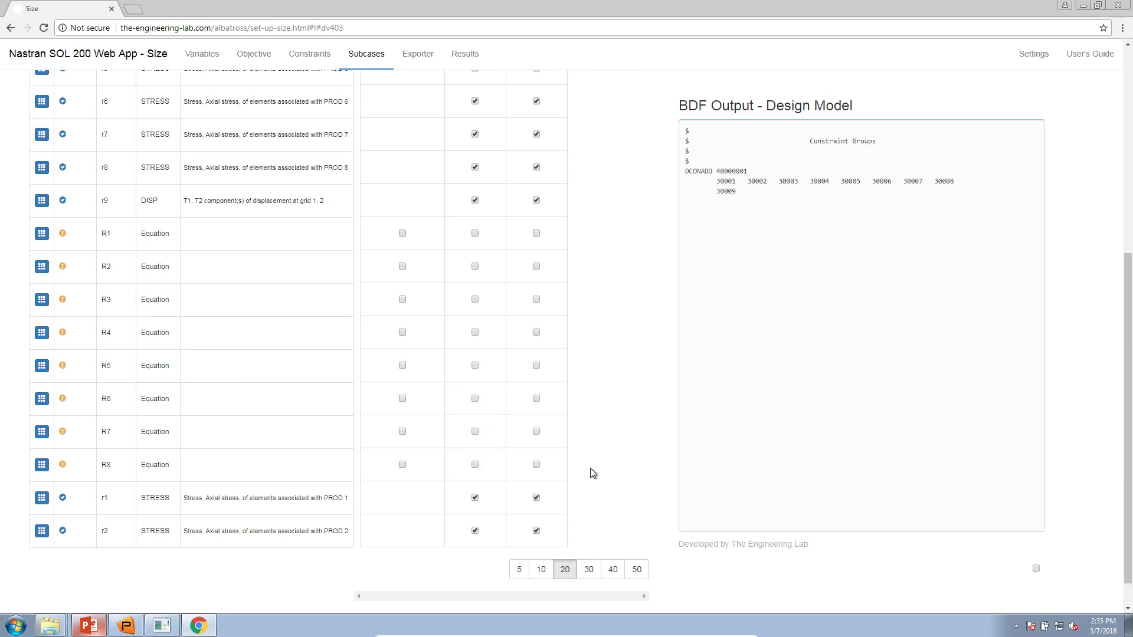
- Assign equation constraints R1 through R8 to SUBCASE 2
click(538, 465)
click(538, 433)
click(538, 399)
click(538, 365)
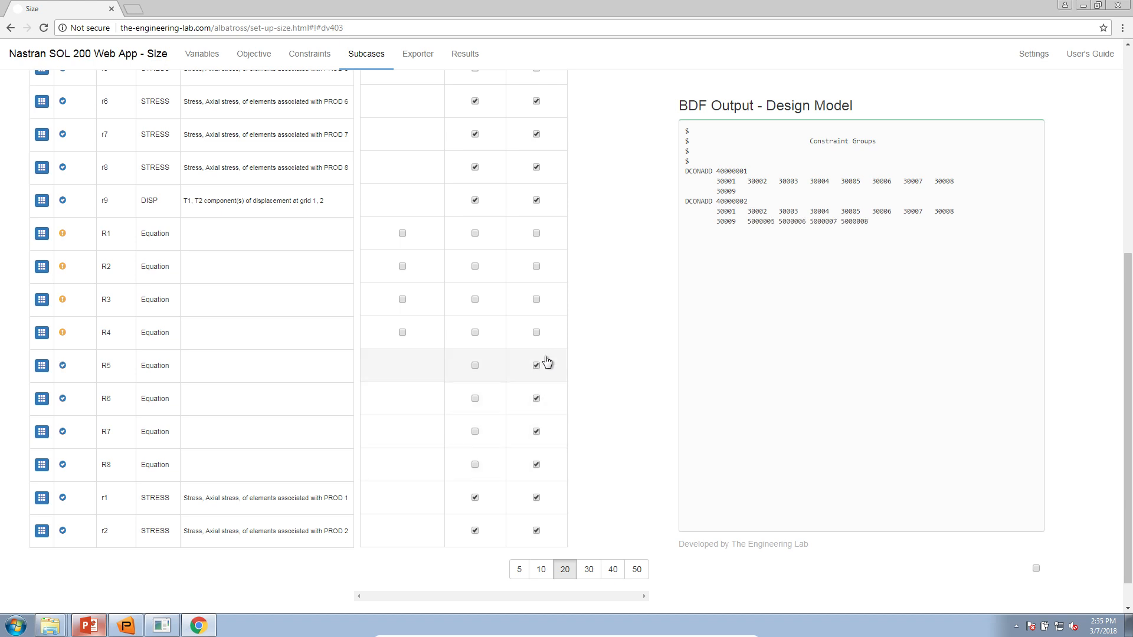
click(537, 332)
click(537, 299)
click(537, 267)
click(537, 233)
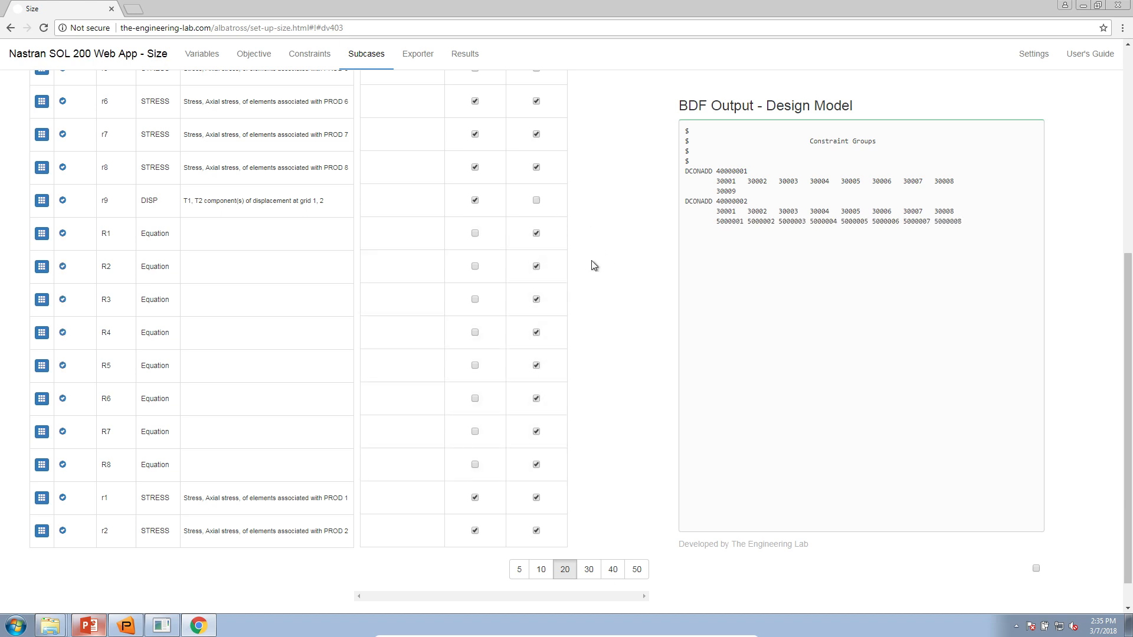
click(537, 233)
scroll(346, 353, up, 3)
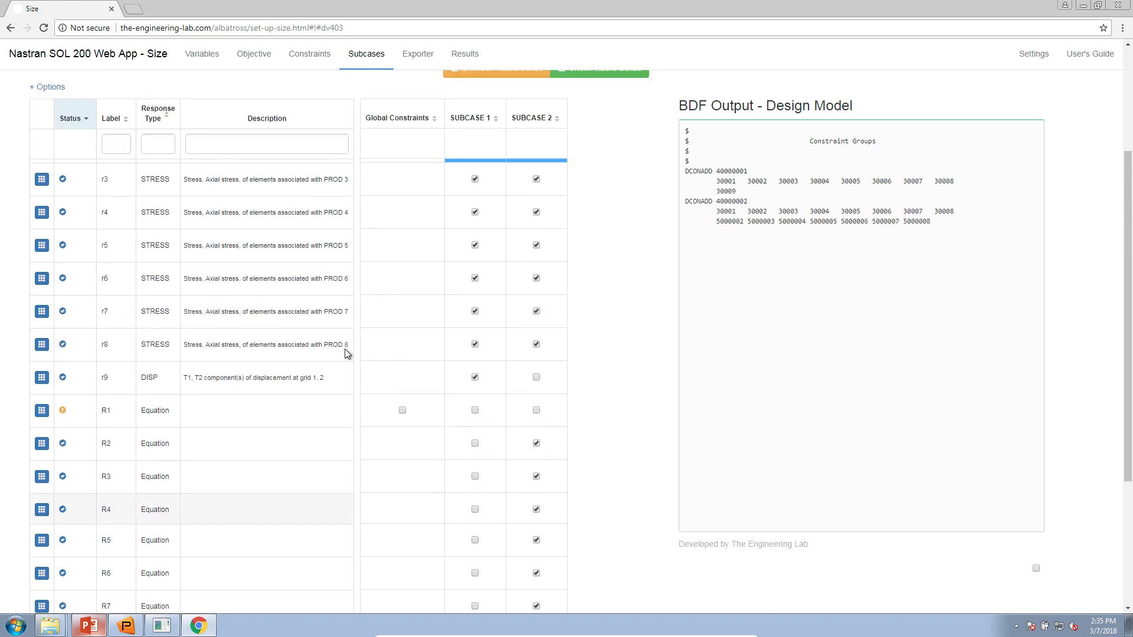
scroll(344, 350, up, 1)
drag(133, 475, 158, 472)
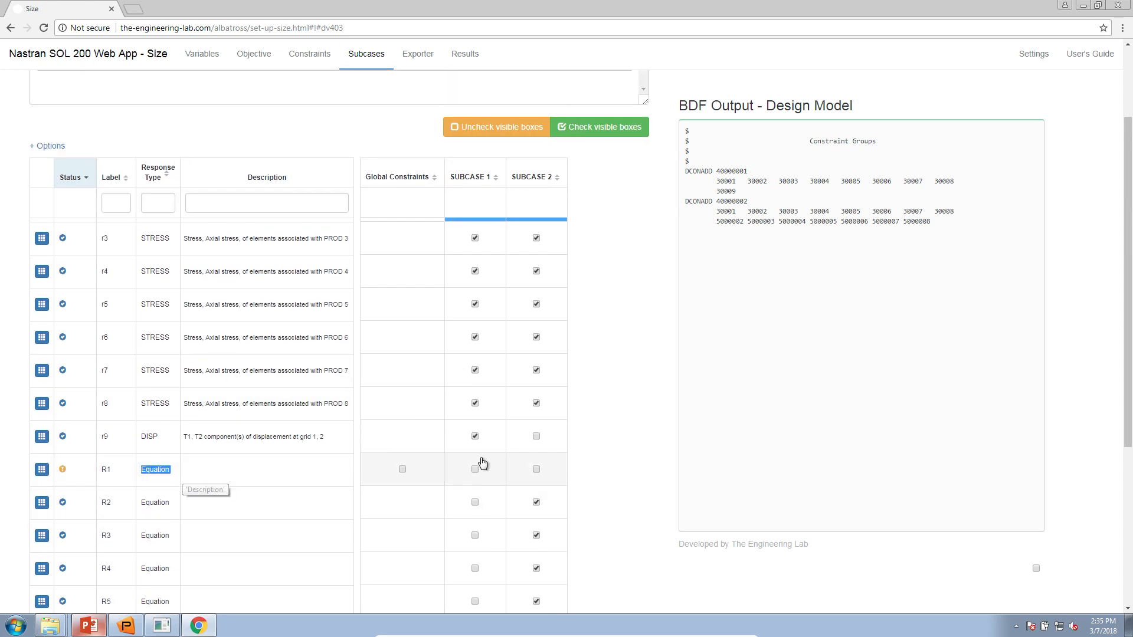
click(527, 470)
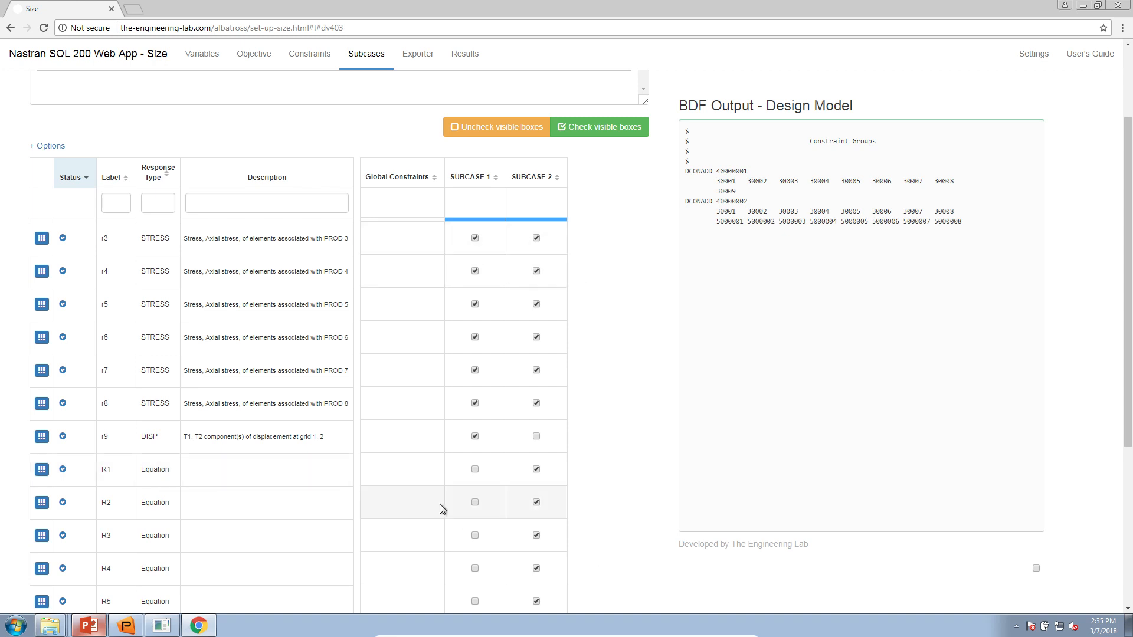
- Assign every constraint to both SUBCASE 1 and SUBCASE 2
scroll(473, 465, down, 2)
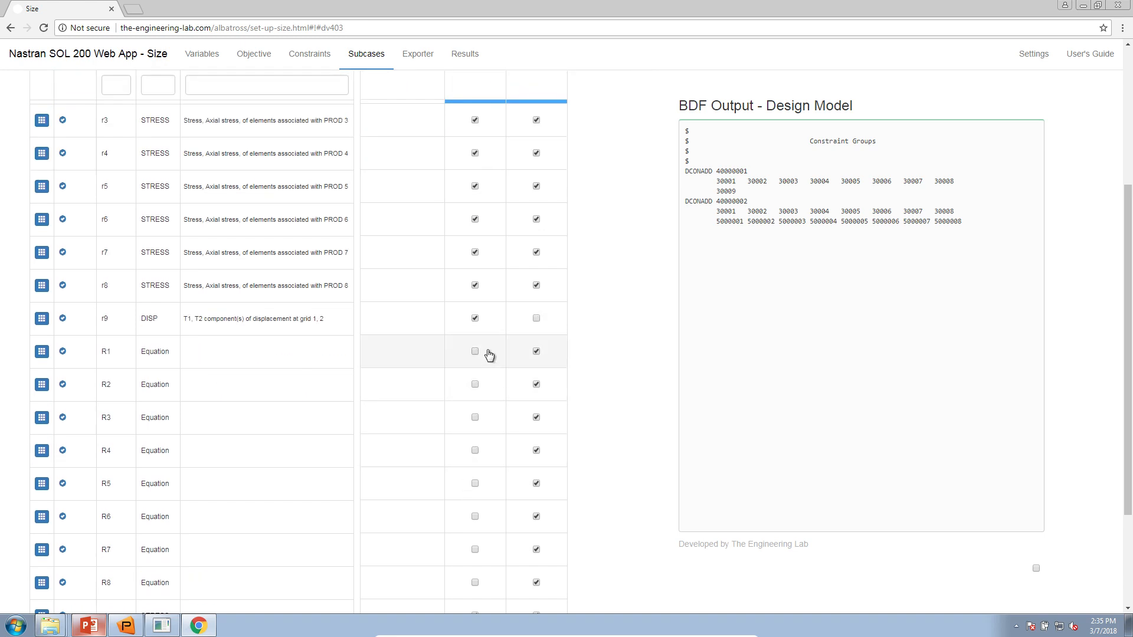
scroll(604, 324, up, 2)
click(577, 132)
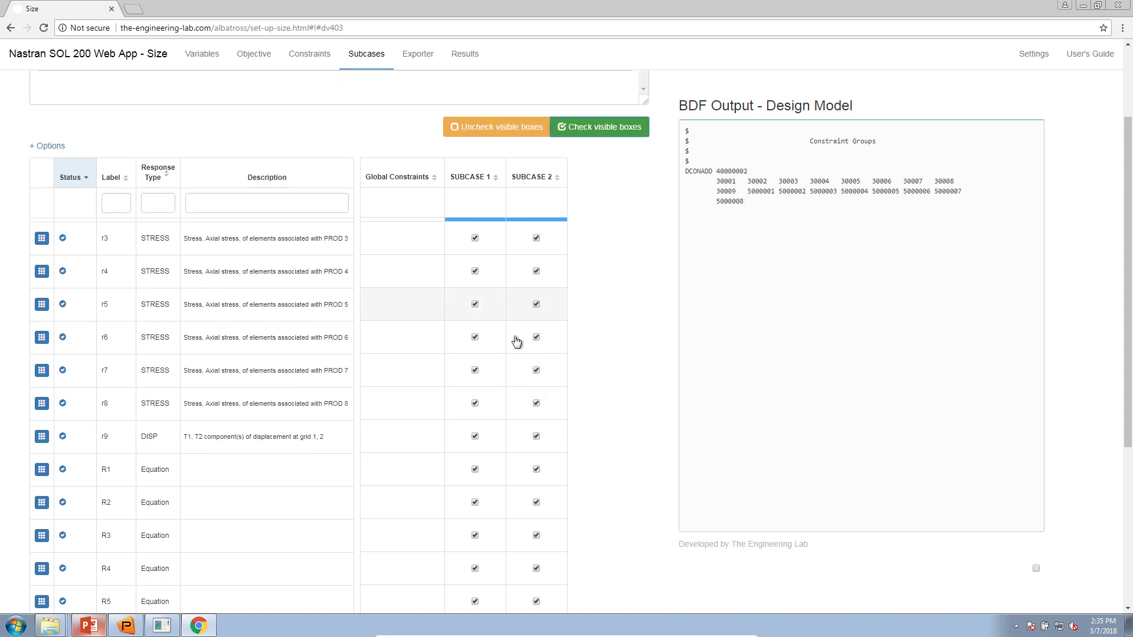
scroll(511, 552, down, 3)
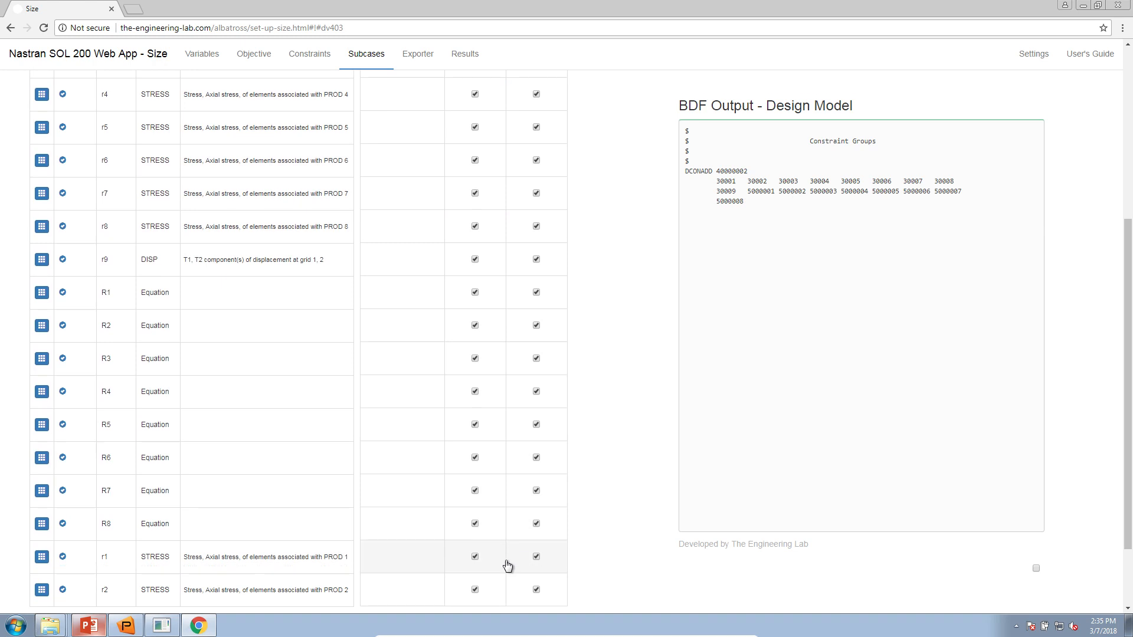
scroll(508, 567, down, 2)
- Download nastran_working_directory.zip and extract it in the Downloads folder
click(426, 60)
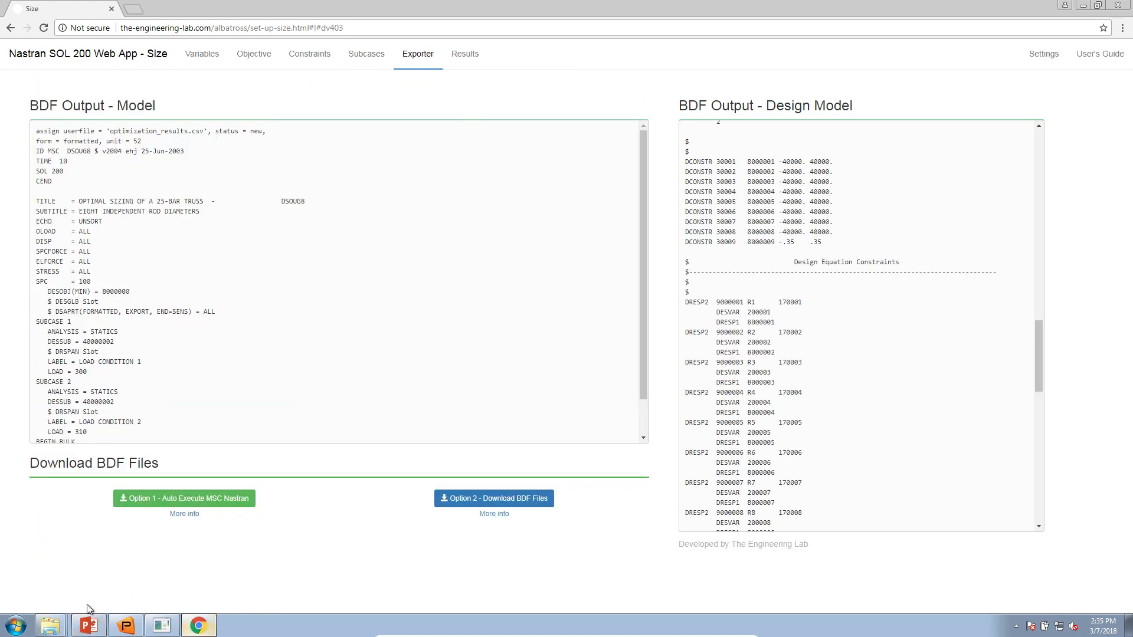
click(198, 501)
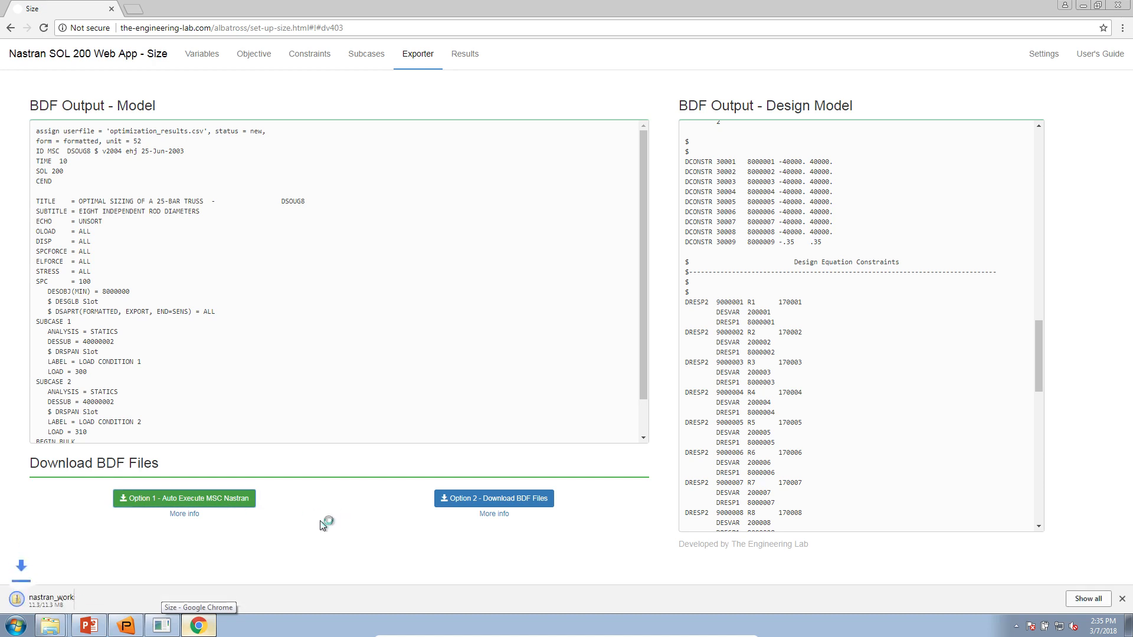
mouse_move(40, 633)
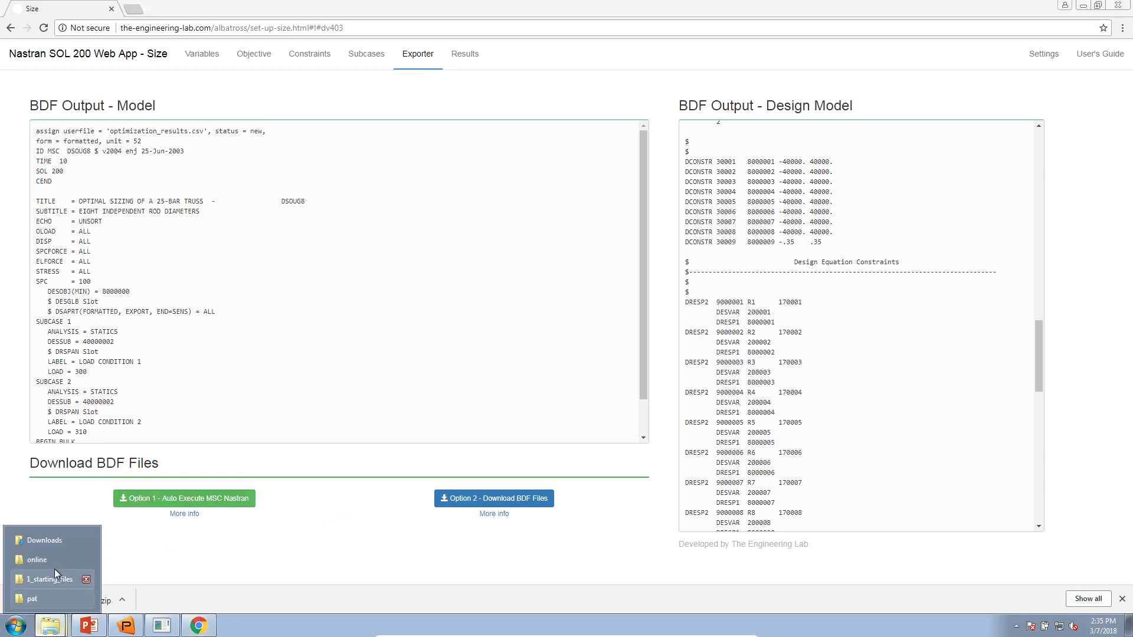
click(41, 540)
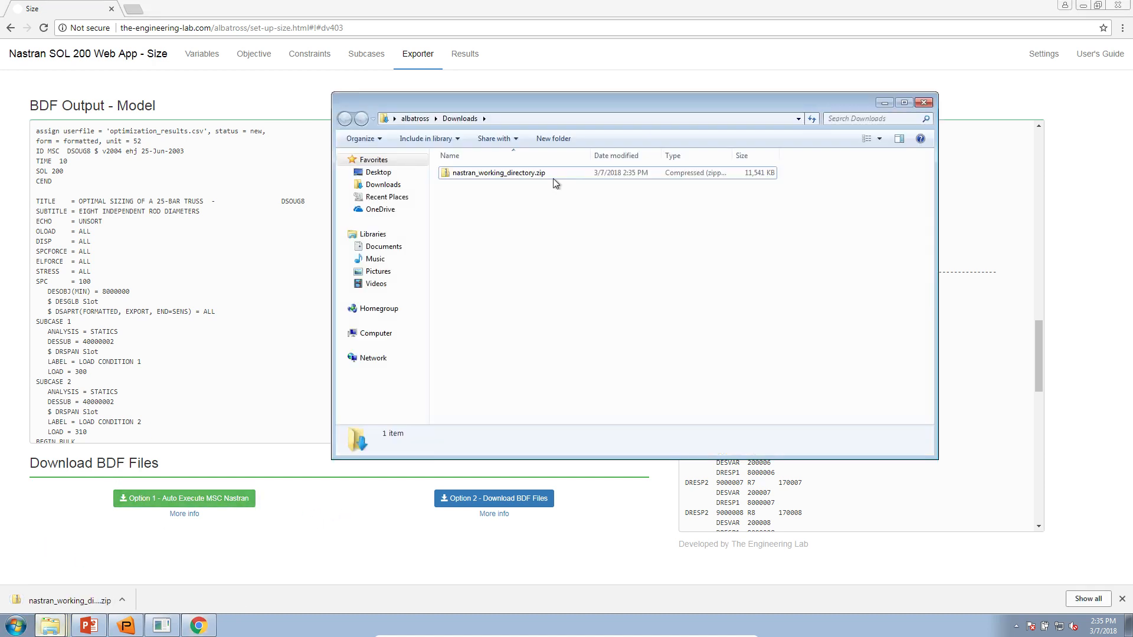
right_click(522, 179)
click(555, 216)
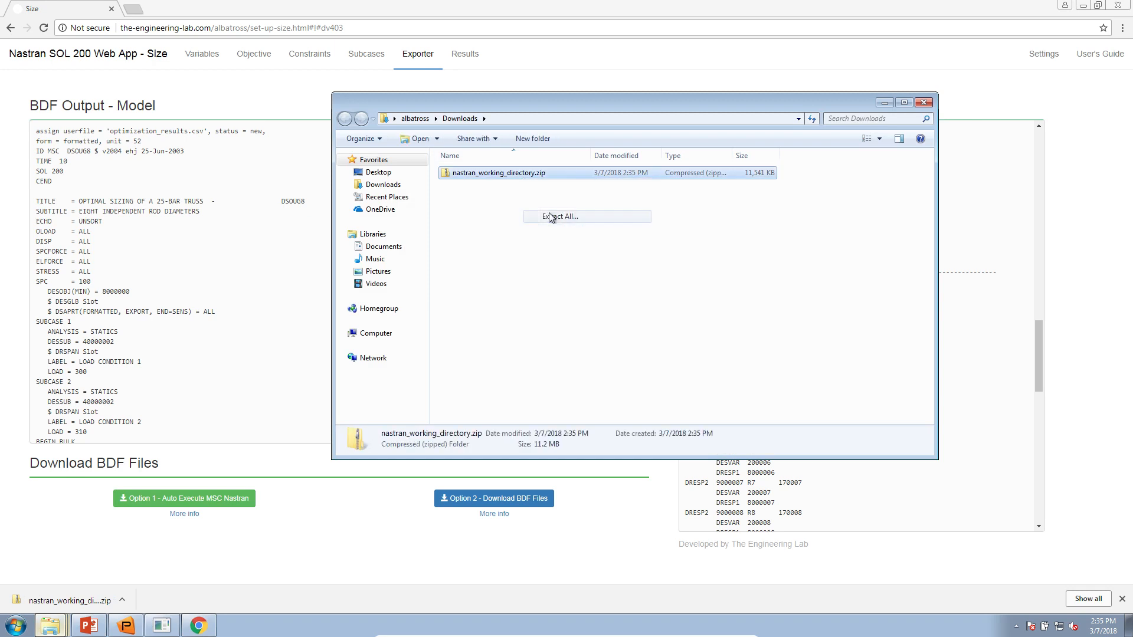
click(679, 425)
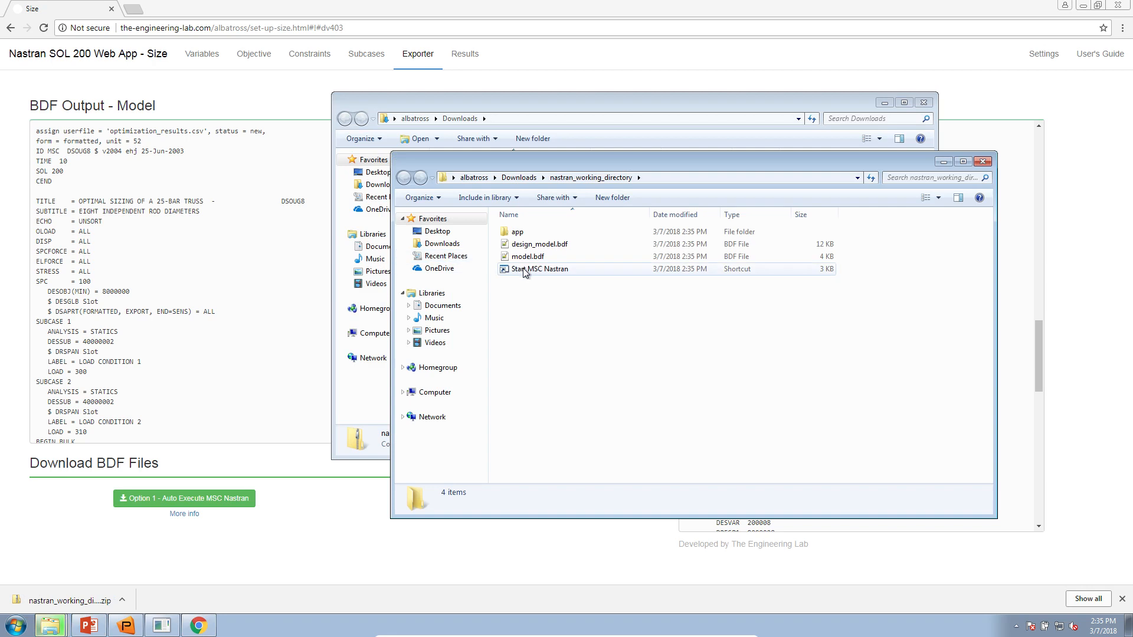
- Launch the Start MSC Nastran shortcut, accepting the security warning, and arrange the windows
click(525, 271)
double_click(535, 275)
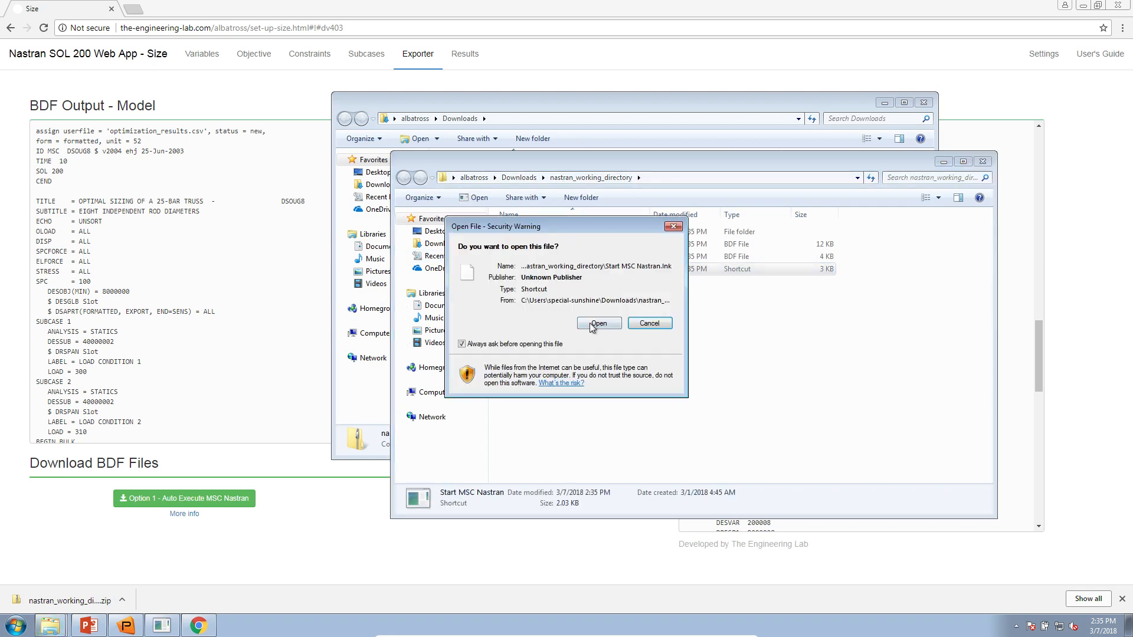
click(590, 324)
drag(581, 165, 477, 177)
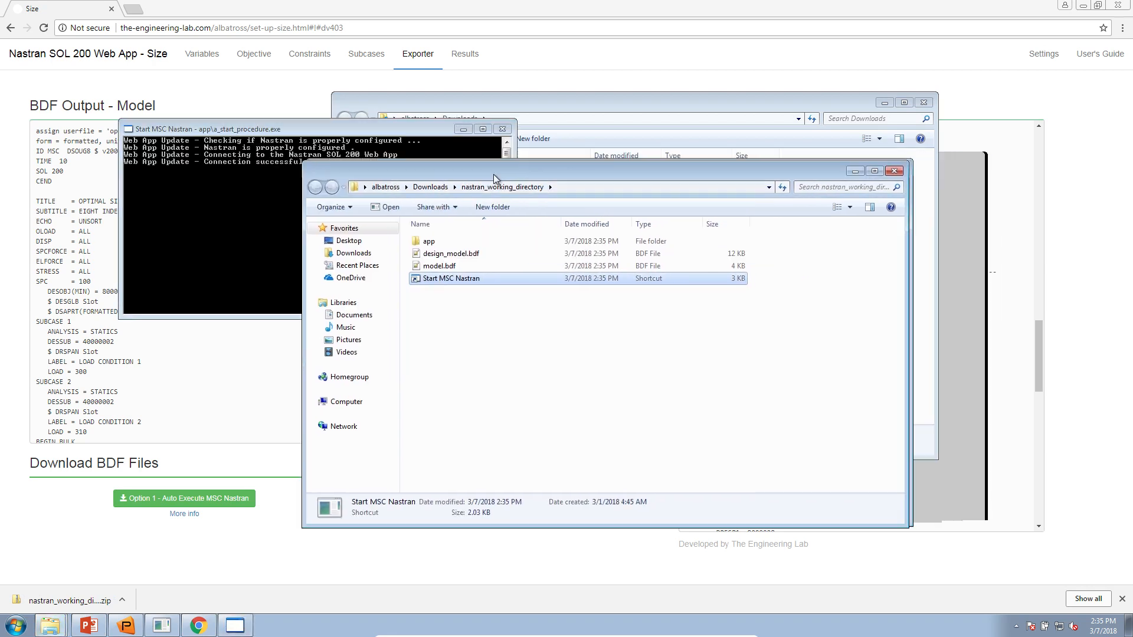
click(494, 10)
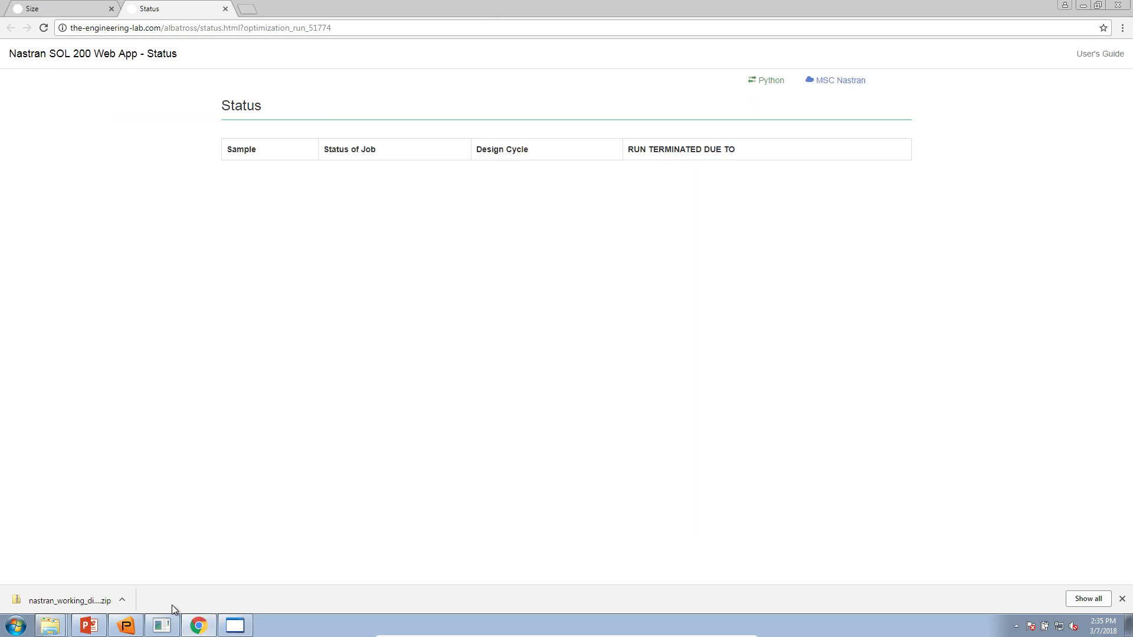
click(204, 624)
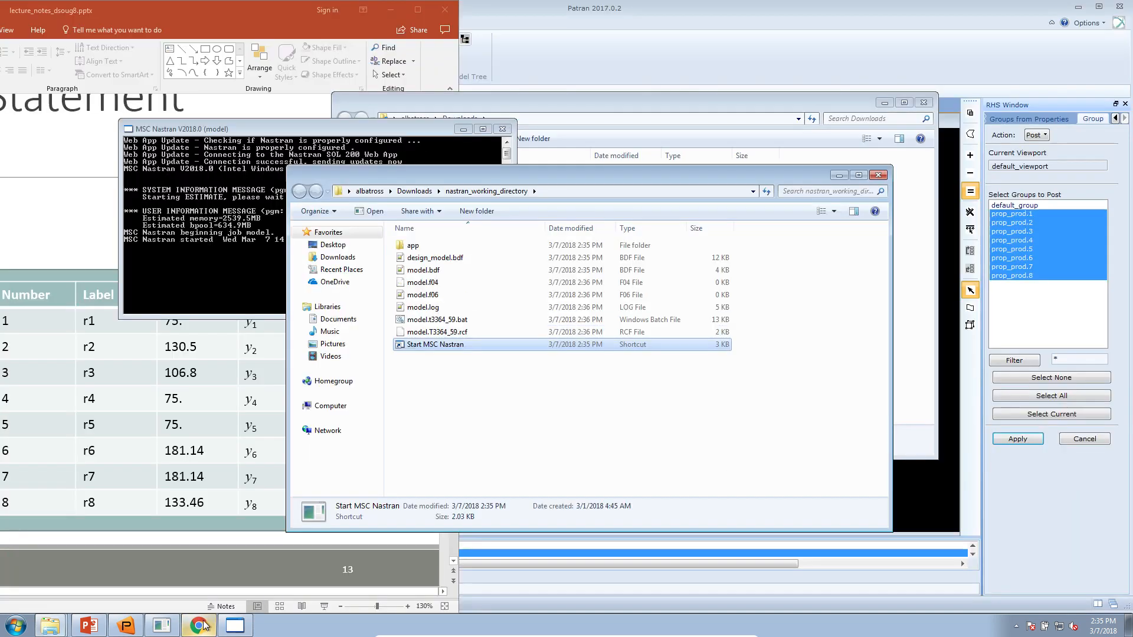
- Open the nastran_working_directory folder and open model.bdf in Notepad++
click(1129, 631)
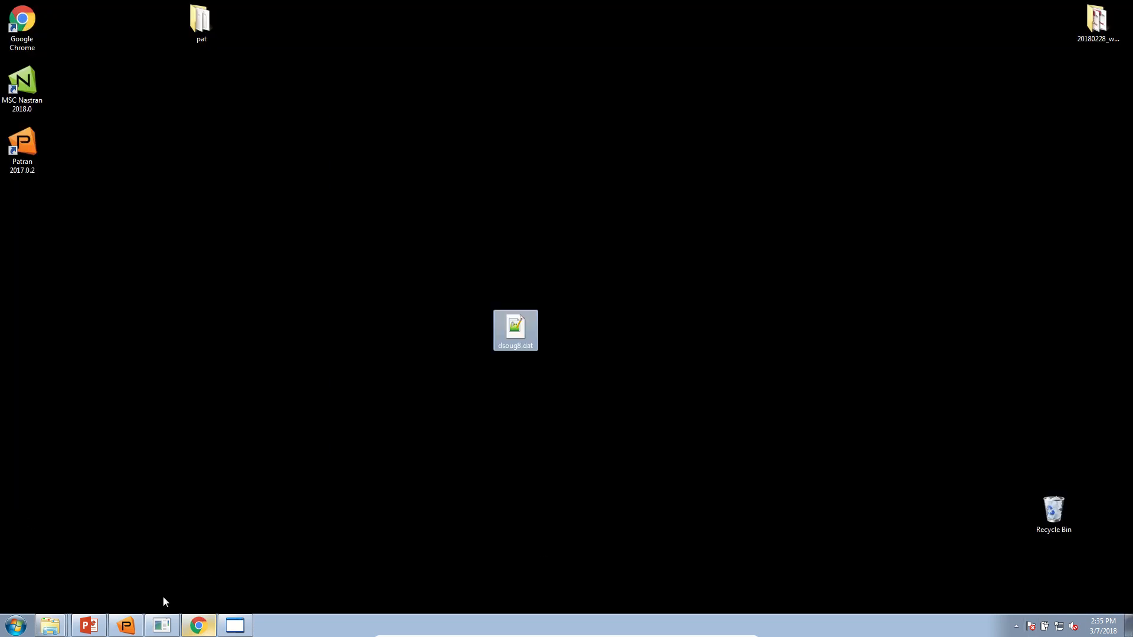
right_click(62, 620)
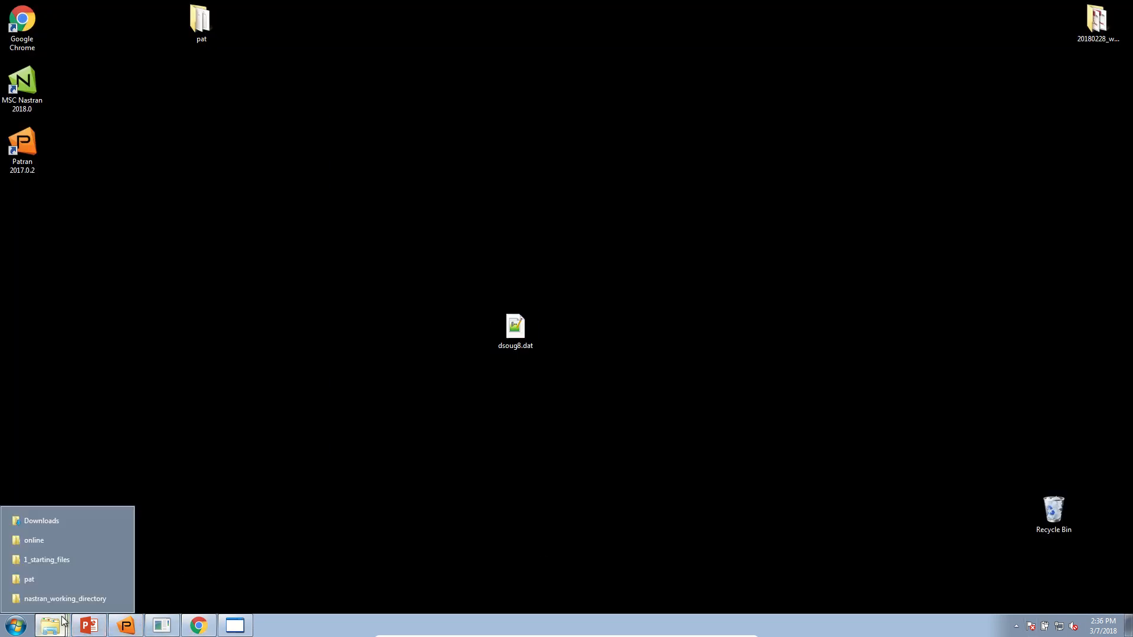
click(65, 598)
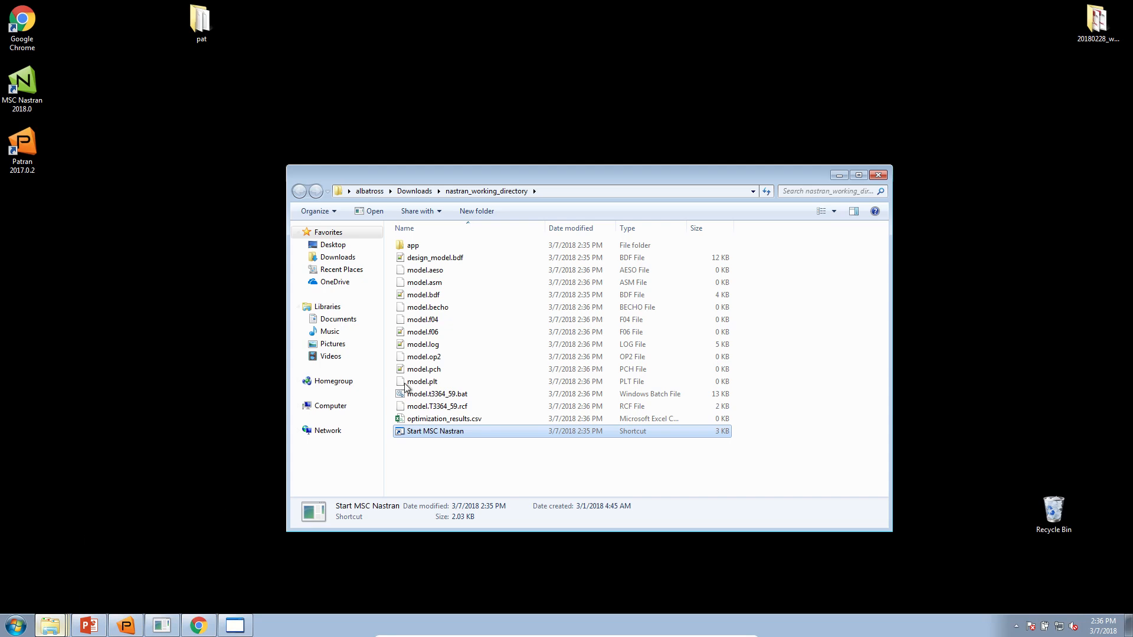
double_click(446, 294)
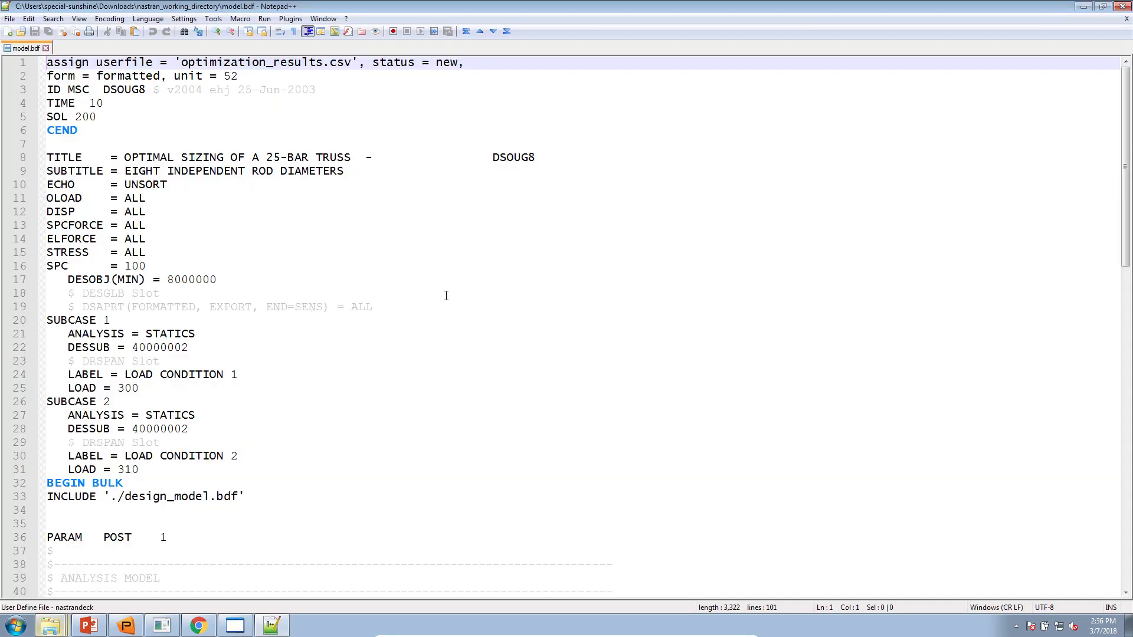
- Minimize the folder and browser windows and move Notepad++ to uncover dsoug8.dat
drag(343, 8, 766, 108)
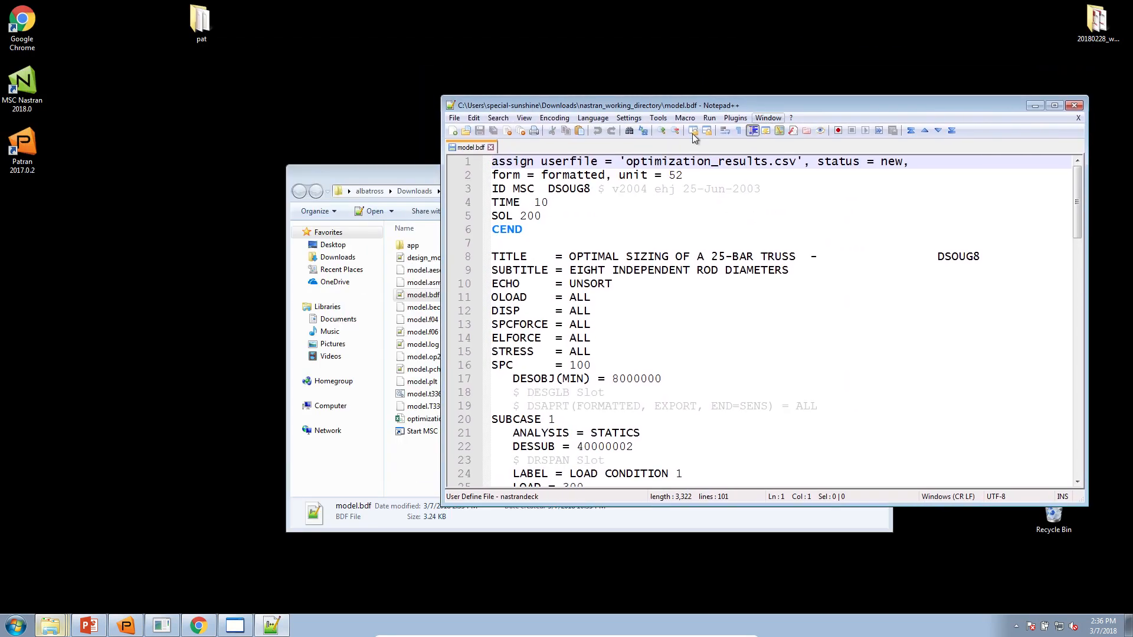
click(420, 173)
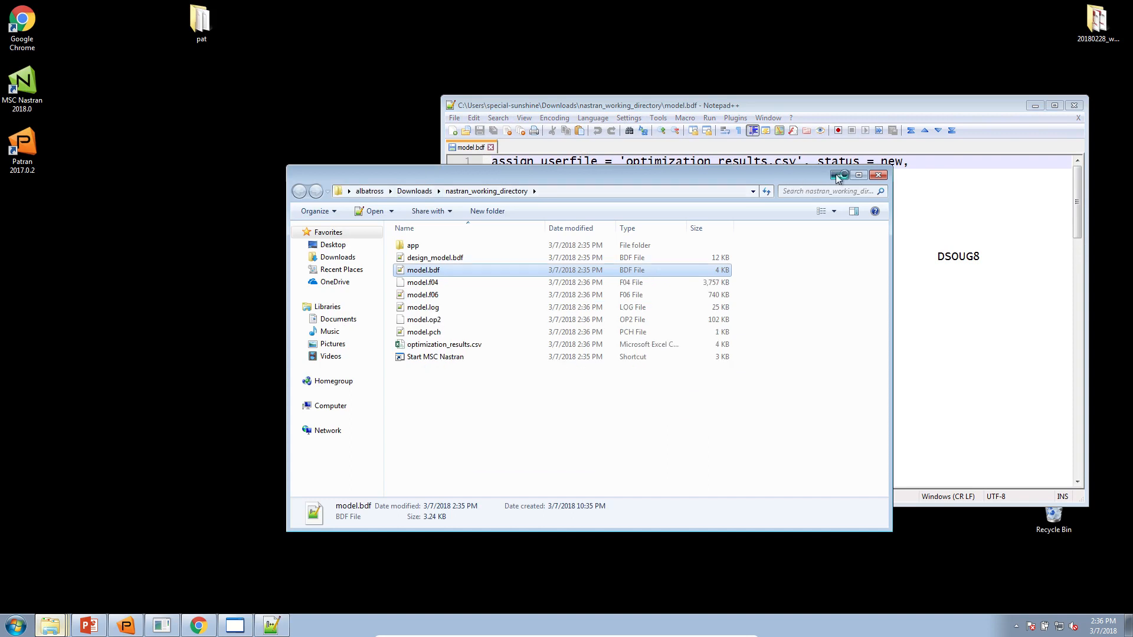
click(838, 174)
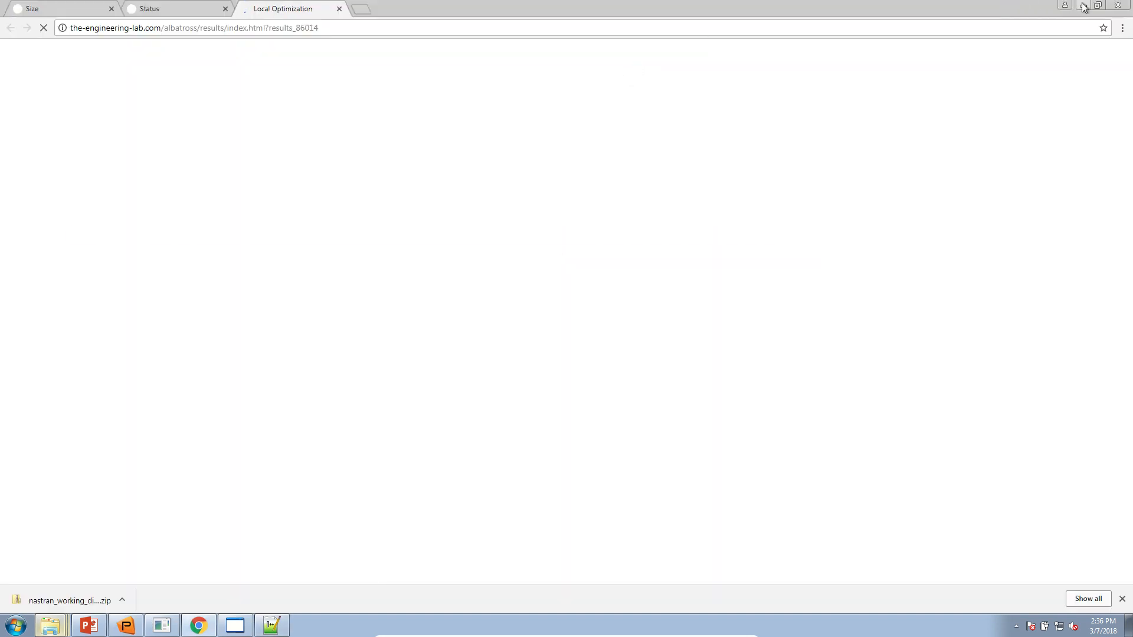
click(1083, 5)
drag(773, 107, 395, 380)
- Open dsoug8.dat and compare its SOL 101 line with model.bdf's SOL 200 line
double_click(515, 327)
double_click(503, 378)
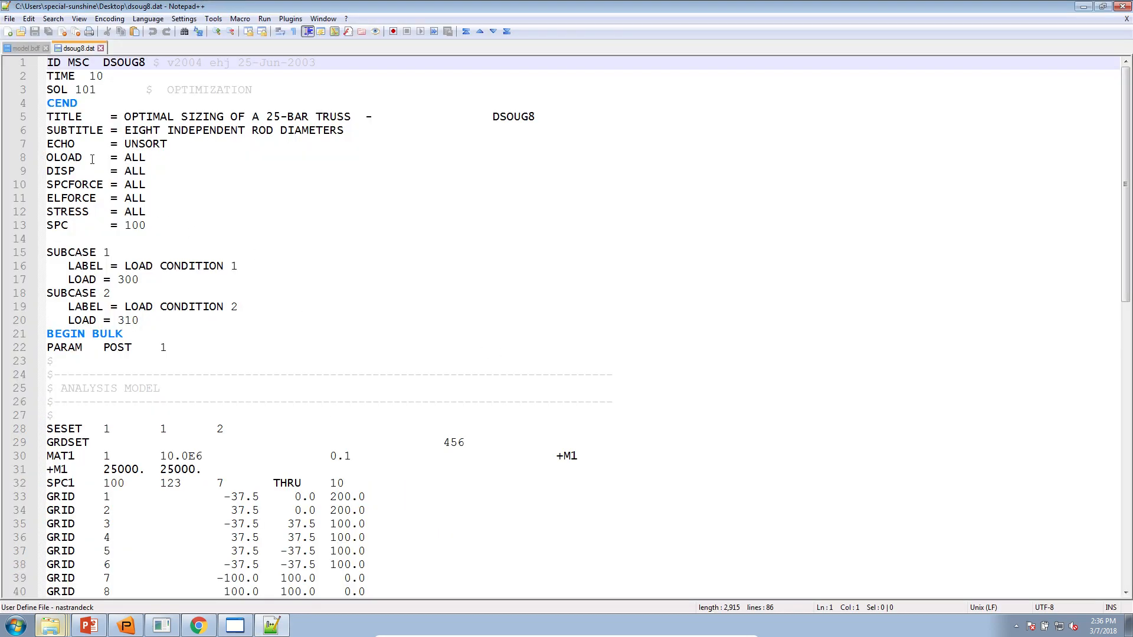
drag(96, 90, 47, 89)
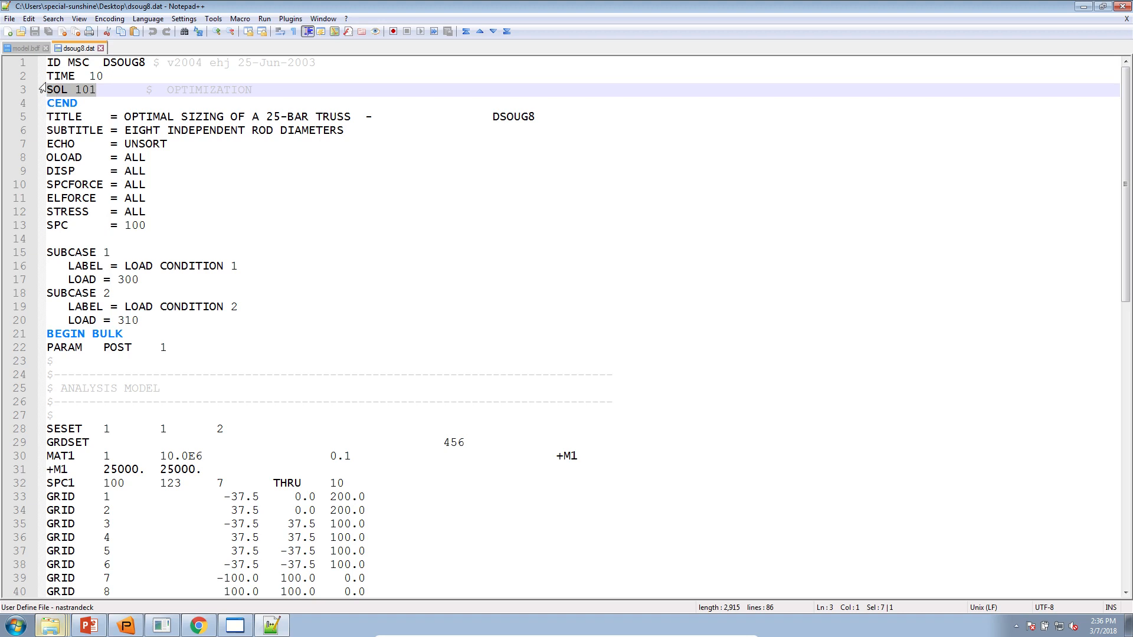
click(25, 48)
drag(98, 116, 38, 117)
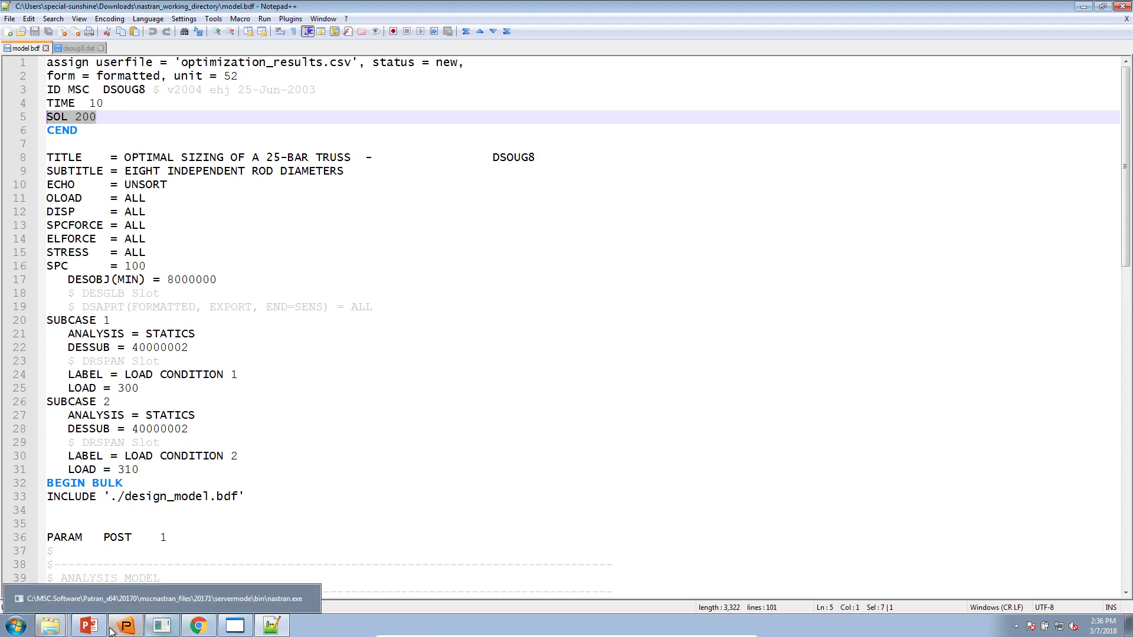
- Open design_model.bdf from nastran_working_directory and scroll through its entries
right_click(50, 625)
click(61, 598)
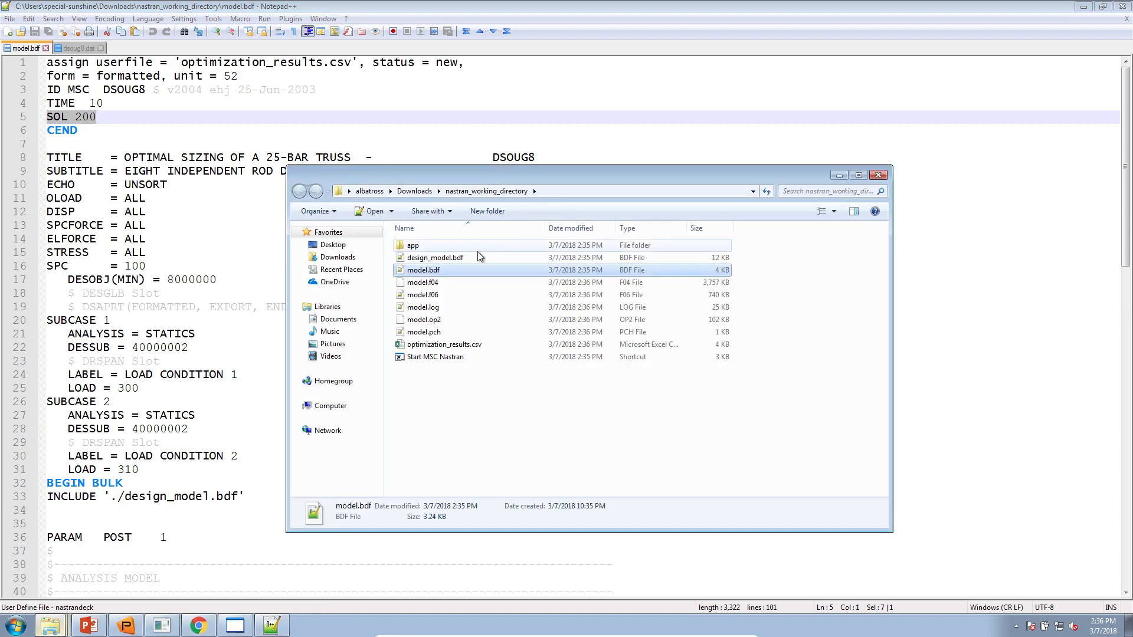
click(451, 258)
double_click(449, 263)
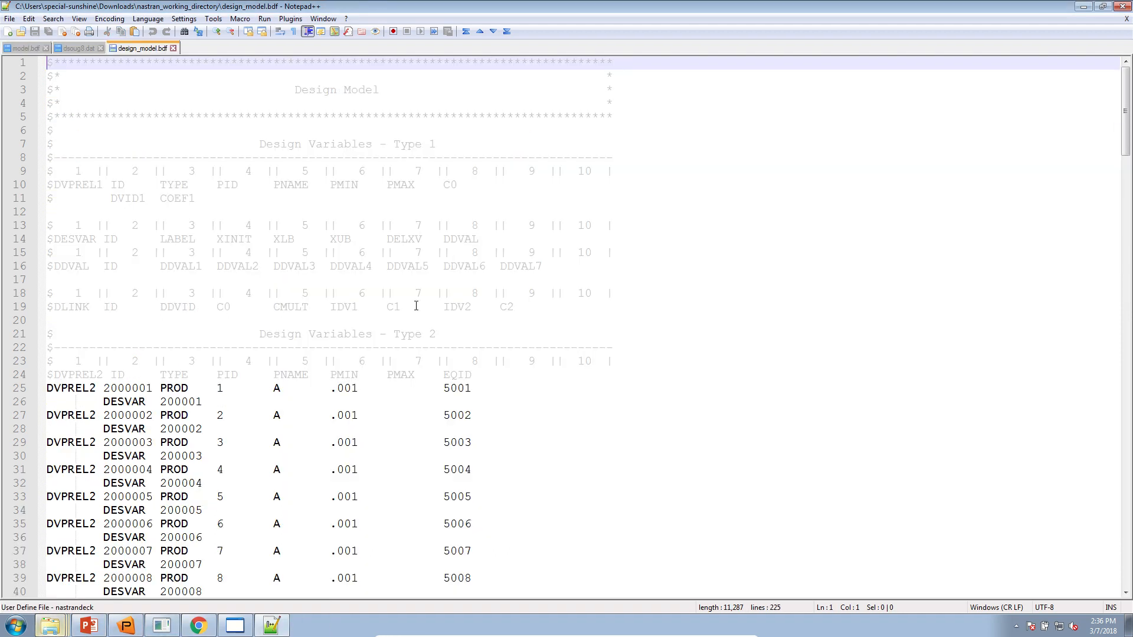
scroll(295, 426, down, 4)
drag(277, 512, 48, 212)
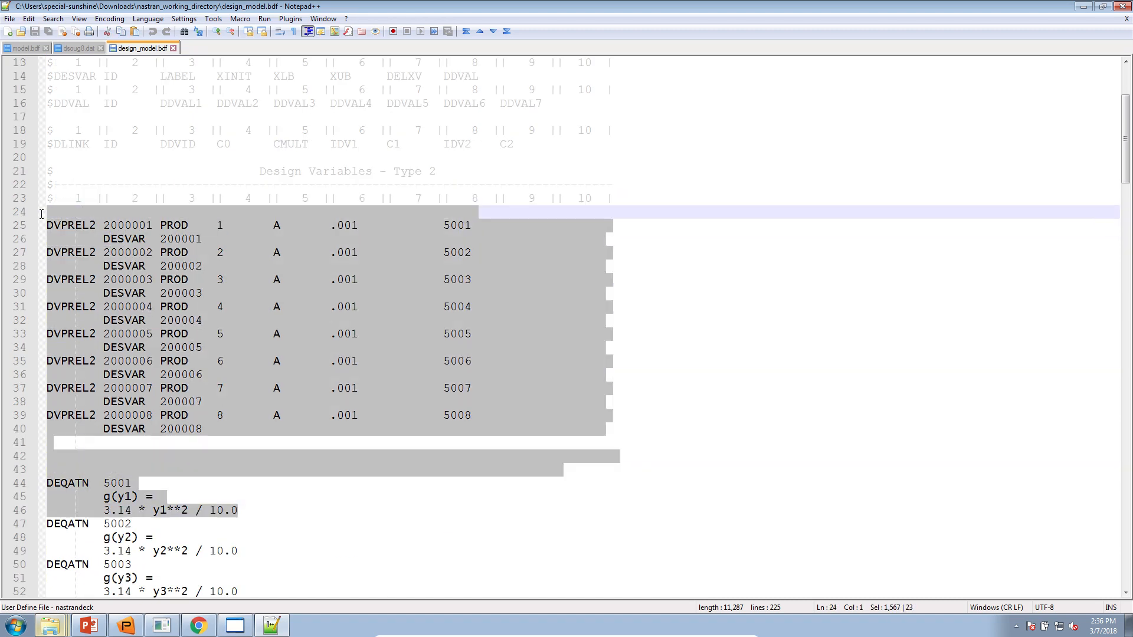
scroll(100, 281, down, 9)
scroll(115, 293, down, 9)
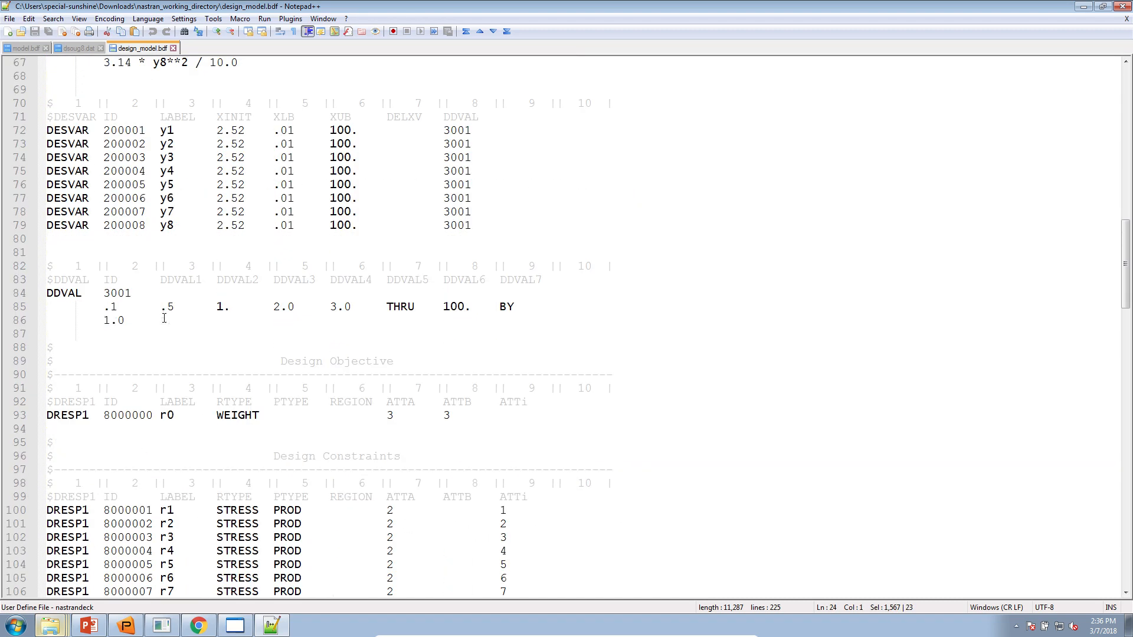
- Review design_model.bdf's design objective and constraint entries, then minimize Notepad++
click(181, 420)
scroll(181, 420, down, 4)
drag(183, 348, 286, 483)
scroll(271, 443, down, 5)
click(286, 483)
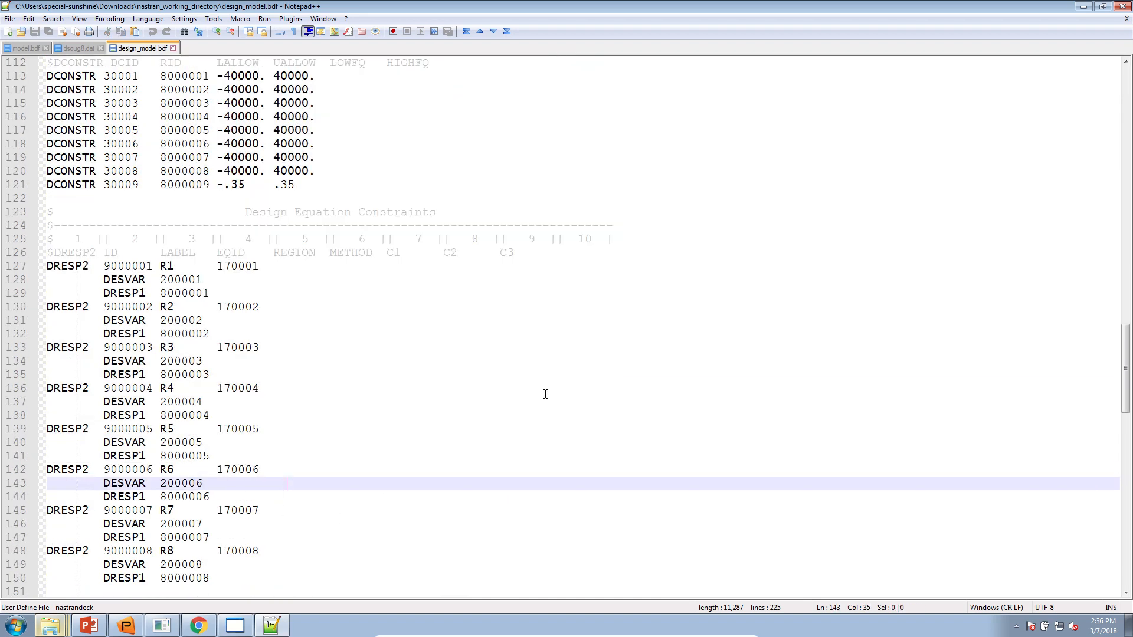
click(1084, 6)
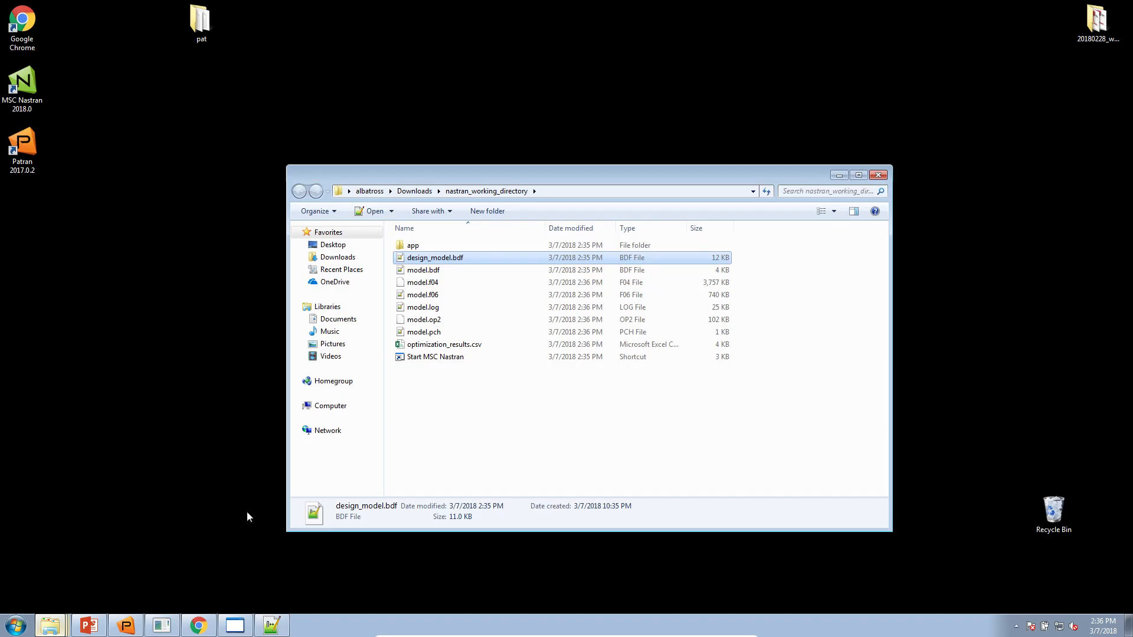
- Check the Local Optimization Results termination message and the Objective plot's cycle-15 point
click(198, 625)
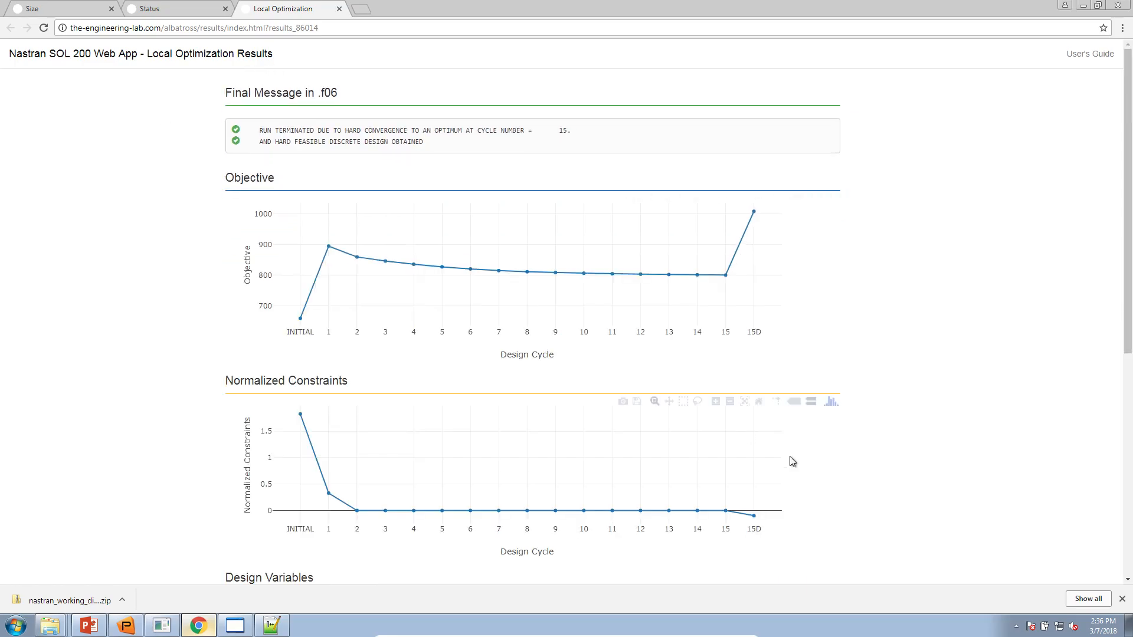
click(1121, 599)
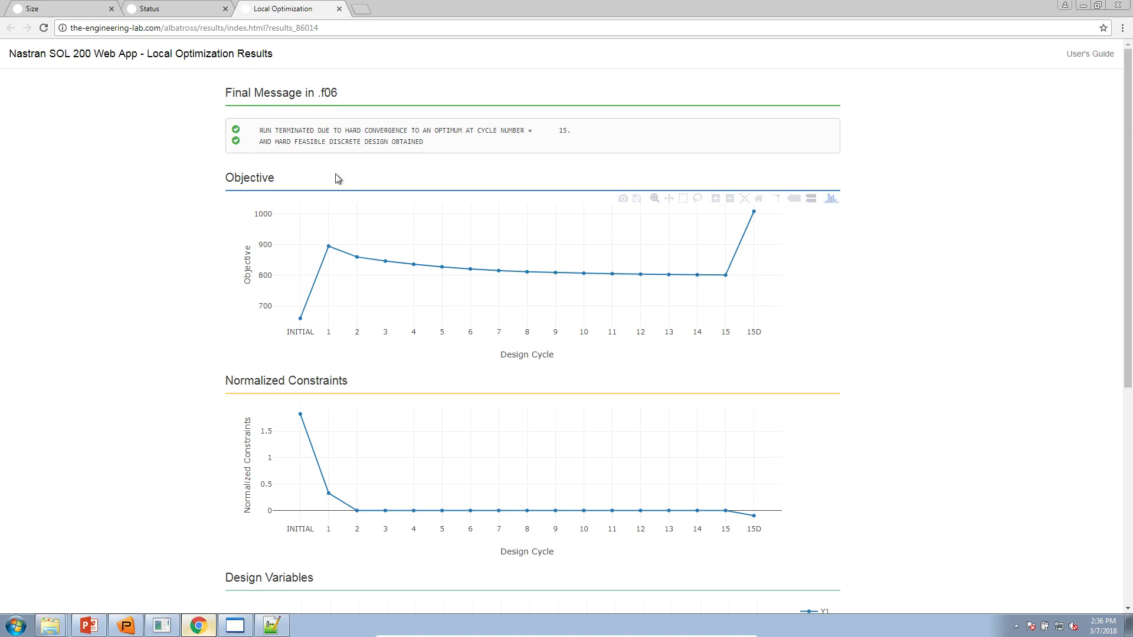
drag(430, 143, 249, 125)
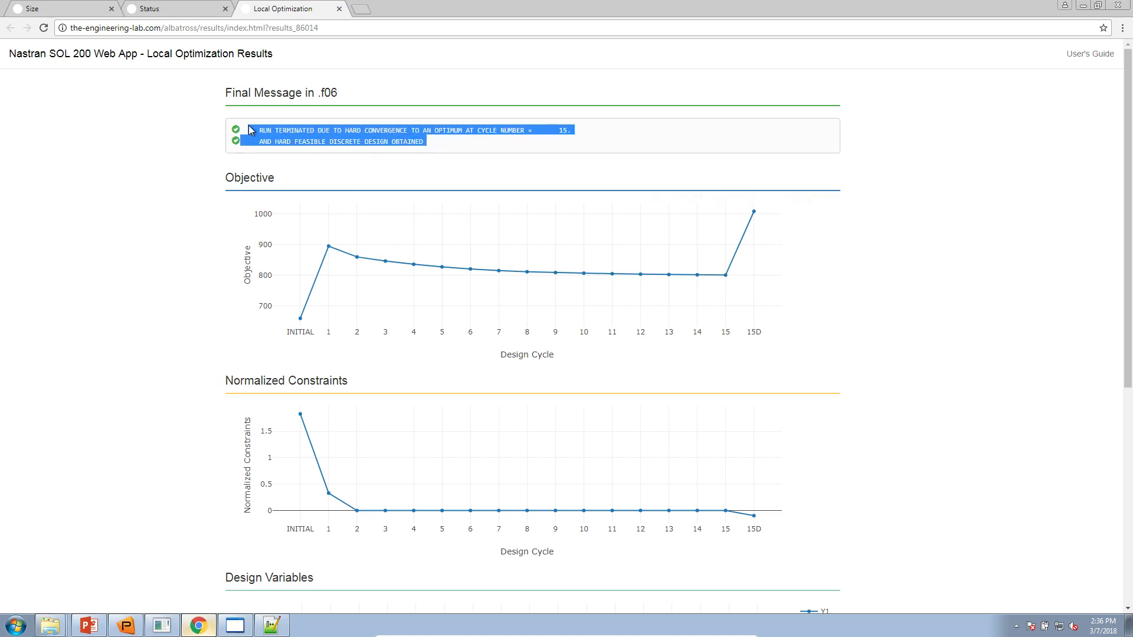
click(247, 126)
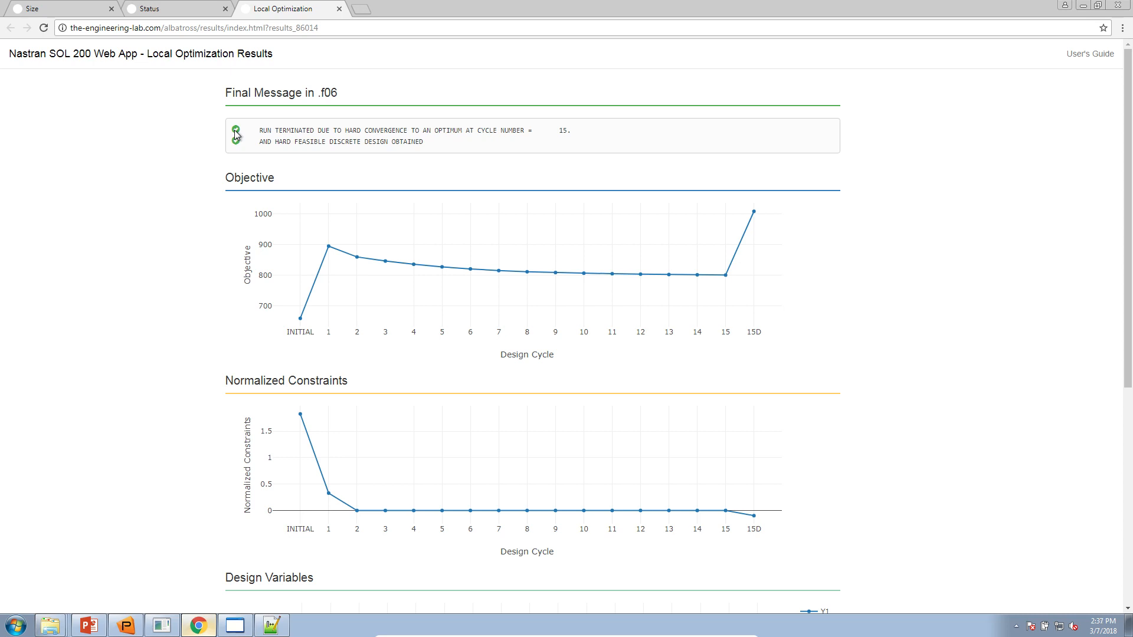
mouse_move(301, 315)
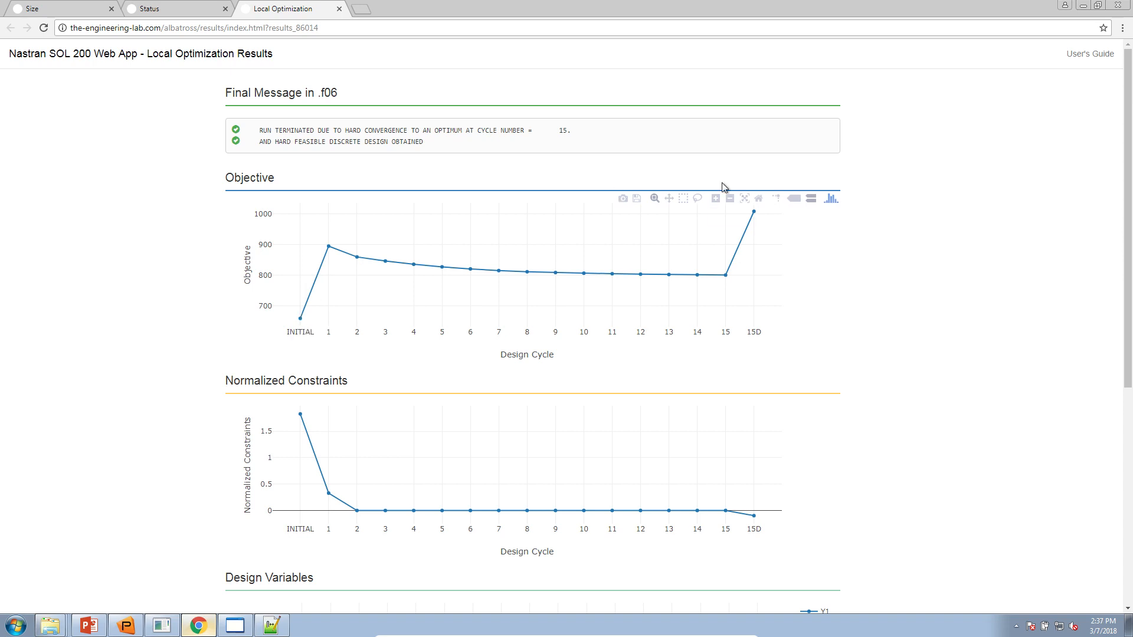
mouse_move(725, 275)
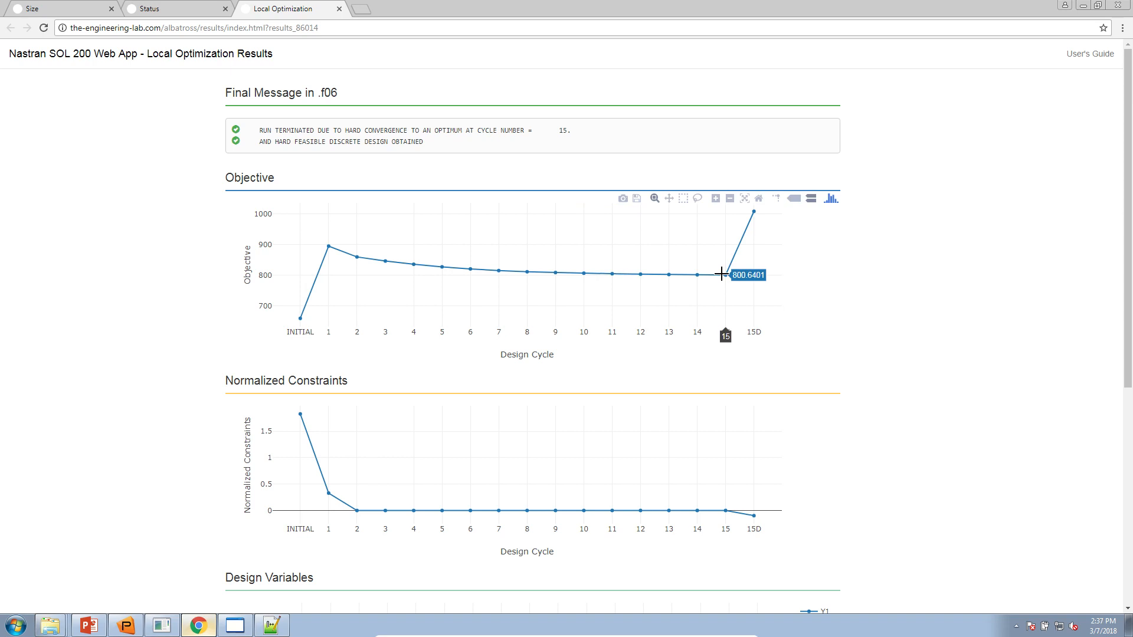
scroll(836, 325, down, 3)
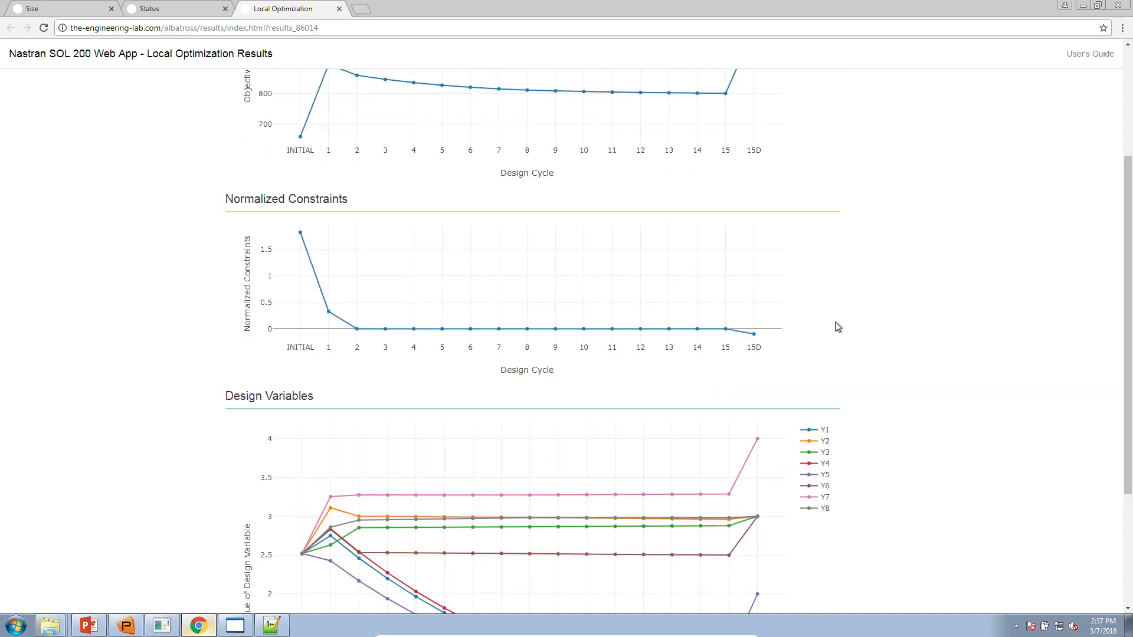
scroll(838, 327, down, 3)
mouse_move(303, 367)
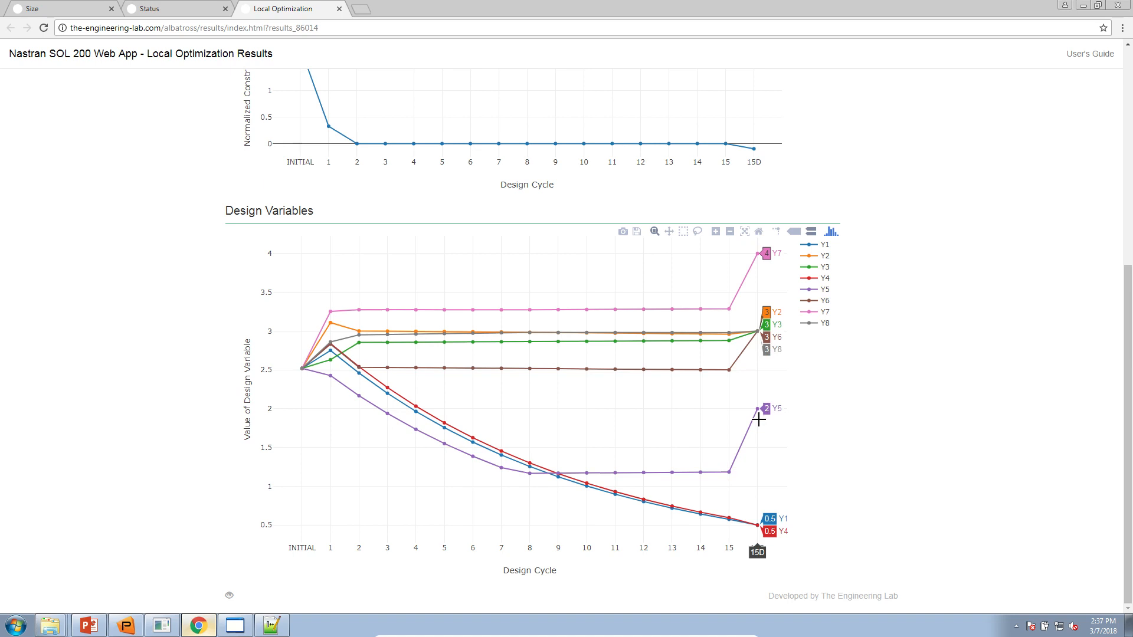
scroll(913, 473, up, 6)
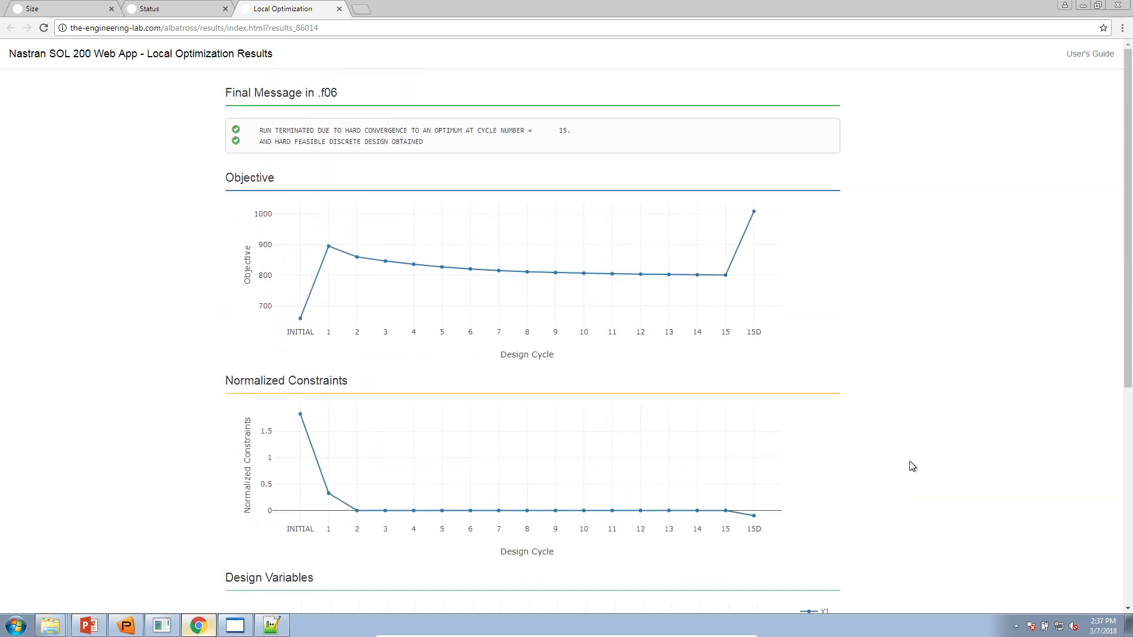
mouse_move(754, 214)
scroll(887, 409, down, 5)
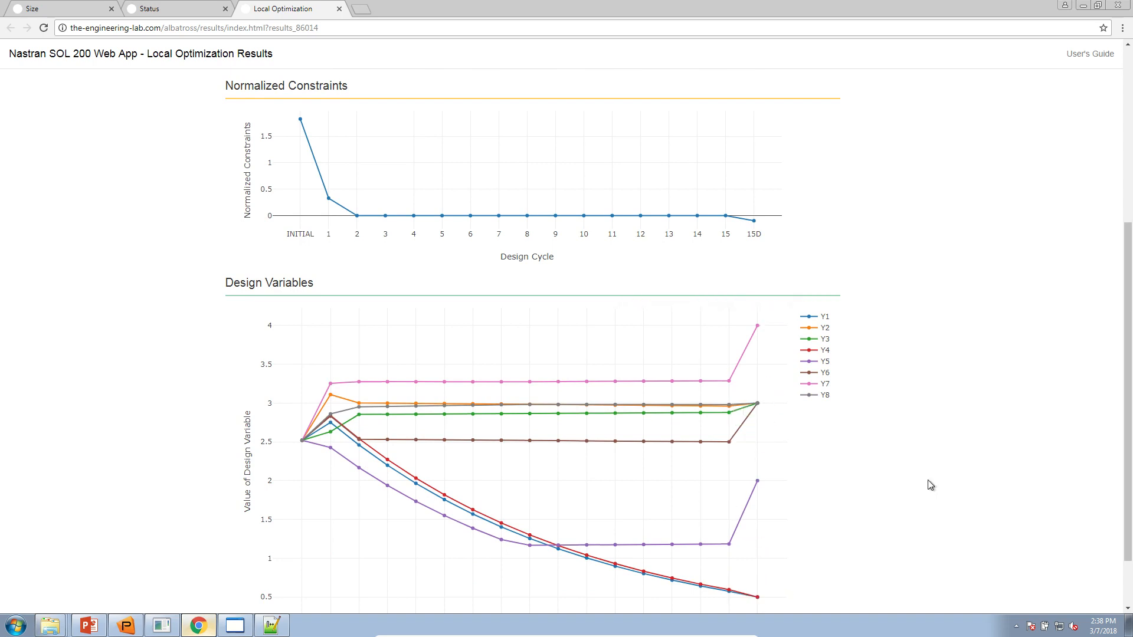
- Highlight the 'hard convergence at cycle 15' and 'hard feasible discrete design obtained' final message lines
scroll(931, 485, up, 5)
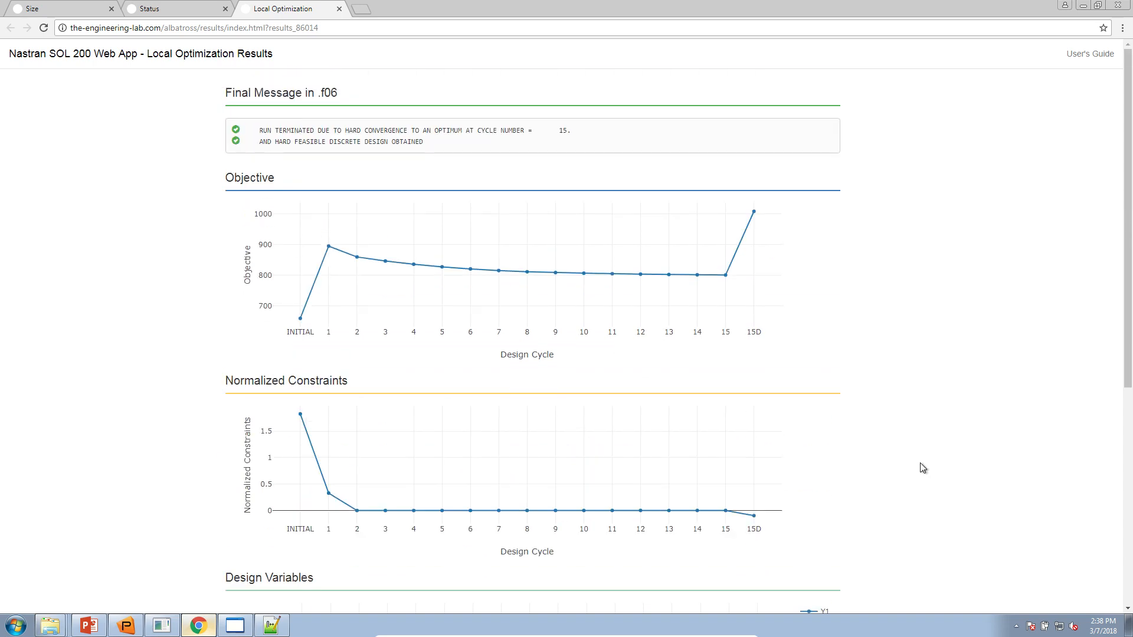
triple_click(355, 131)
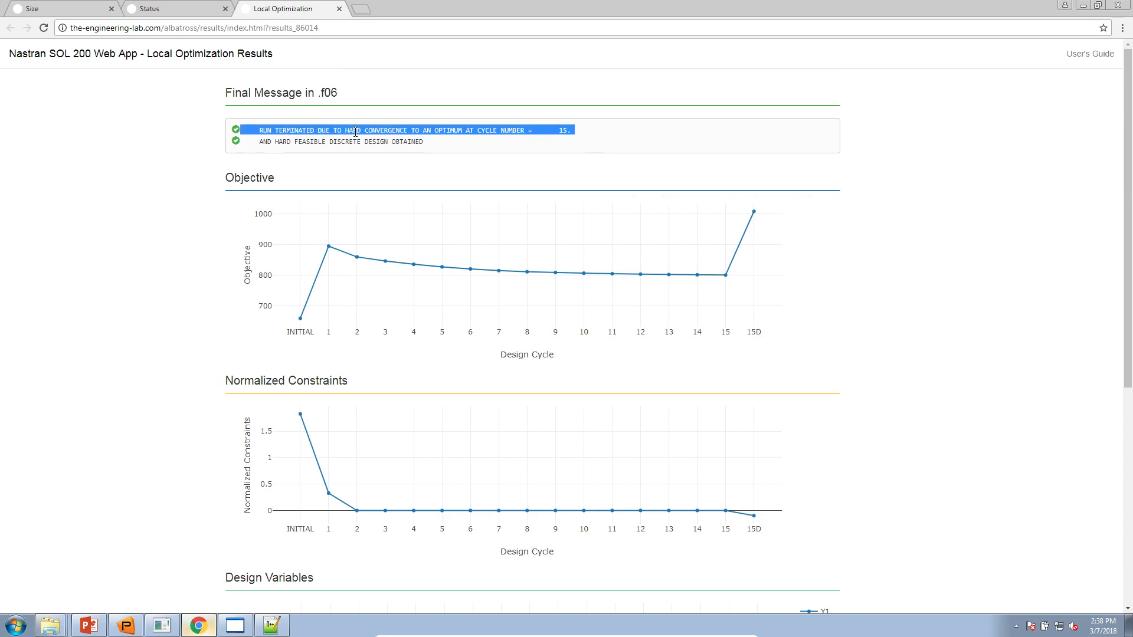
mouse_move(577, 260)
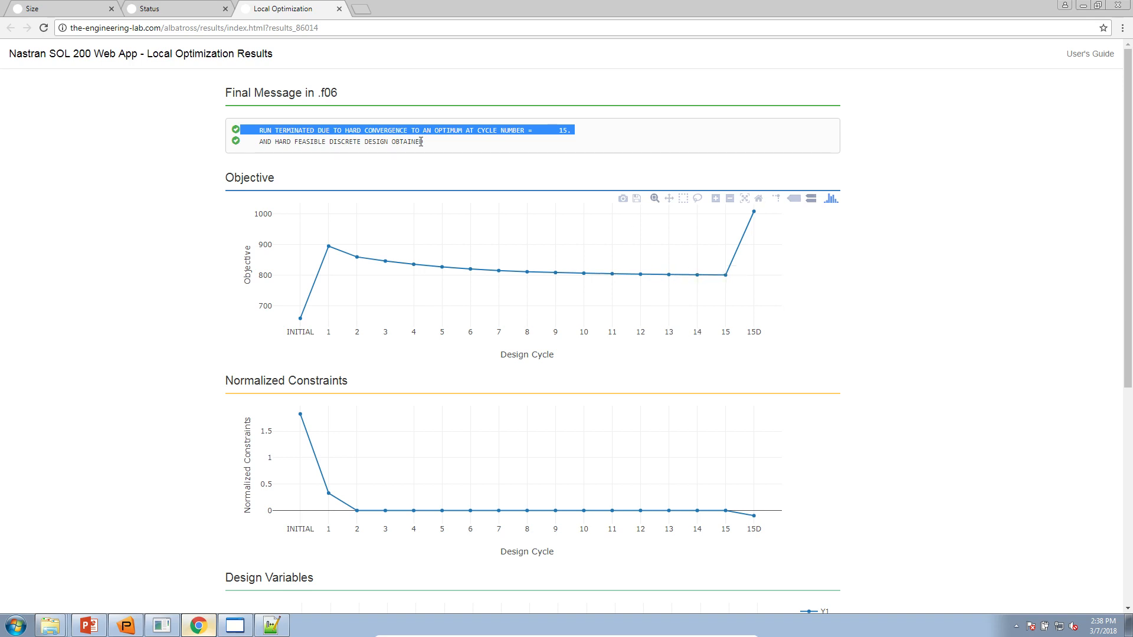
triple_click(380, 143)
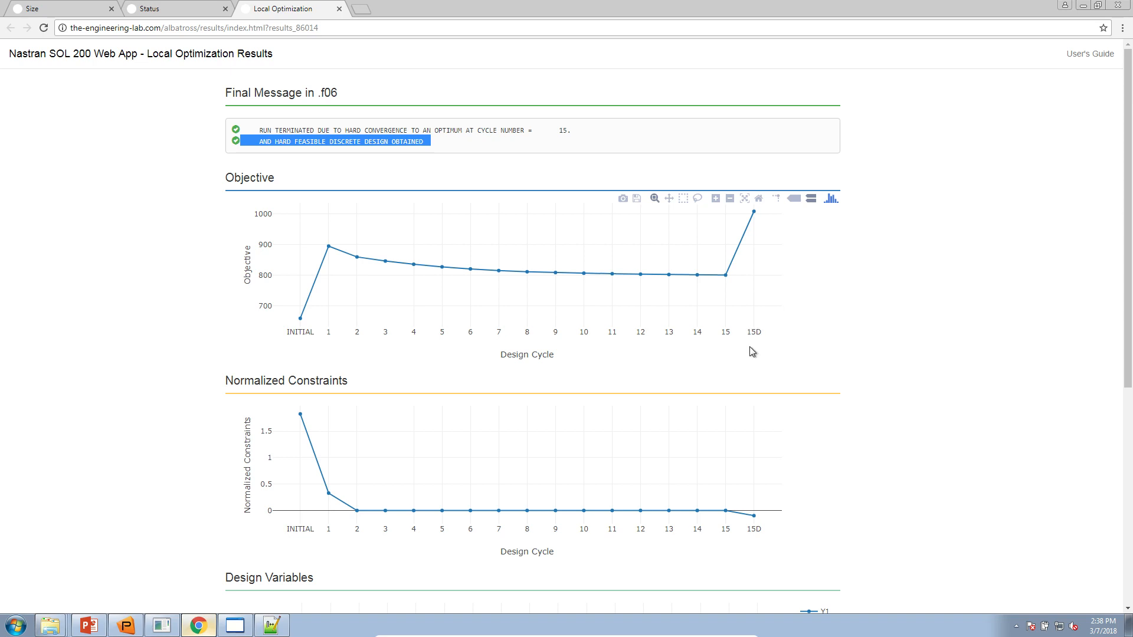
scroll(841, 384, down, 3)
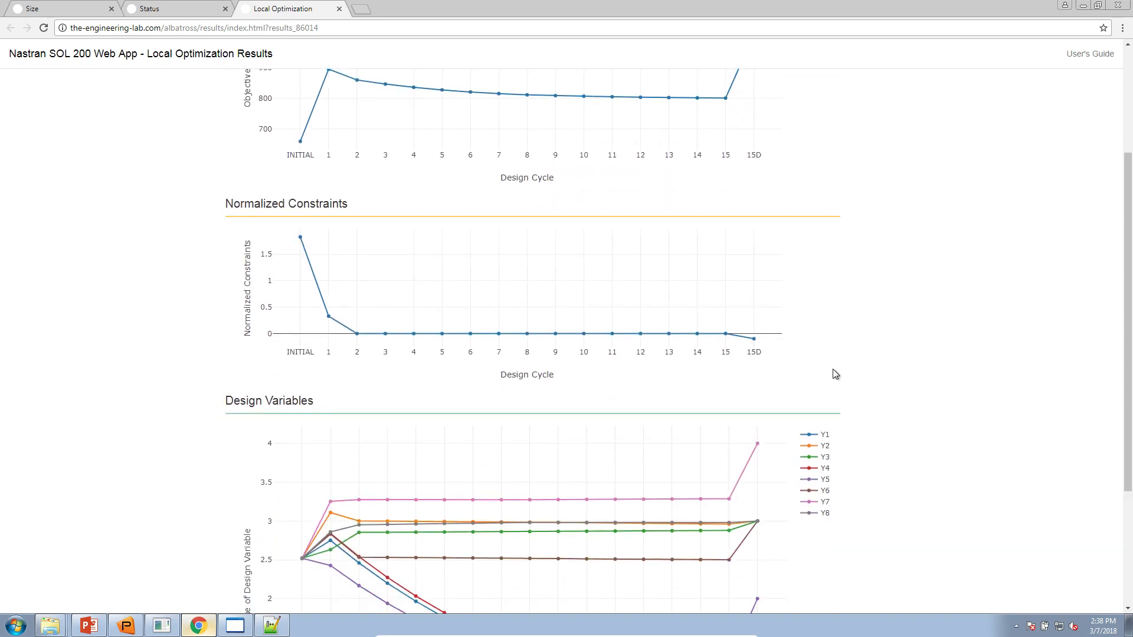
triple_click(264, 204)
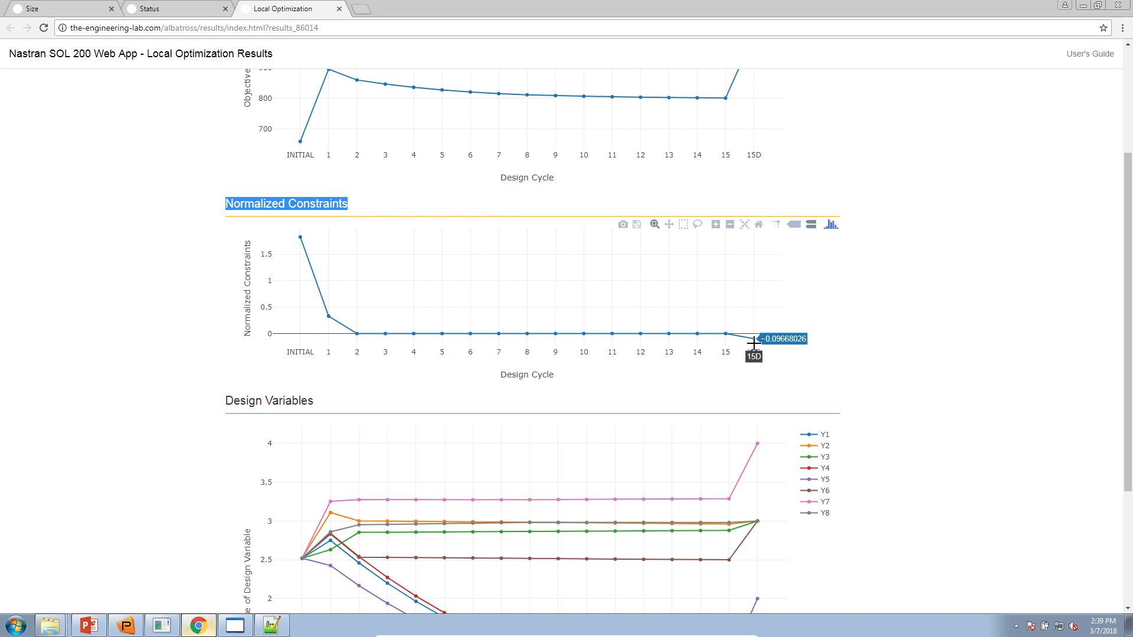
scroll(754, 342, up, 1)
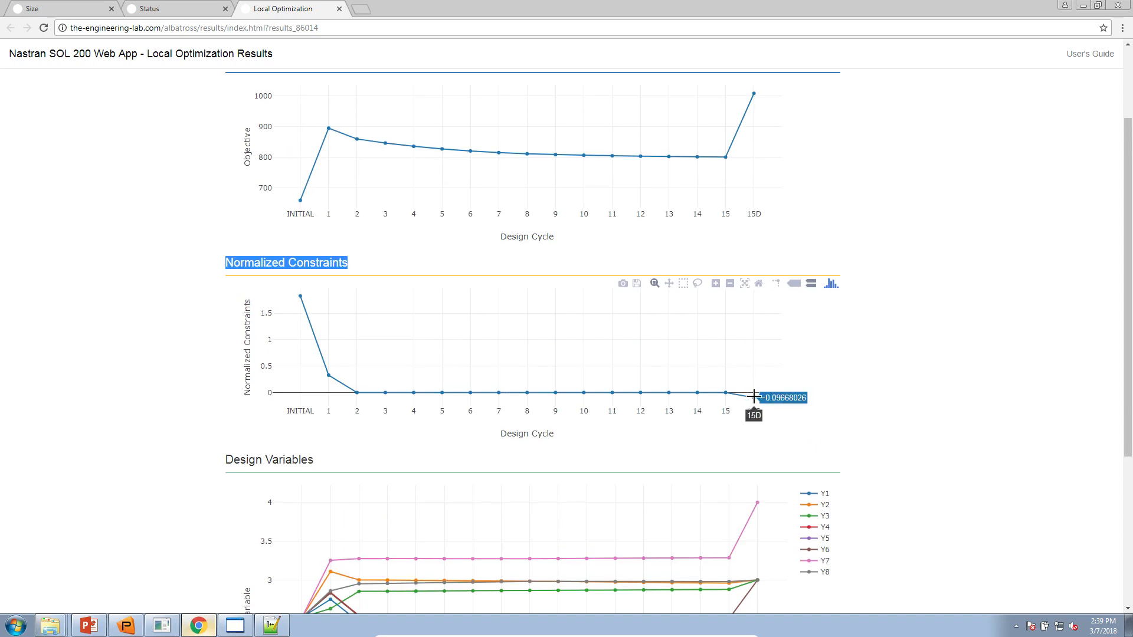
scroll(751, 407, up, 2)
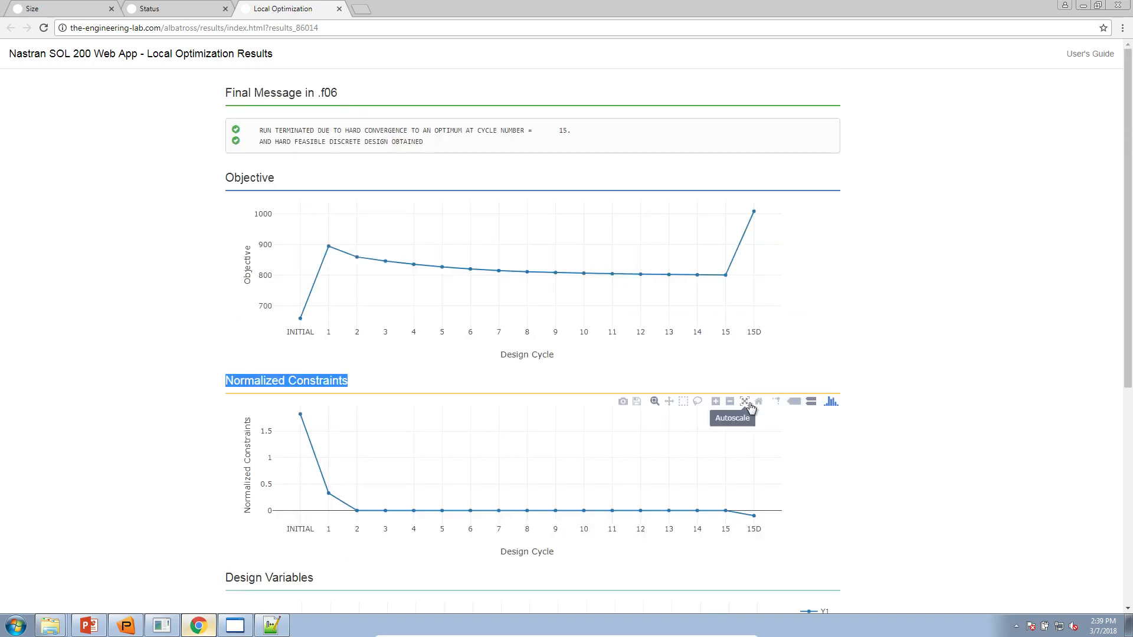
triple_click(327, 140)
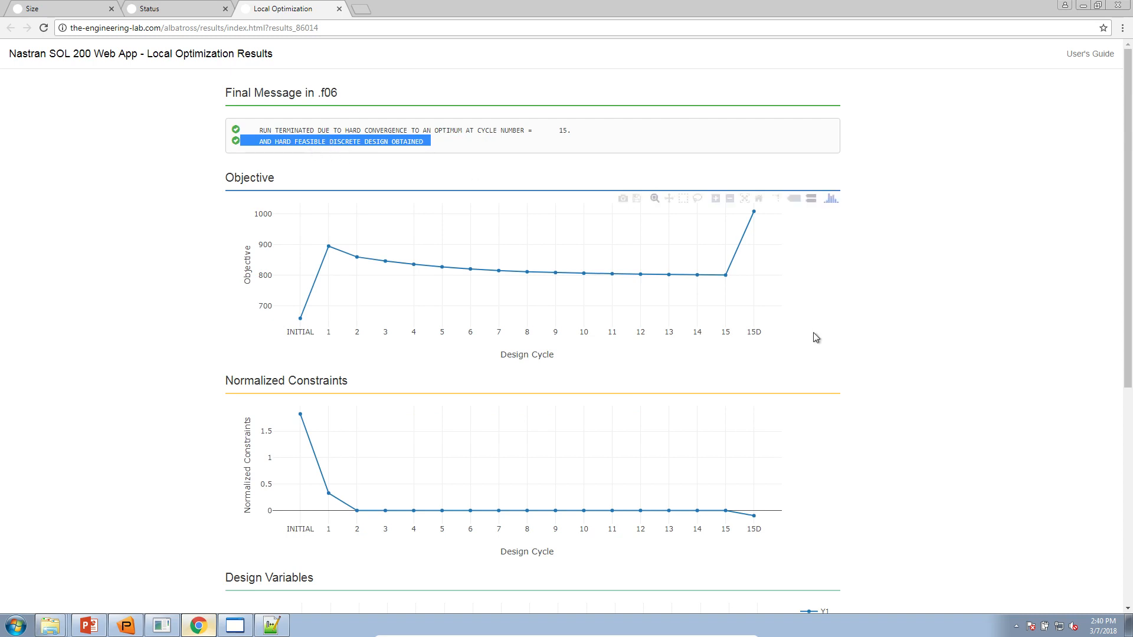
scroll(814, 333, down, 4)
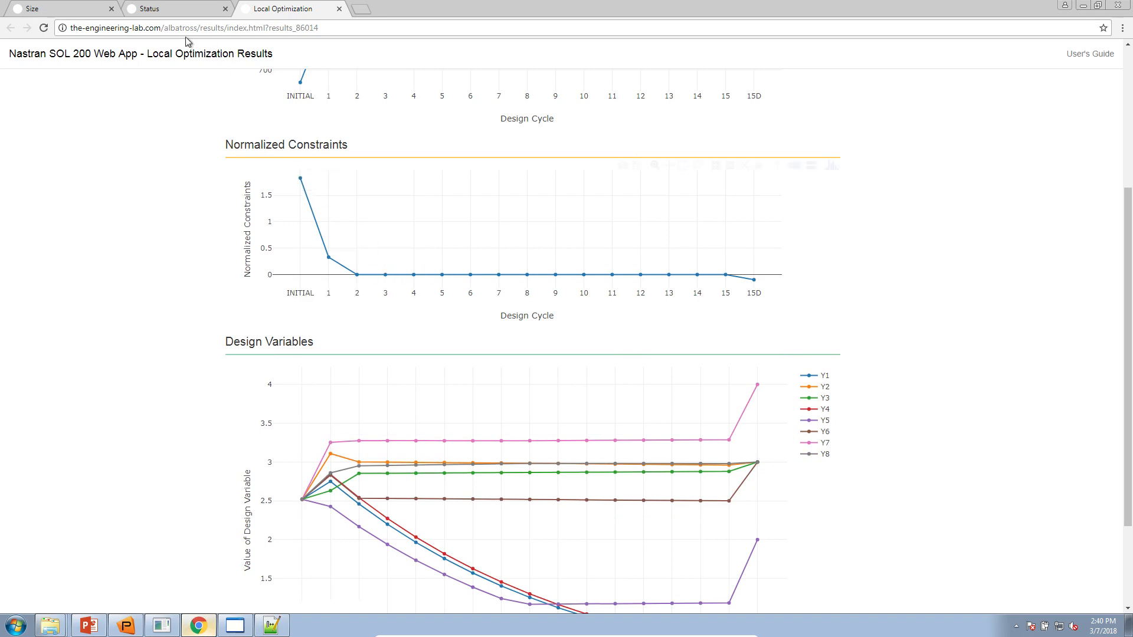
- Show 10 rows per page in both Size constraint tables, checking the results tab in between
click(82, 9)
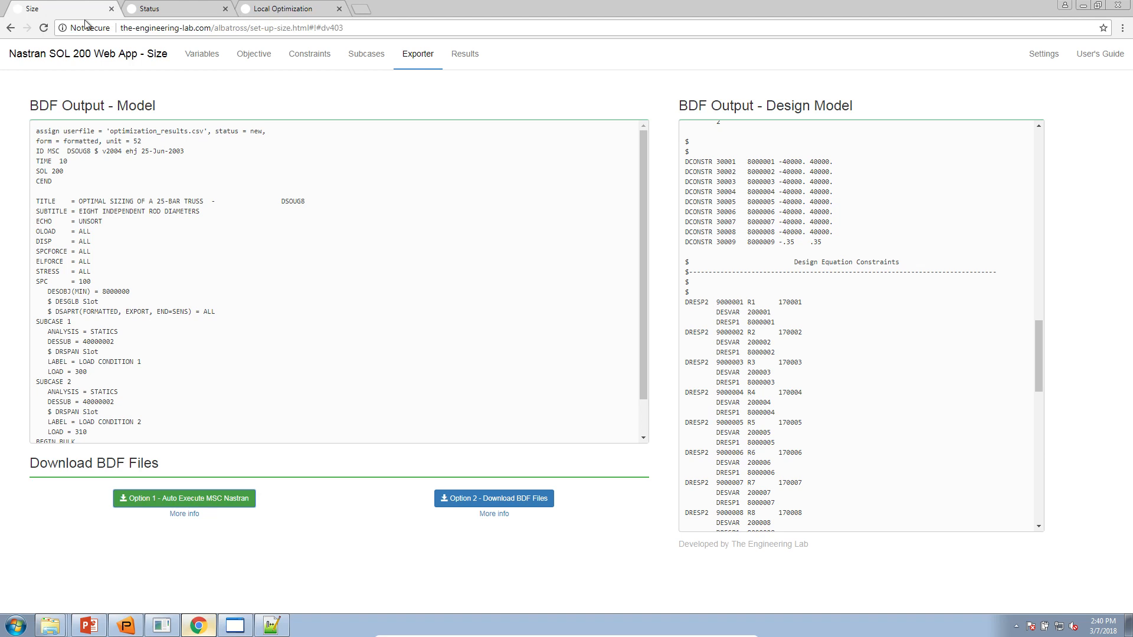
click(291, 59)
scroll(494, 431, down, 4)
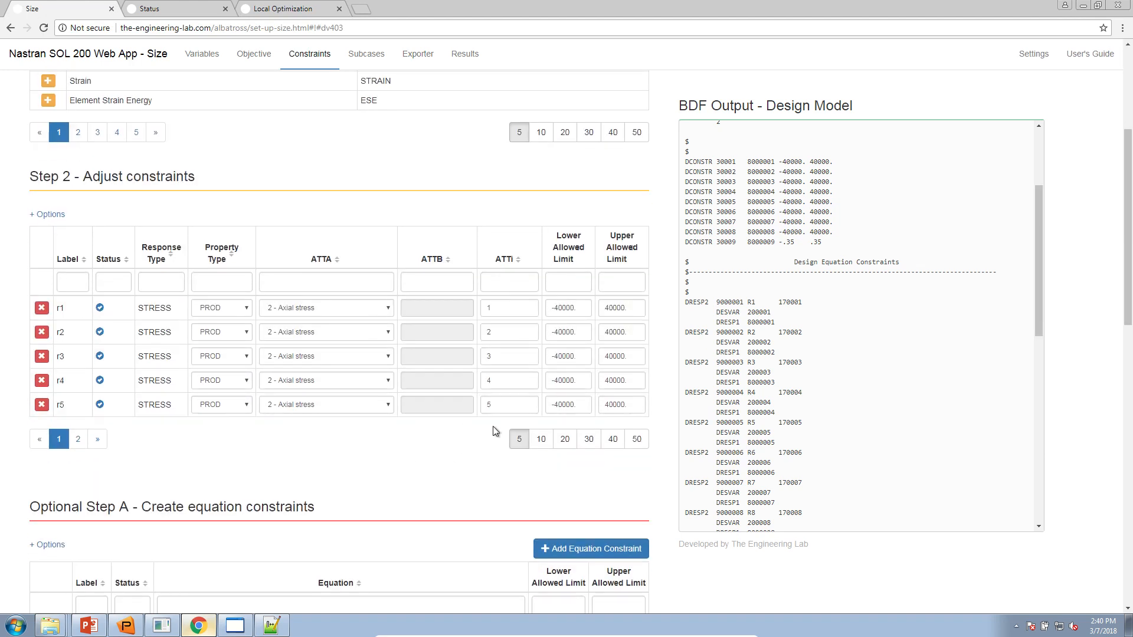
click(540, 438)
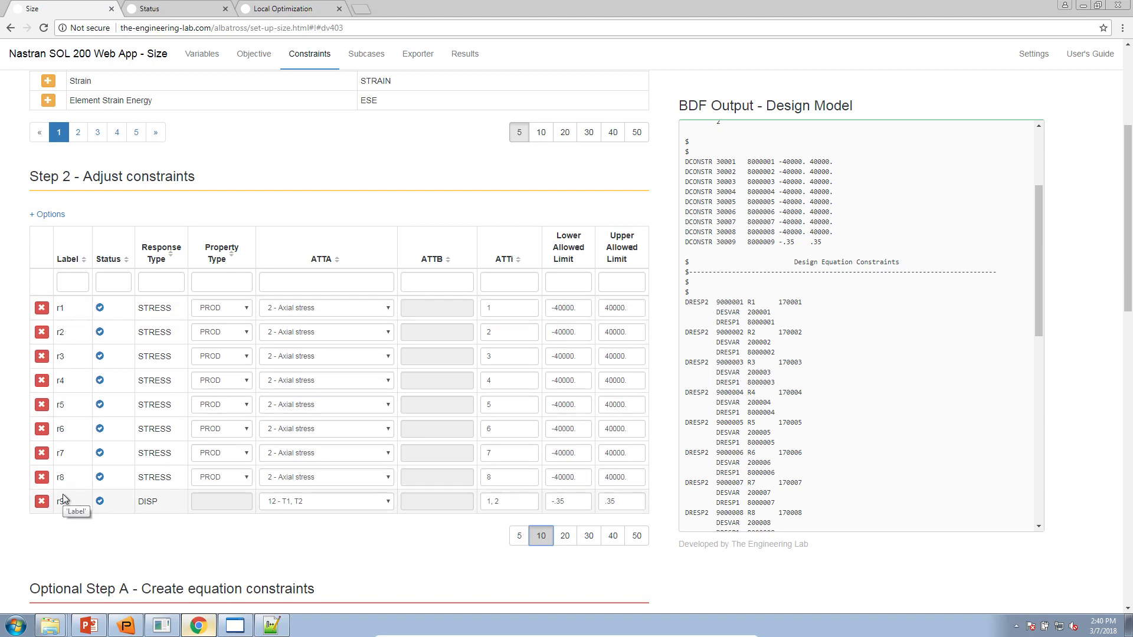
scroll(62, 494, down, 5)
scroll(63, 494, down, 2)
click(544, 433)
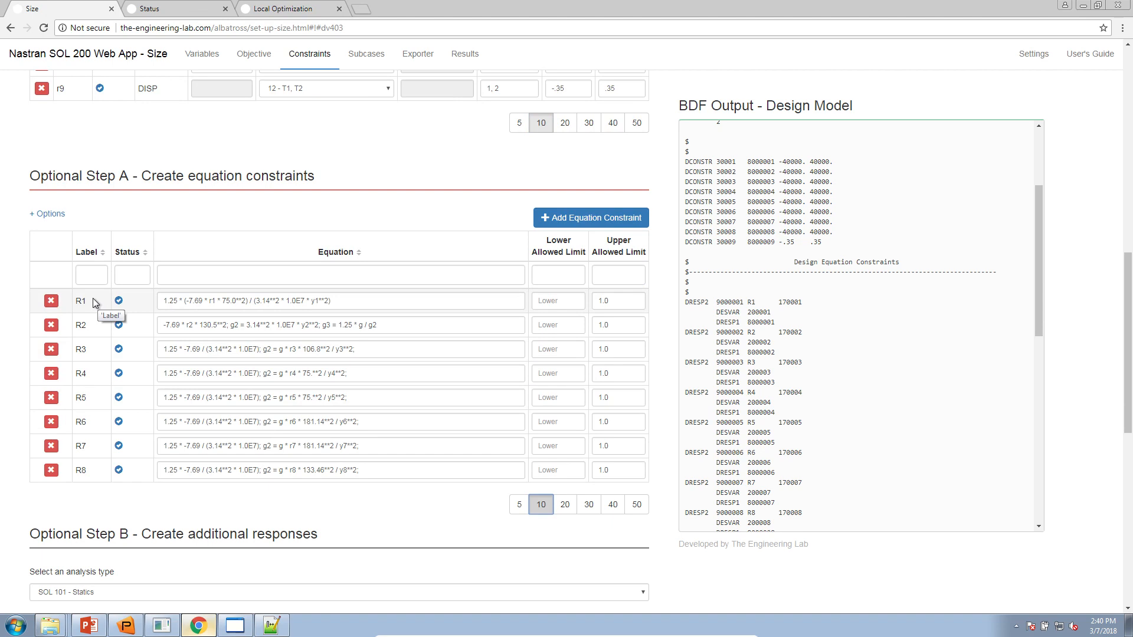
scroll(89, 474, up, 4)
scroll(89, 474, up, 2)
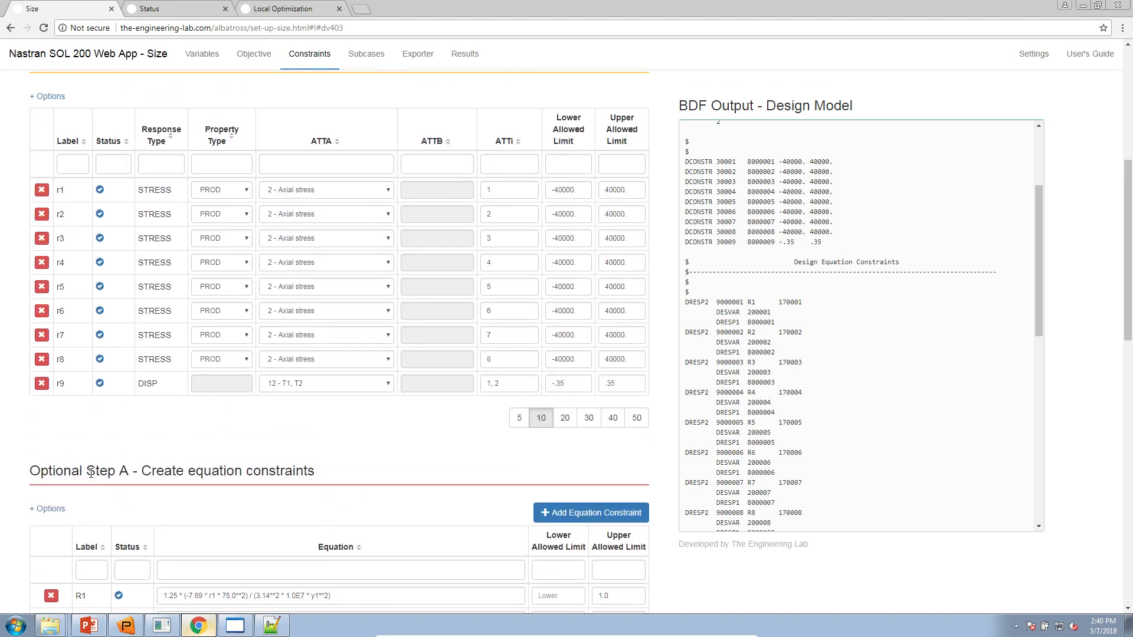
click(295, 10)
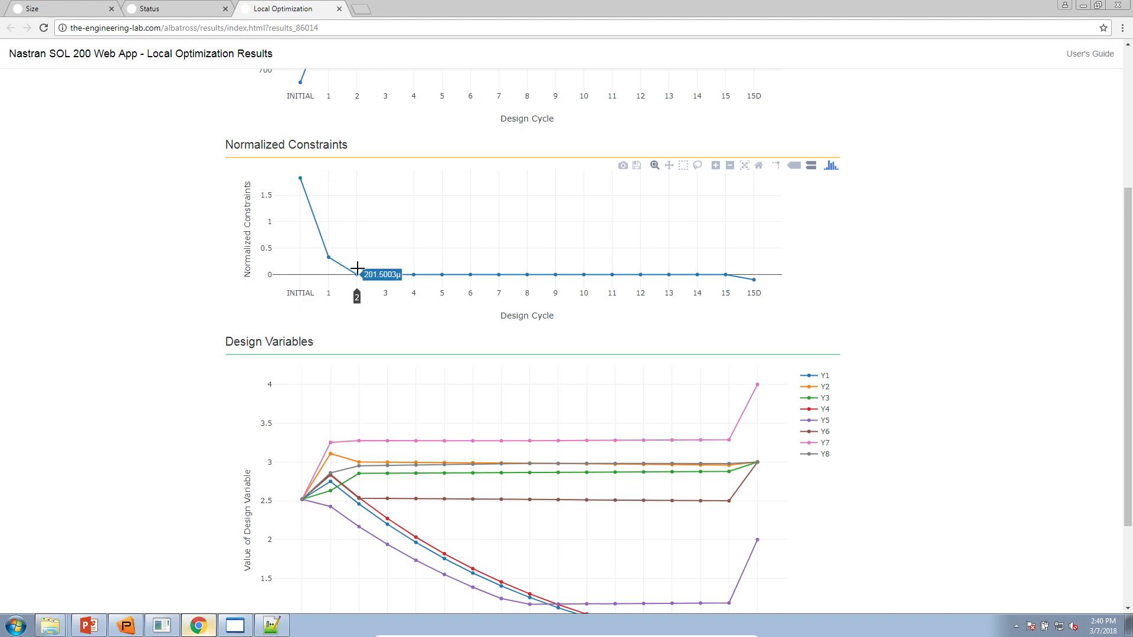
click(89, 10)
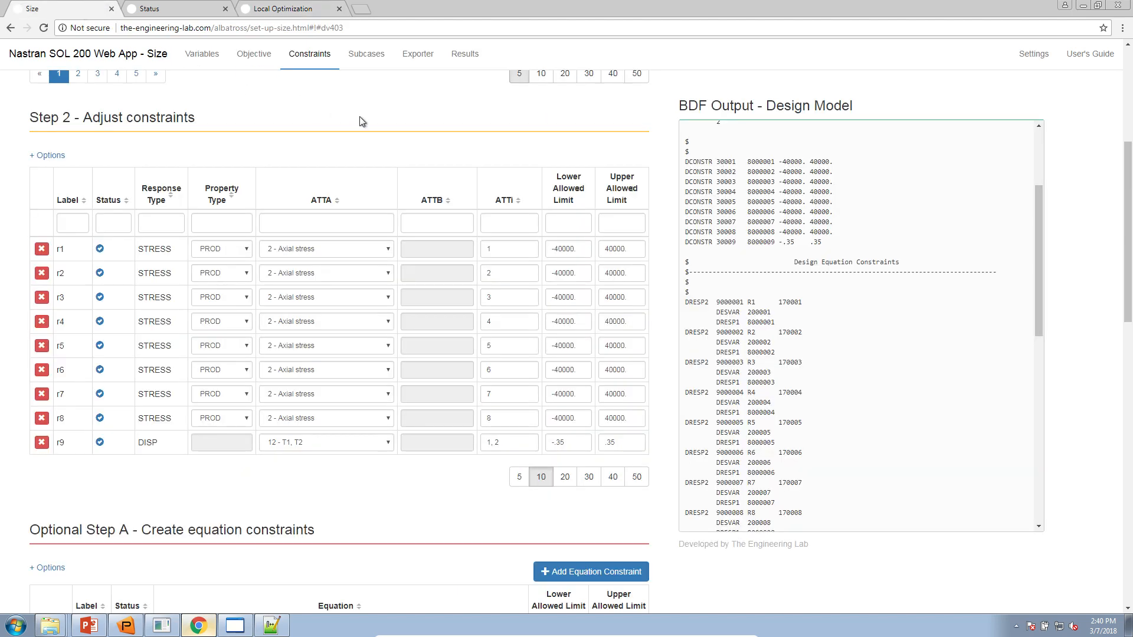
- Open the Responses (.f06) app and select model.f06 from nastran_working_directory
click(467, 55)
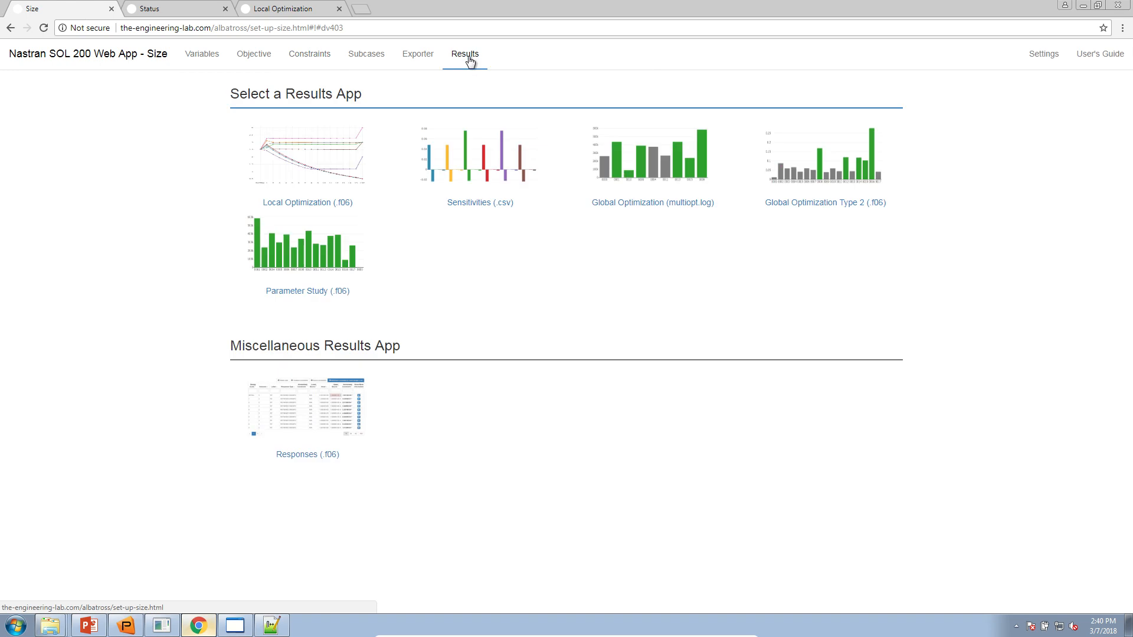
click(317, 420)
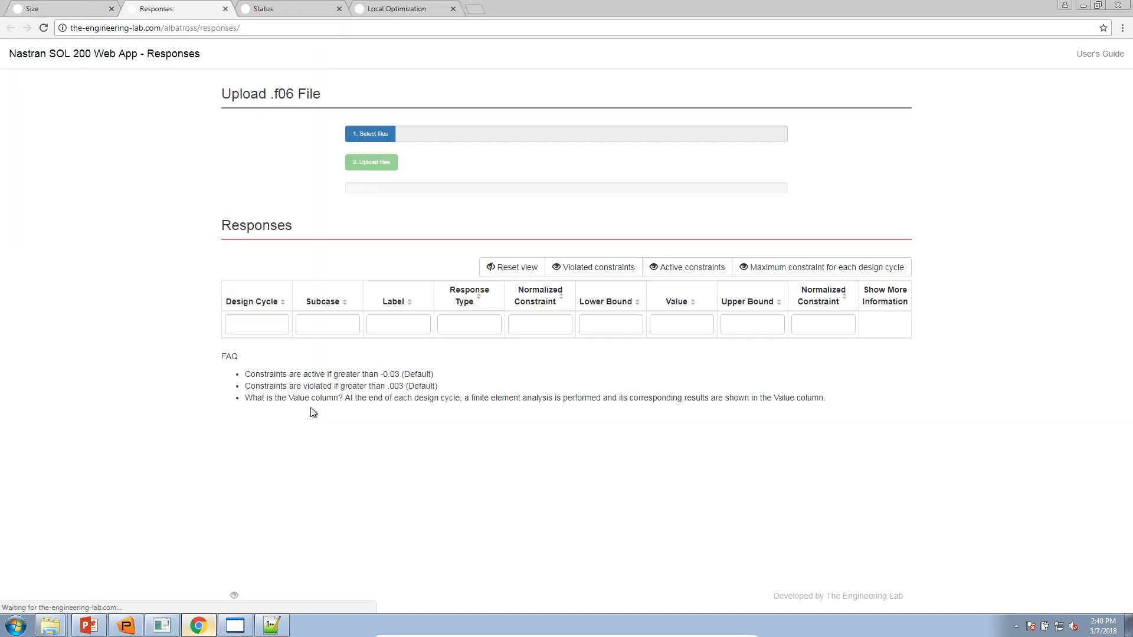
click(372, 134)
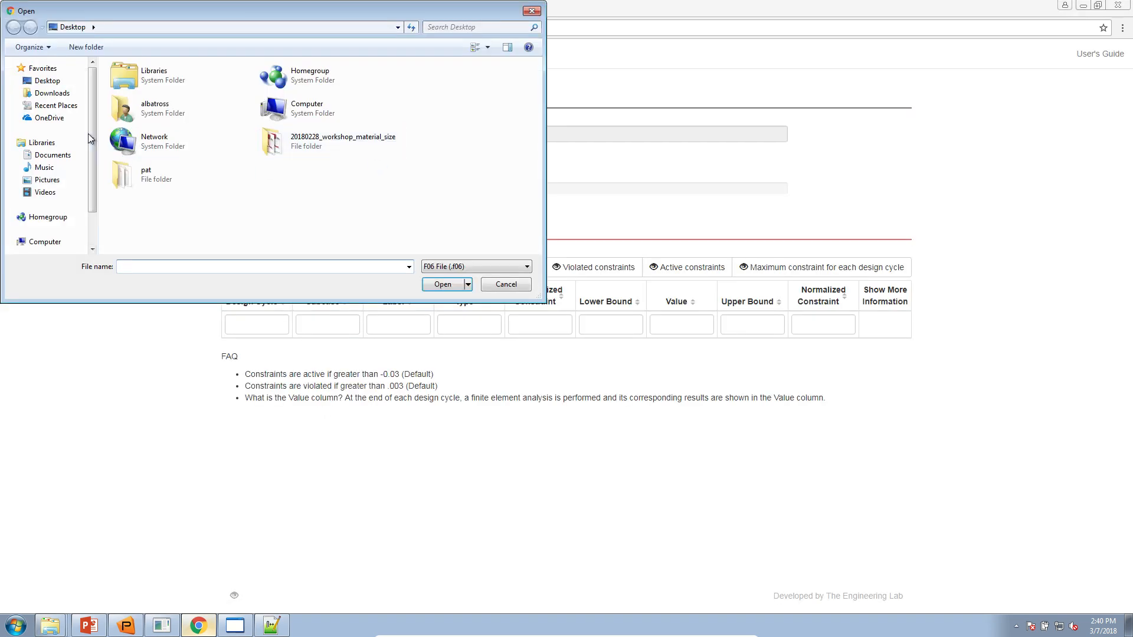
click(49, 93)
double_click(148, 83)
click(152, 96)
double_click(152, 95)
- Upload model.f06, list each cycle's maximum constraint, and snap the browser left
click(353, 168)
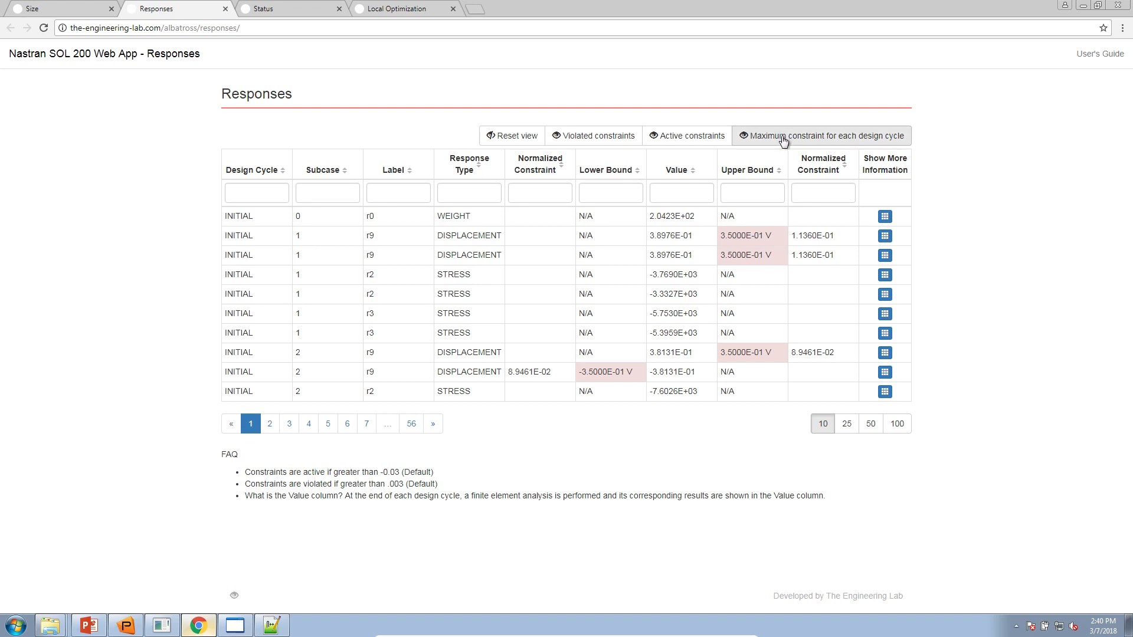
click(783, 139)
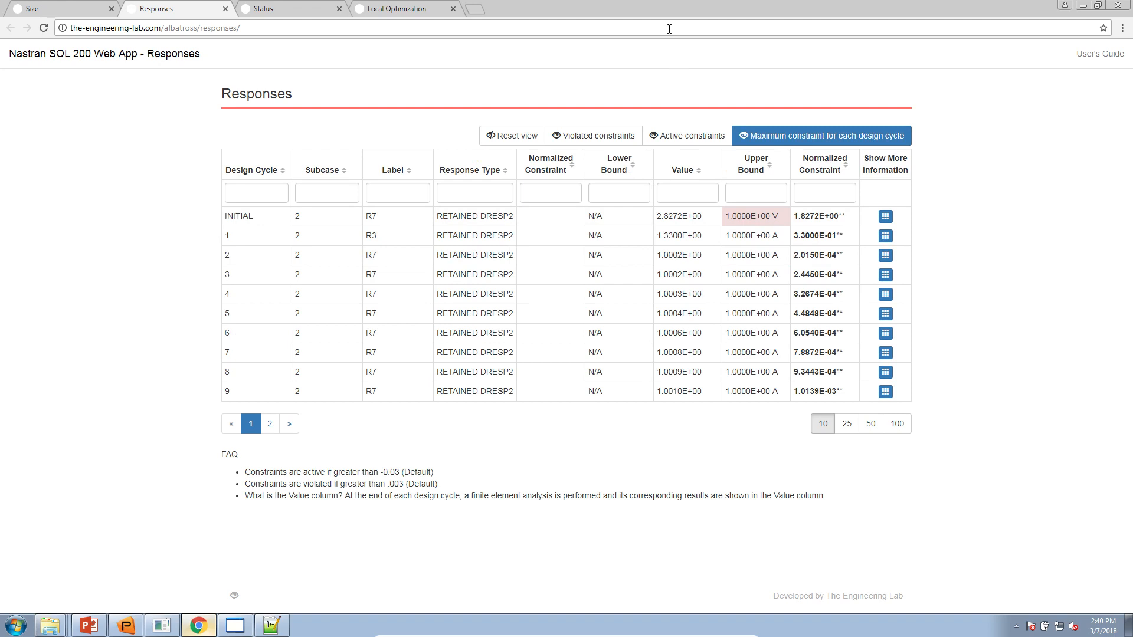
drag(669, 15, 4, 225)
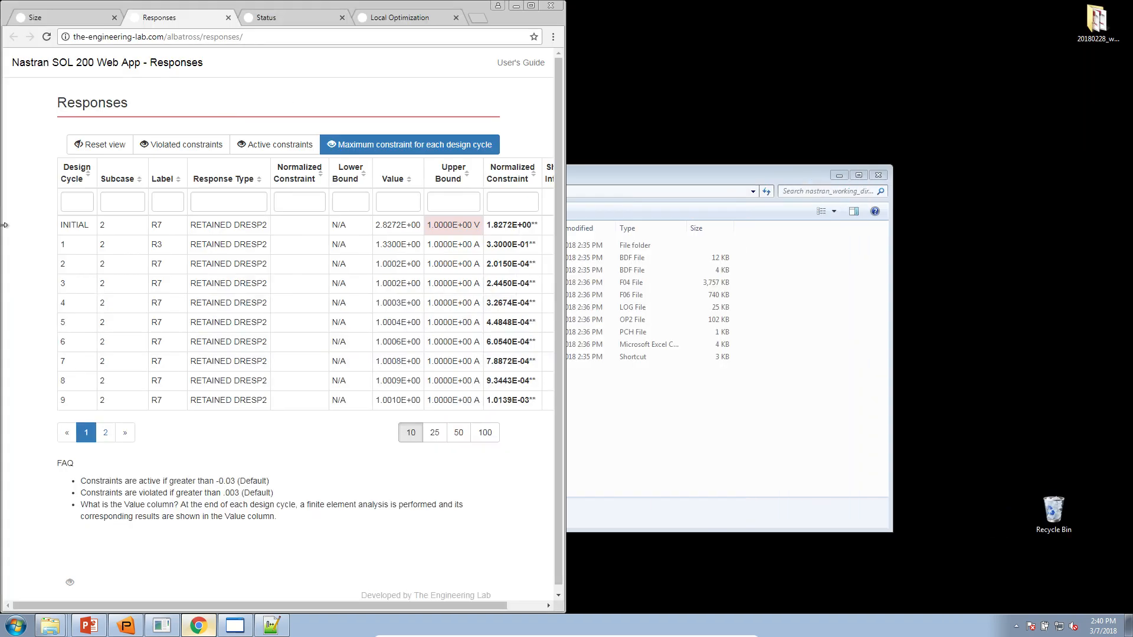
- Move the Local Optimization results into a separate window and show the widened Responses table
click(381, 19)
drag(381, 19, 1132, 215)
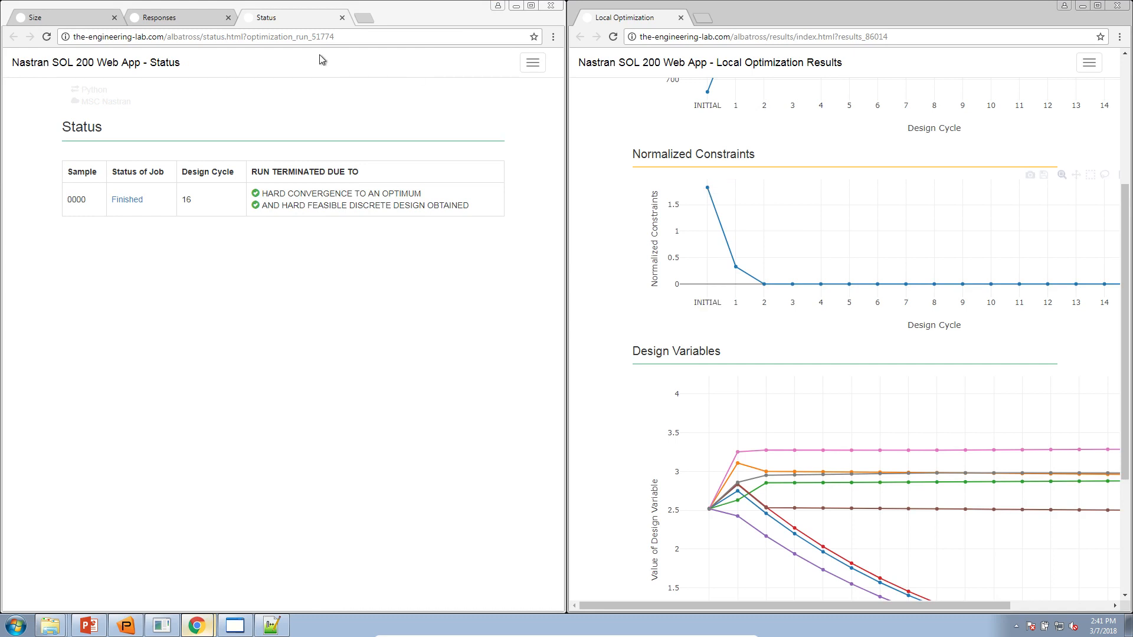
click(176, 21)
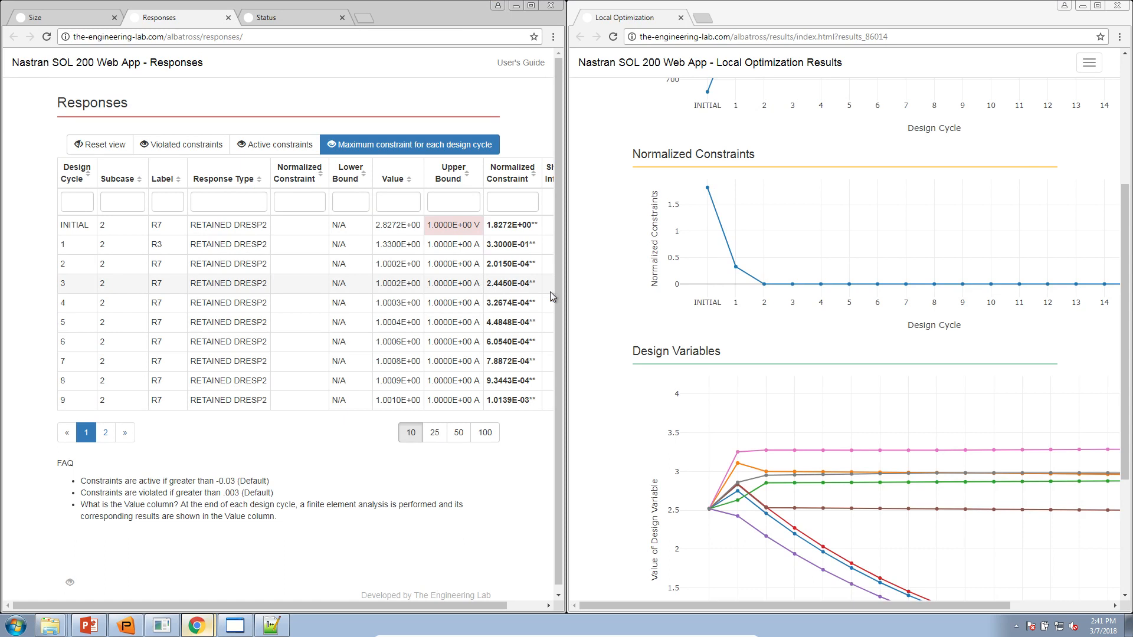
drag(565, 321, 622, 322)
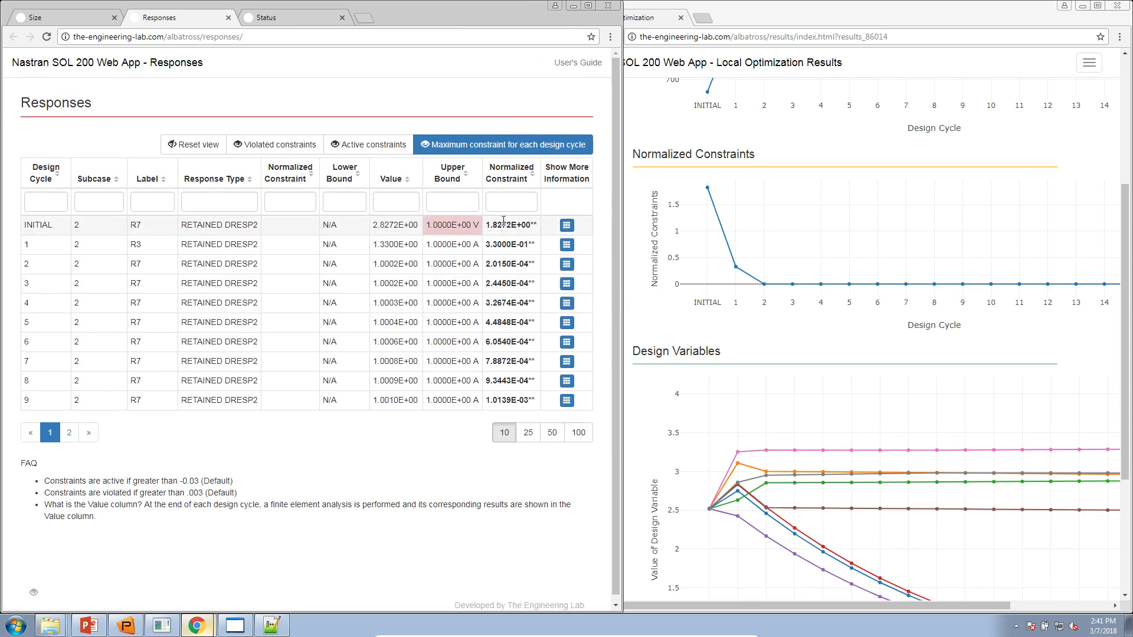
- Review the INITIAL cycle's responses and the normalized constraints of cycles 1 (3.3000E-01) and 2
drag(34, 225, 483, 227)
drag(486, 226, 535, 225)
drag(180, 226, 251, 227)
click(566, 225)
mouse_move(479, 602)
mouse_down()
mouse_move(603, 603)
mouse_move(467, 604)
mouse_up()
drag(450, 245, 493, 244)
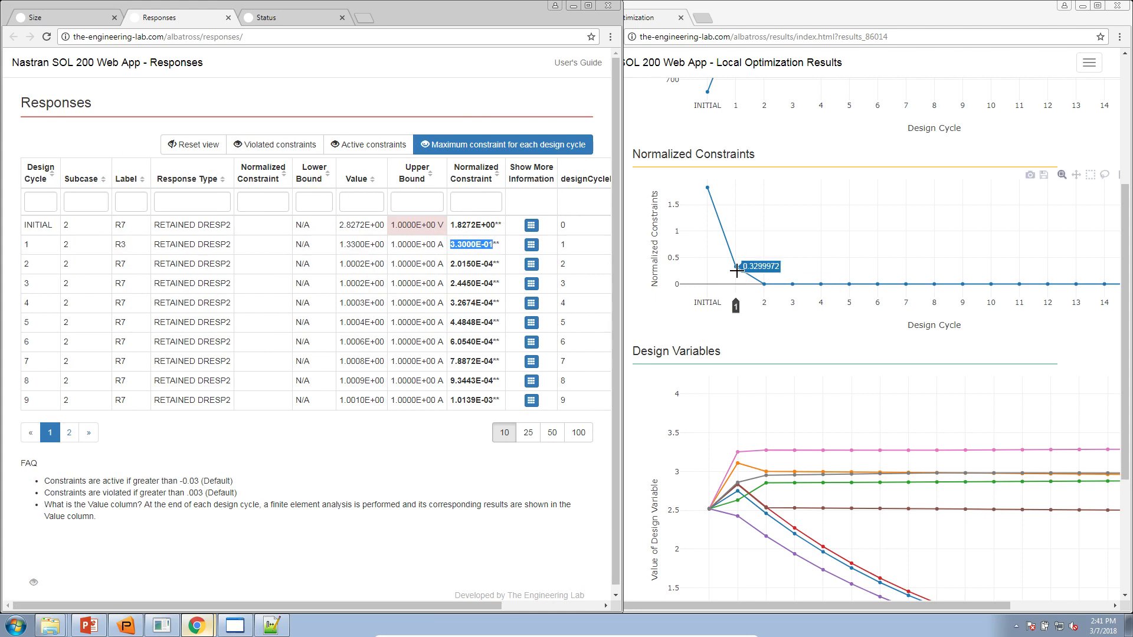
drag(449, 264, 466, 262)
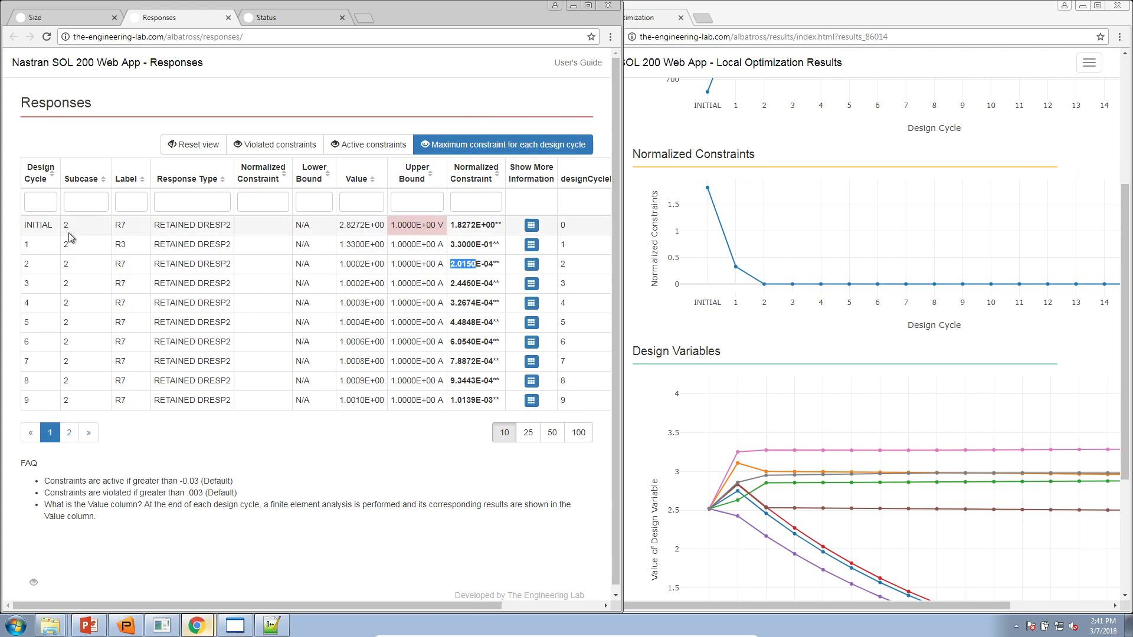
- List 25 rows so cycles through 15 - FINAL appear, note R7, then return to Size
mouse_move(773, 284)
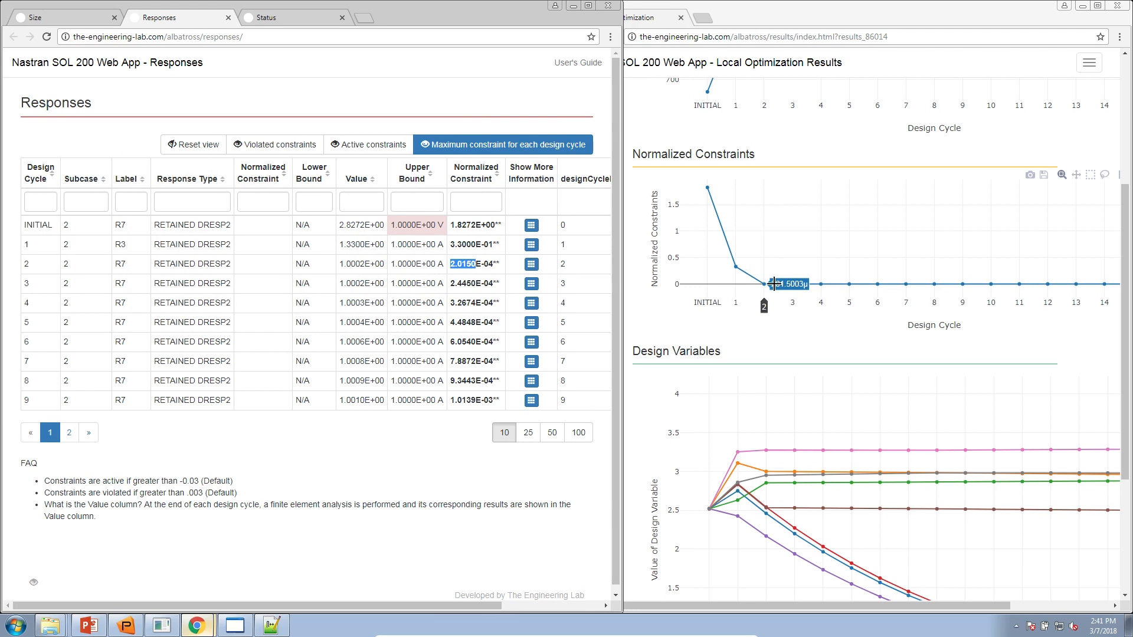
mouse_move(823, 276)
mouse_move(742, 295)
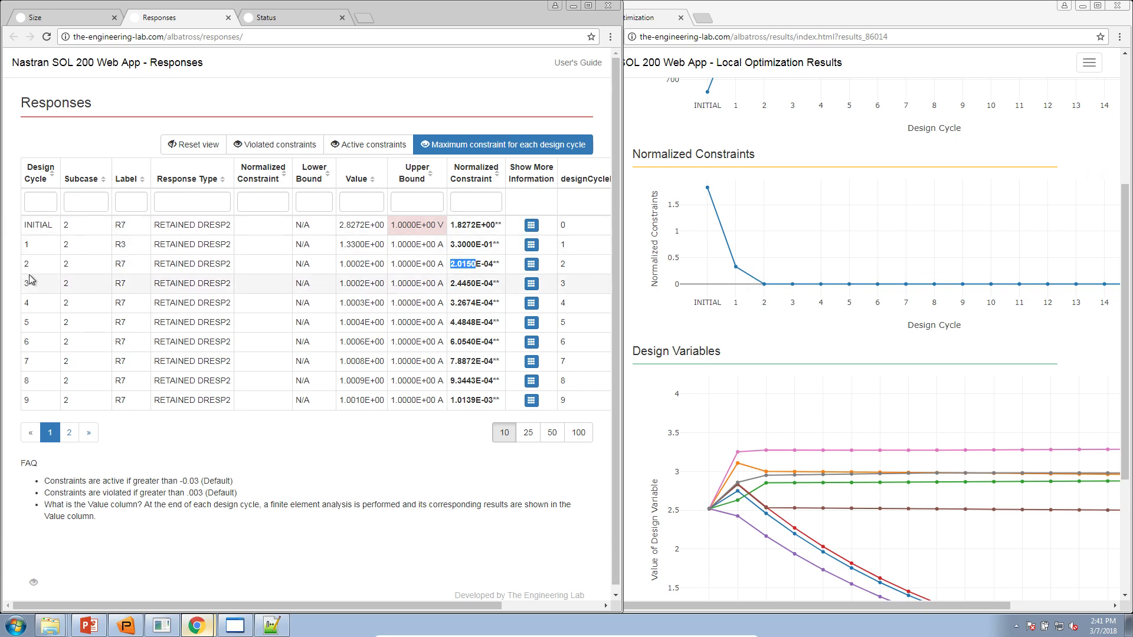
click(524, 432)
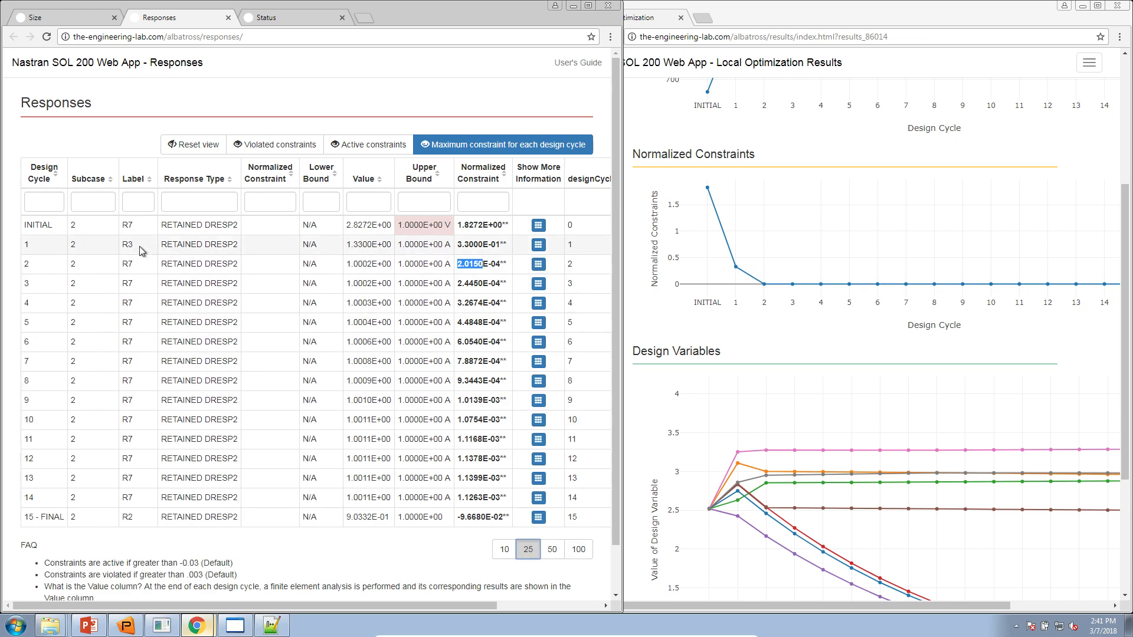
drag(41, 225, 190, 227)
click(186, 226)
double_click(127, 223)
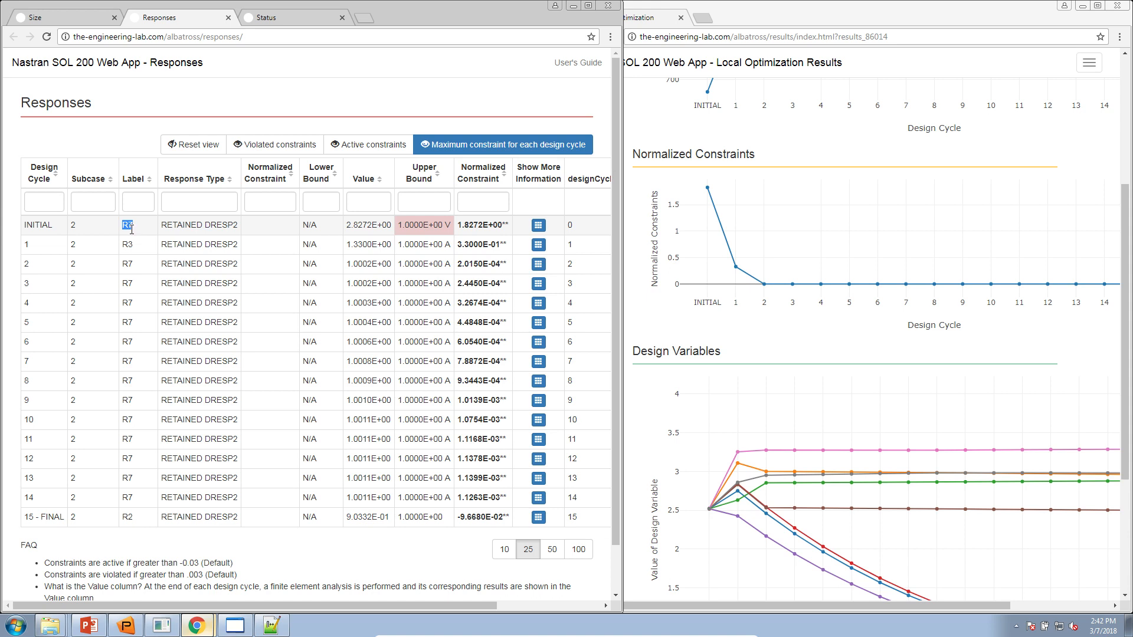
click(93, 16)
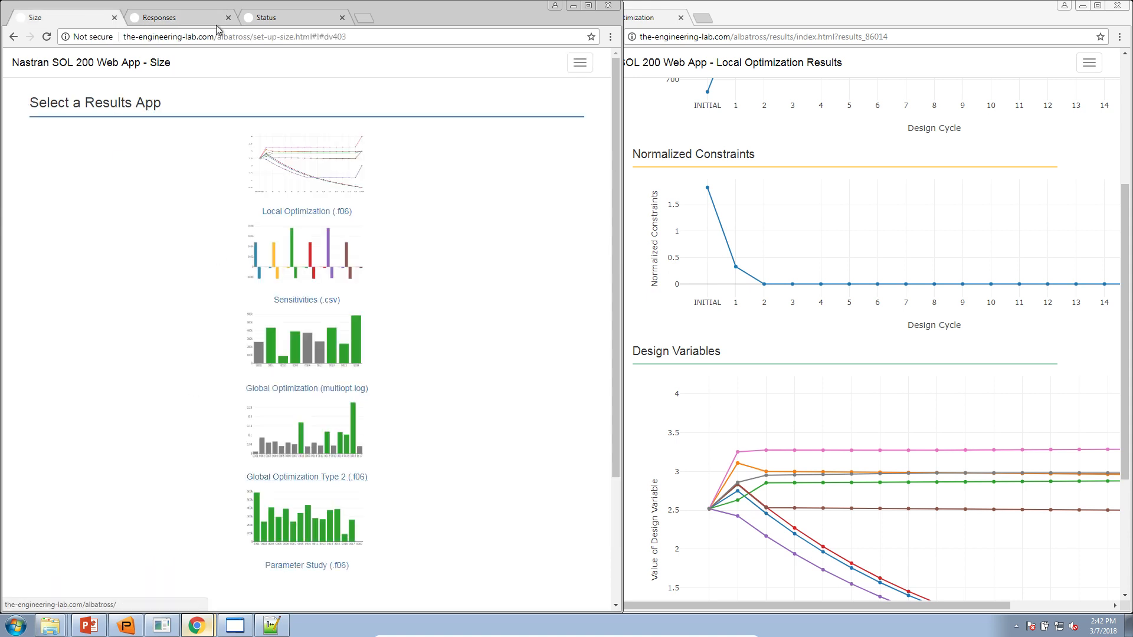
- Maximize the Size window and review the R7 equation constraint definition in Constraints
drag(539, 19, 649, 2)
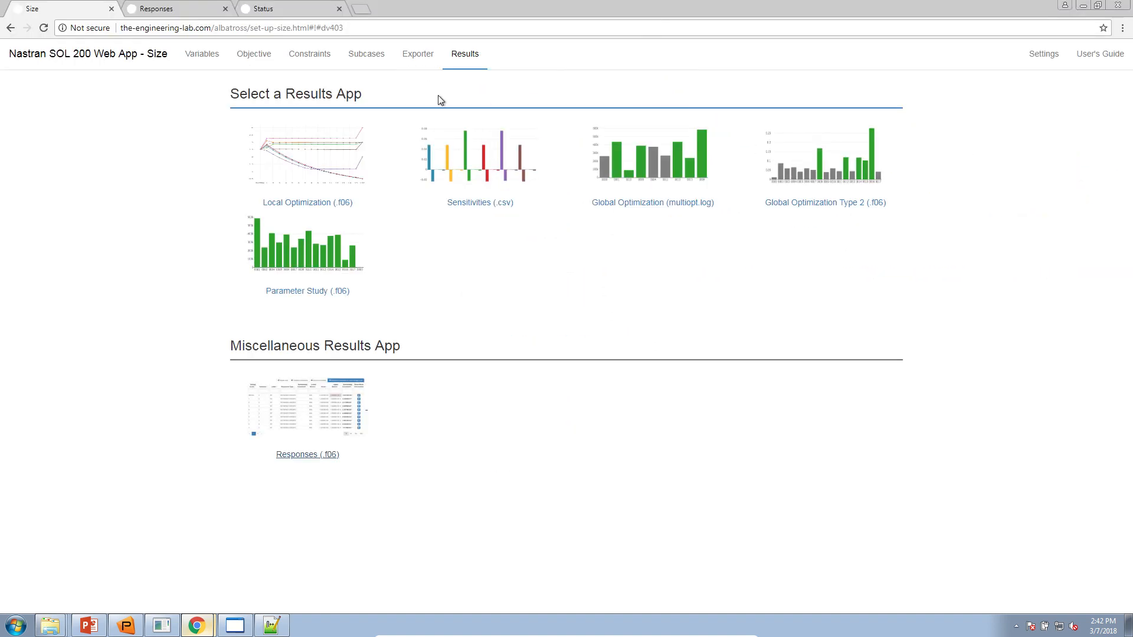
click(307, 55)
scroll(120, 440, down, 10)
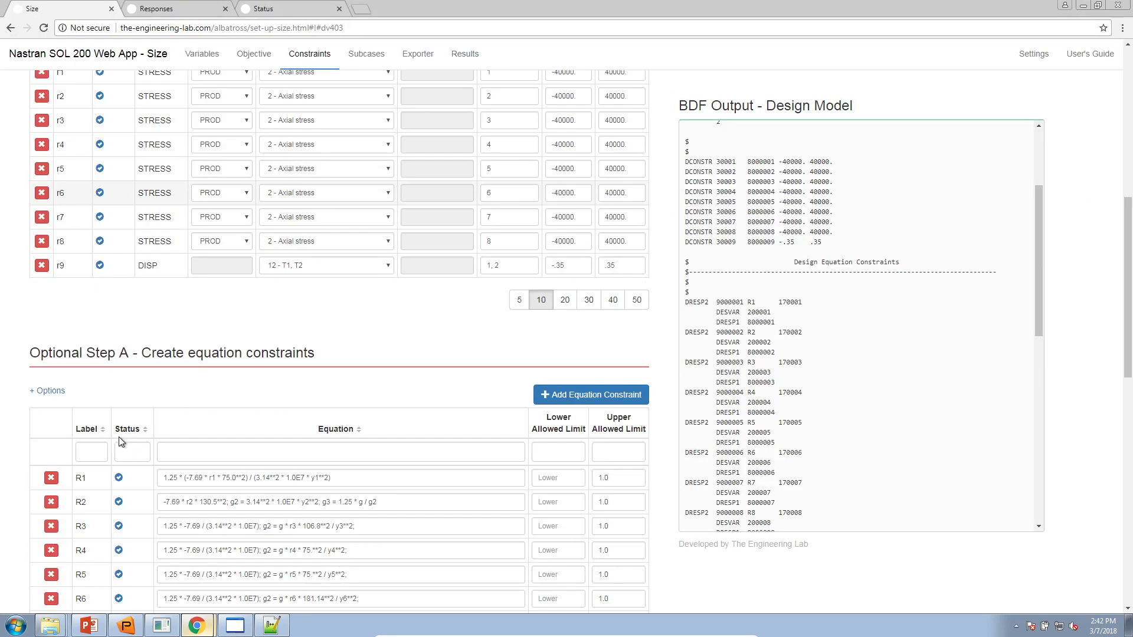
drag(108, 449, 619, 446)
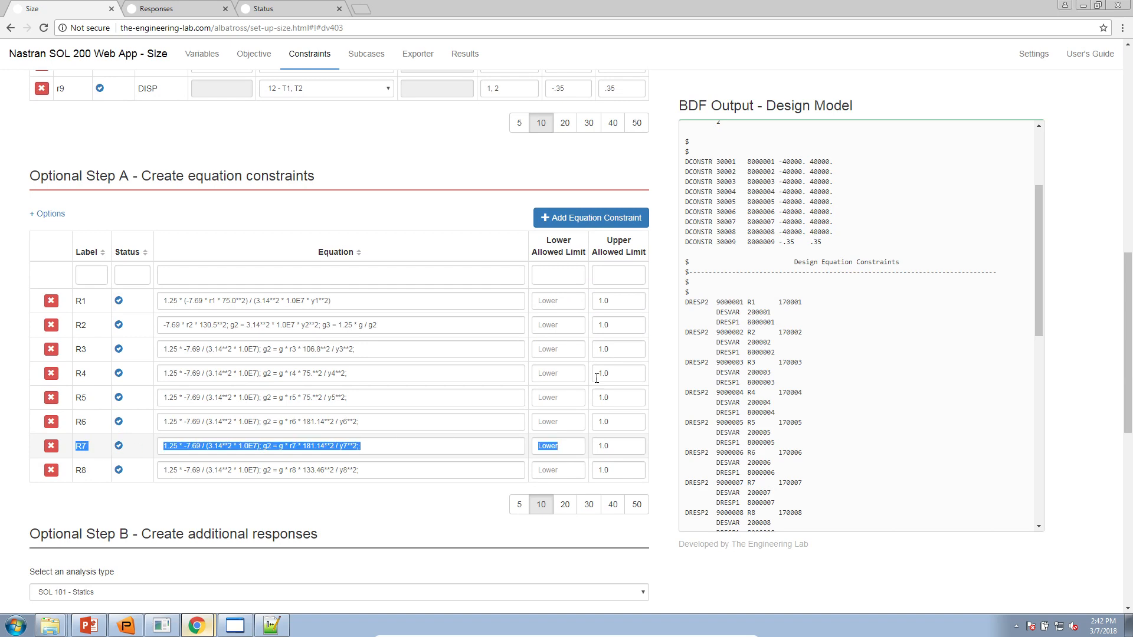
- Compare design cycle 1's R3 response with the R3 equation constraint, then check job status
click(177, 8)
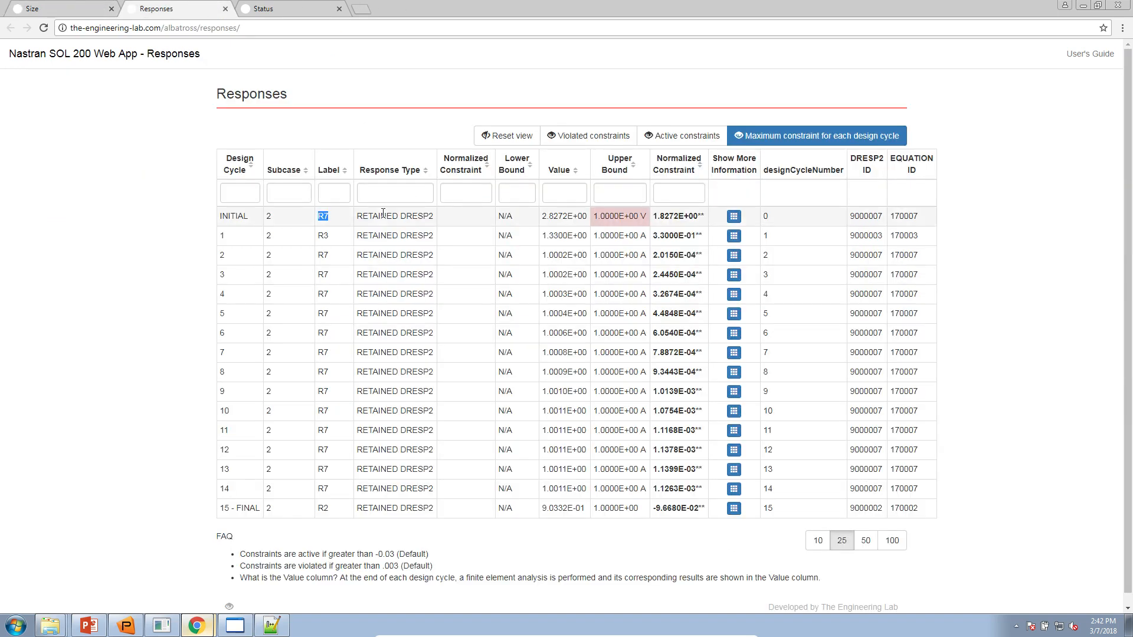
drag(324, 236, 439, 239)
drag(338, 236, 317, 237)
click(86, 7)
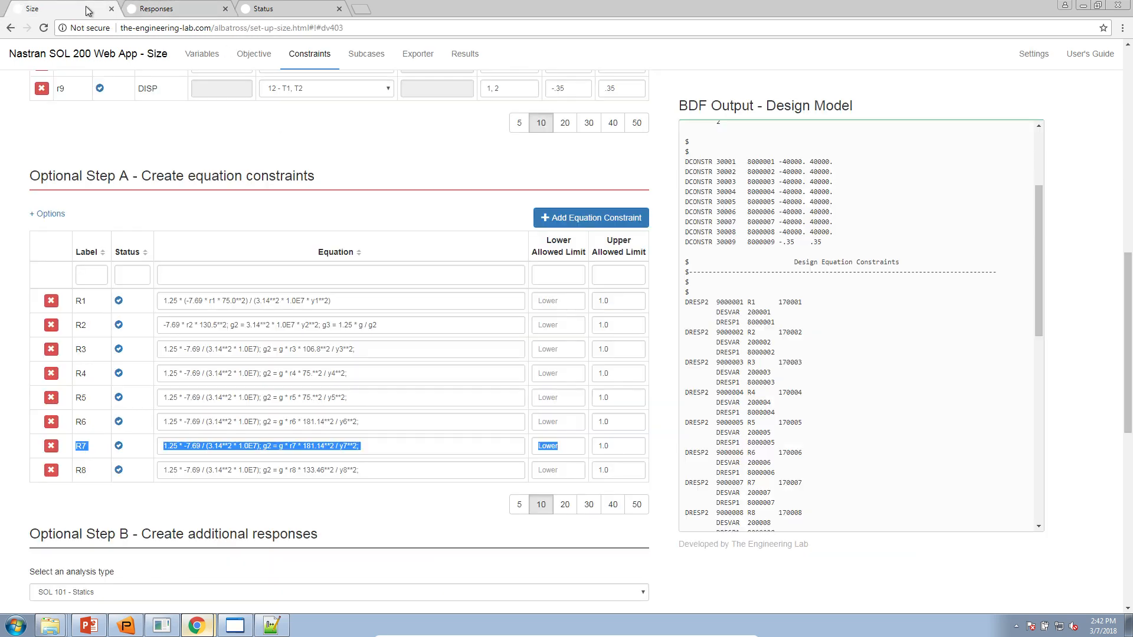
drag(74, 349, 582, 348)
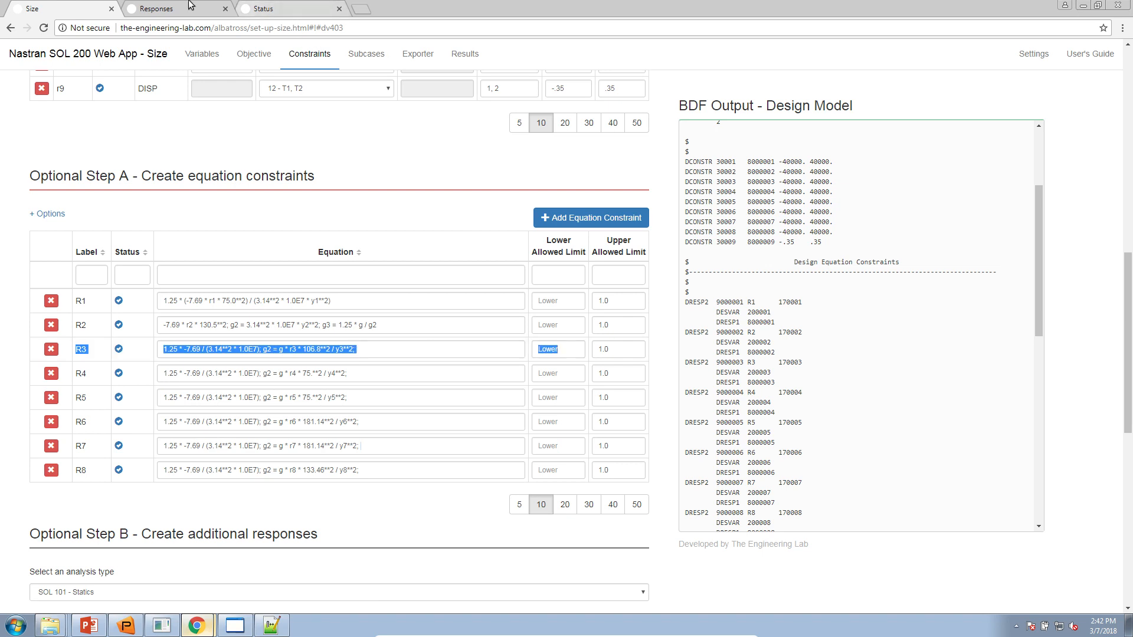
click(265, 9)
- Compare the final cycle's R2 response with the R2 equation constraint and recheck job status
click(177, 8)
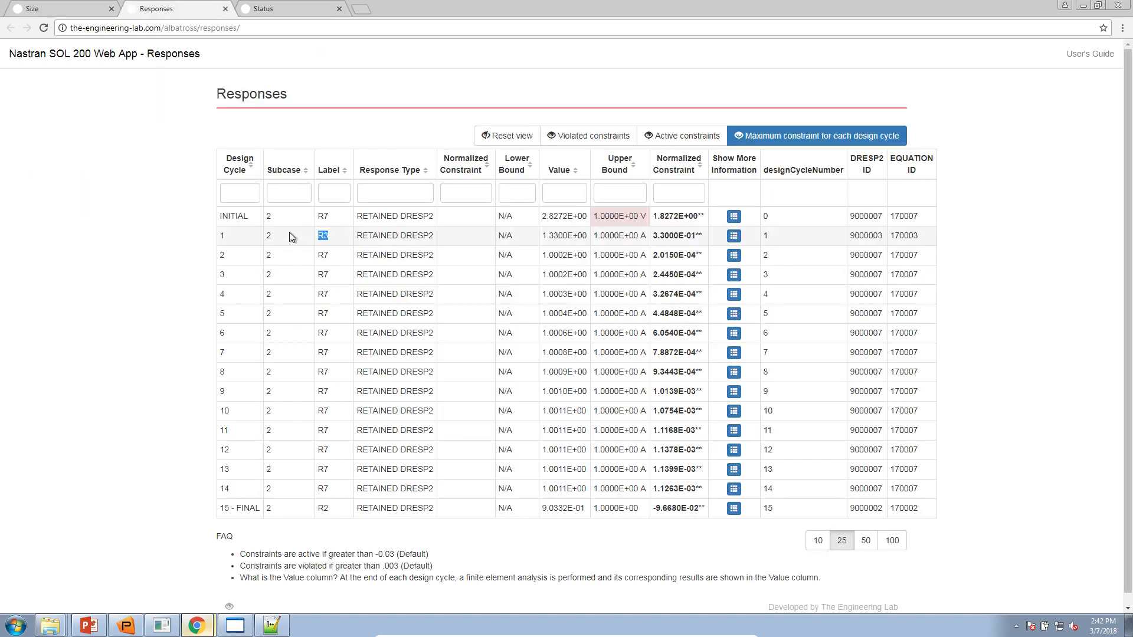
drag(320, 255, 363, 489)
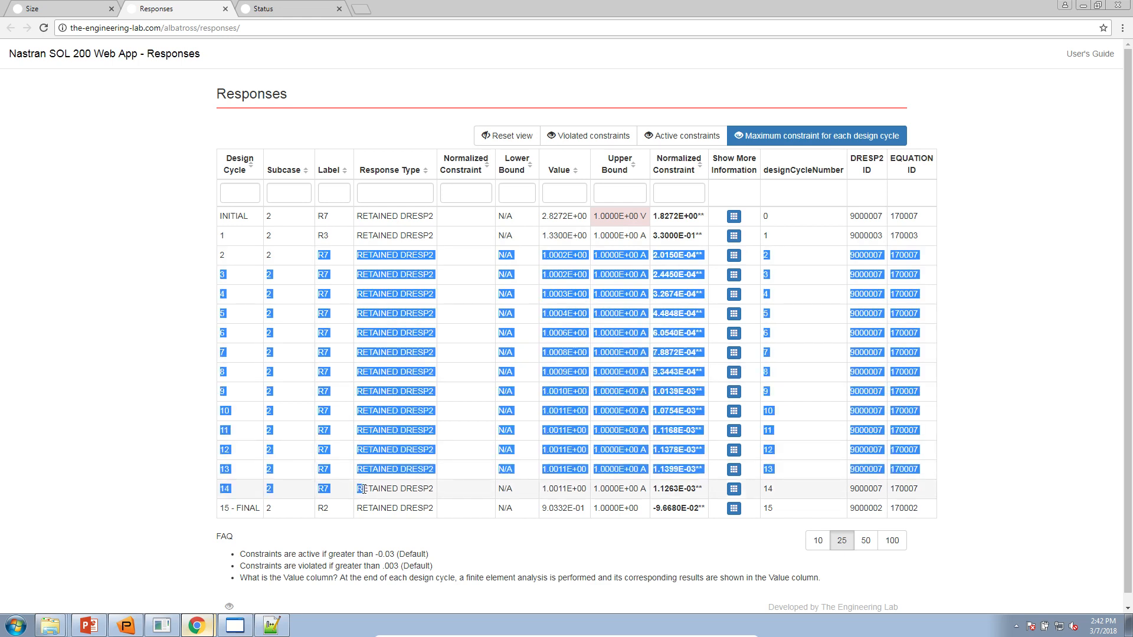
double_click(319, 508)
drag(433, 520, 444, 522)
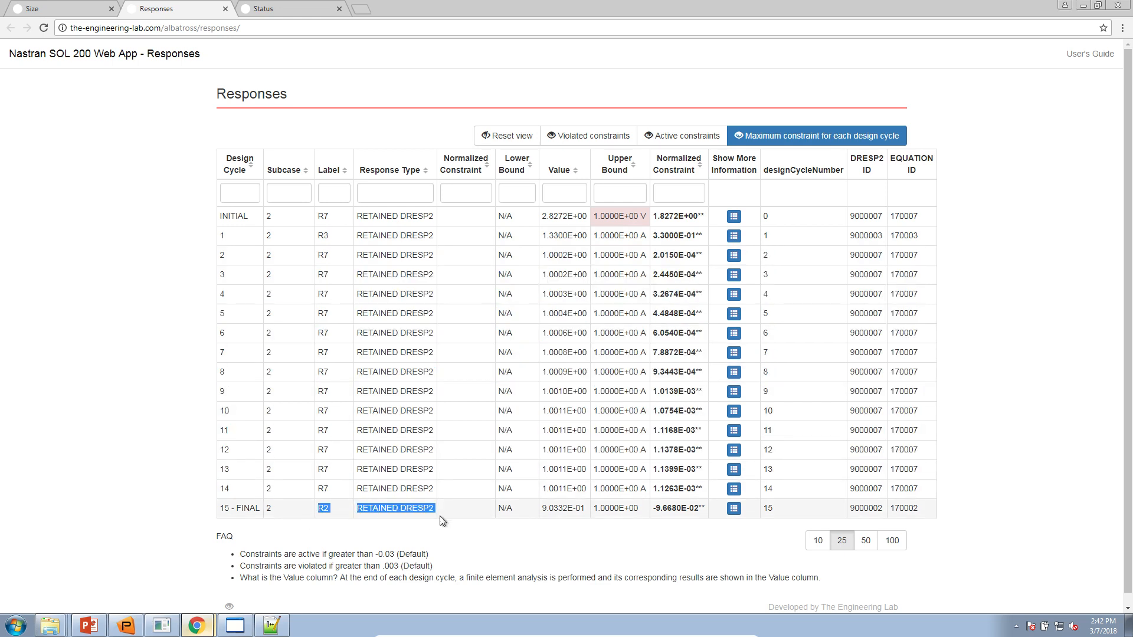
click(41, 13)
click(101, 307)
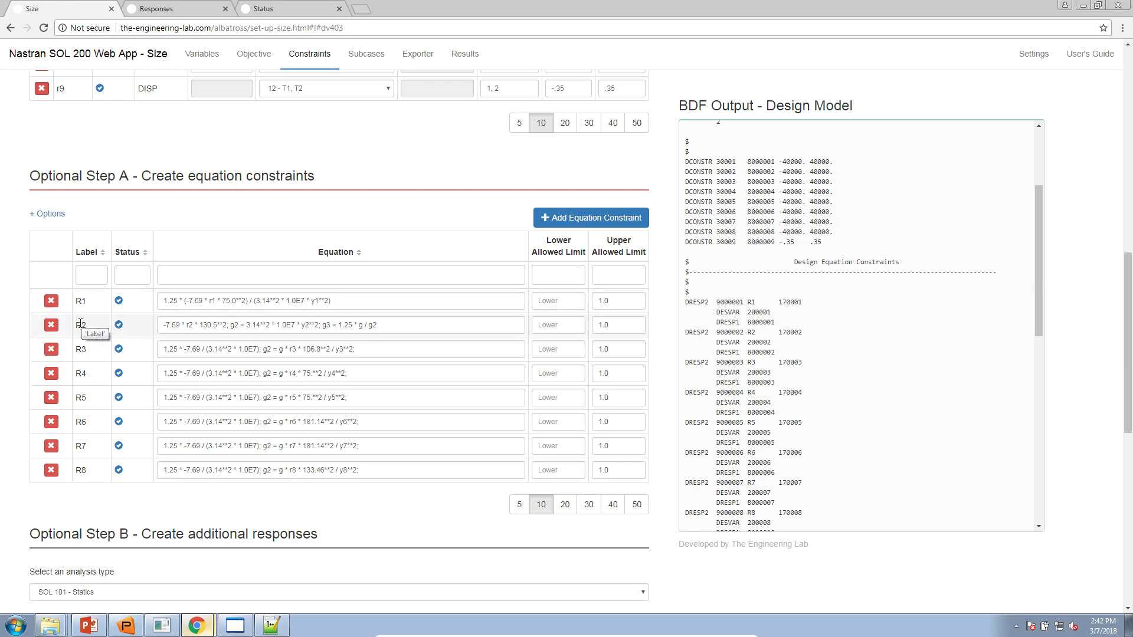
drag(507, 321, 649, 328)
click(299, 8)
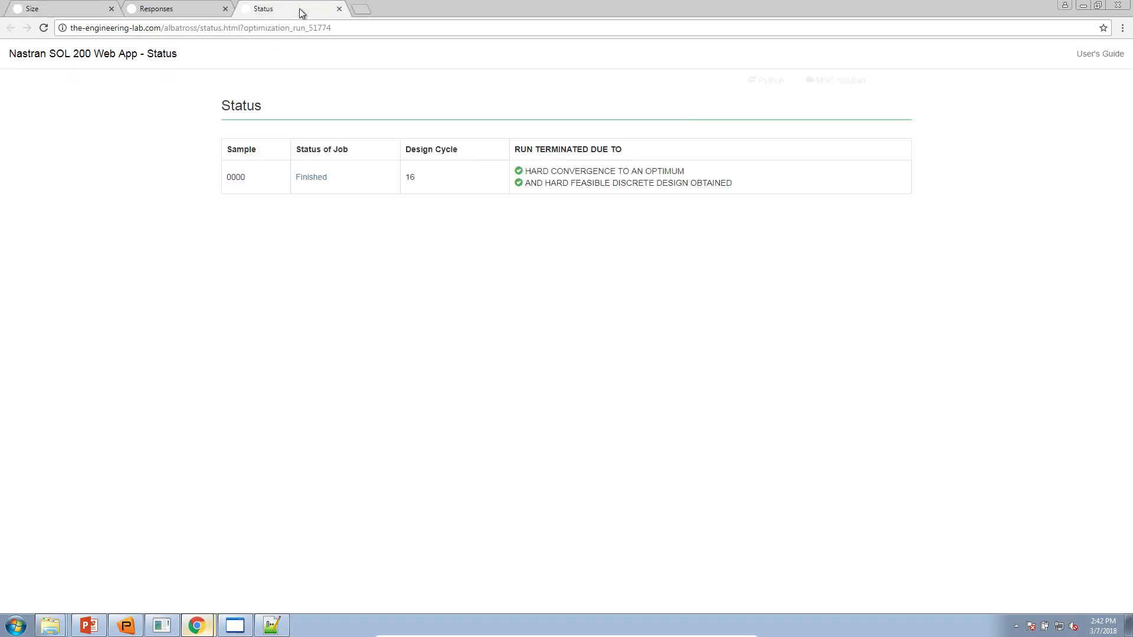
click(188, 8)
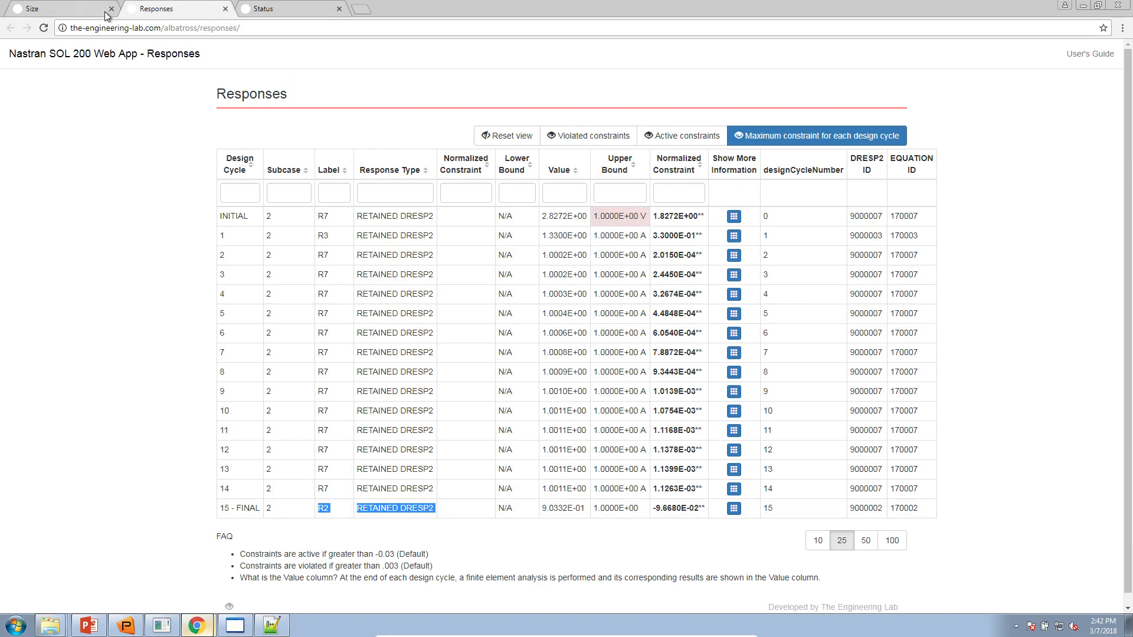
- Maximize and then close the Local Optimization results window, and bring up the PowerPoint slide
mouse_move(197, 624)
click(206, 604)
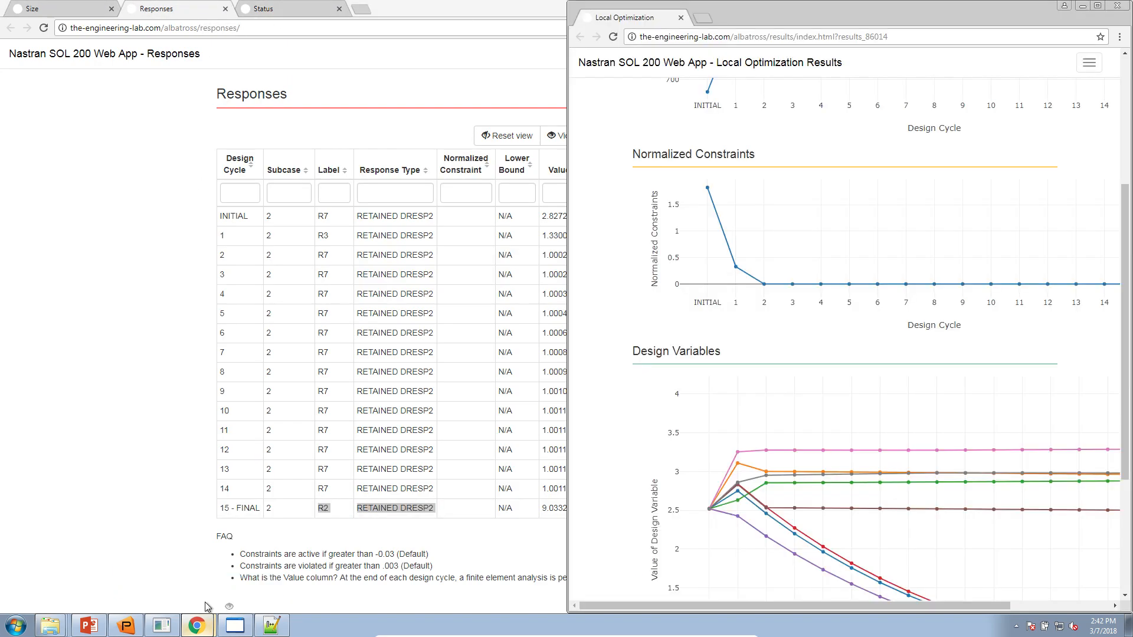
drag(763, 15, 902, 218)
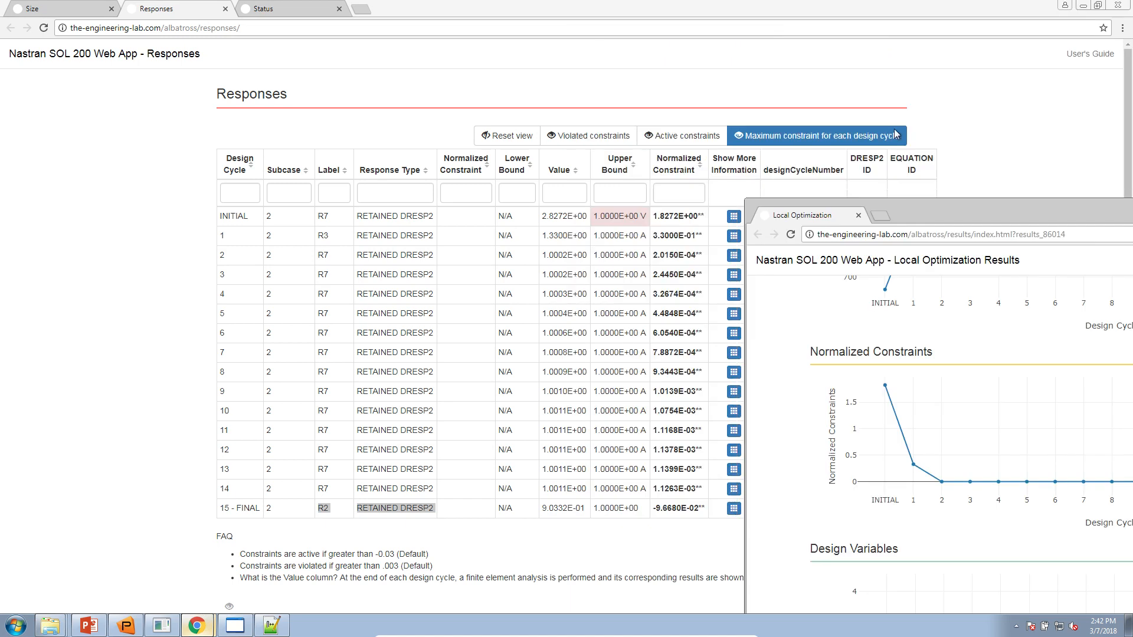
double_click(805, 221)
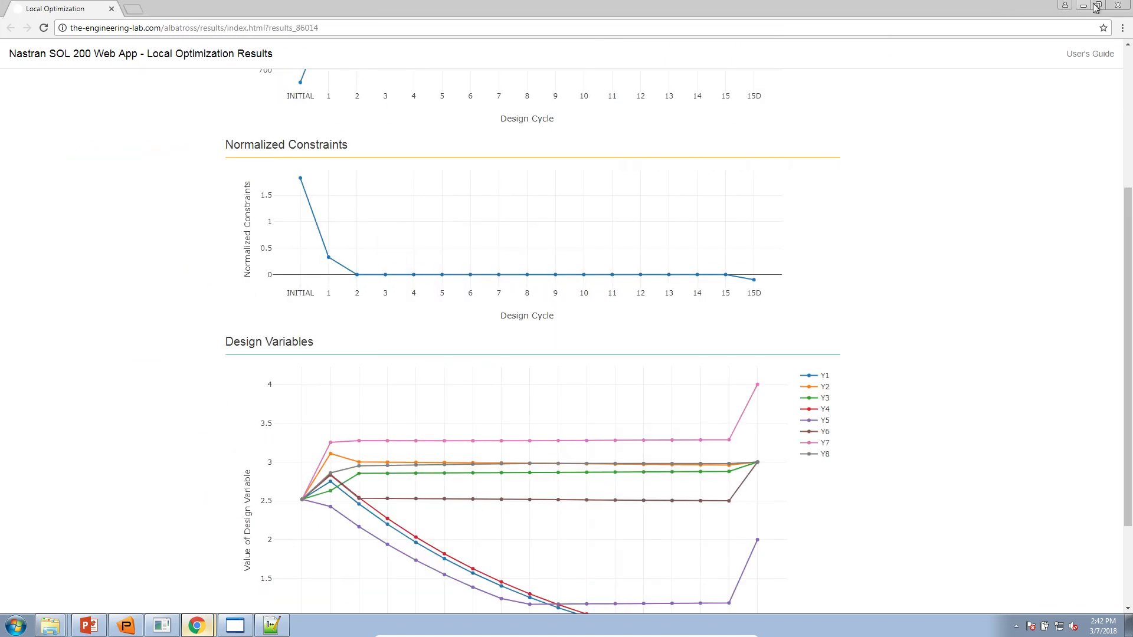
click(1117, 4)
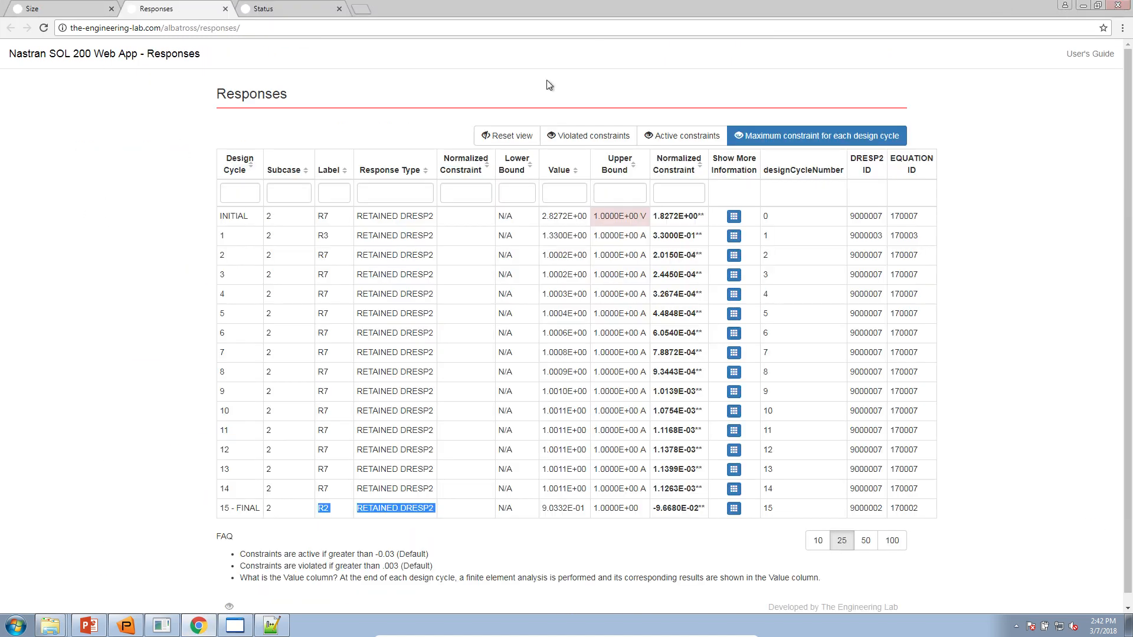
click(94, 624)
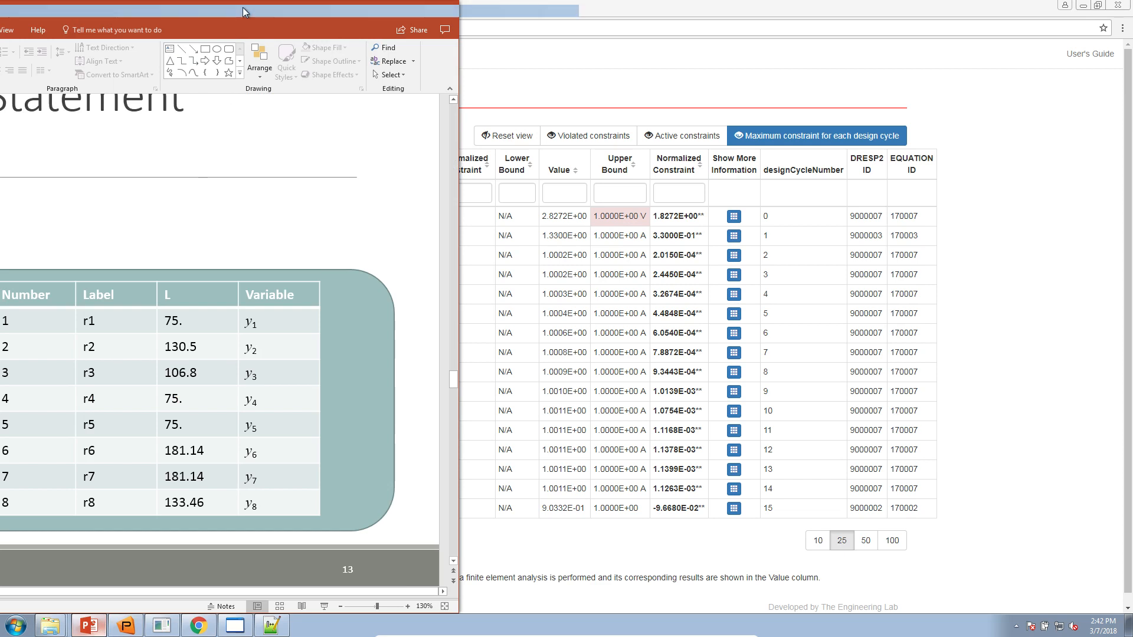